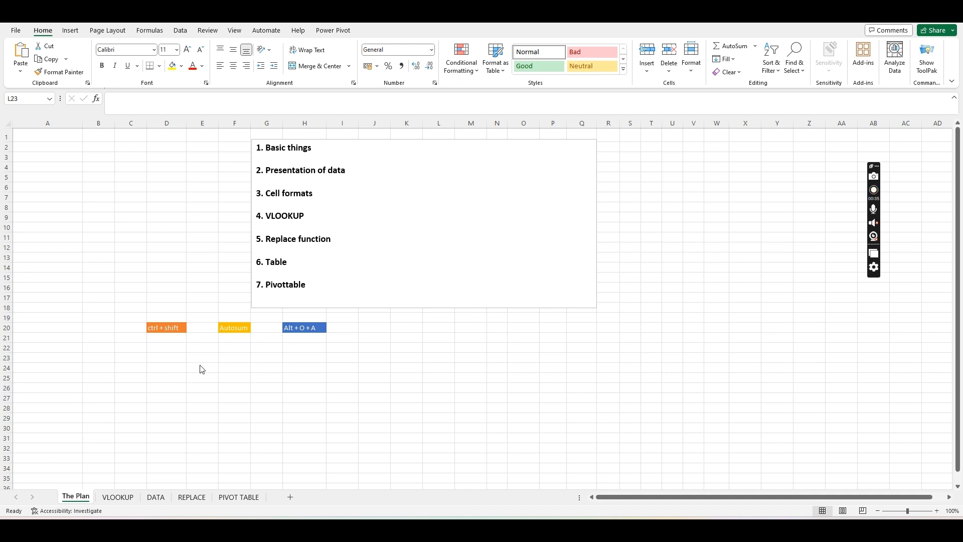
Step: Set the width of columns A to O to 10
click(149, 377)
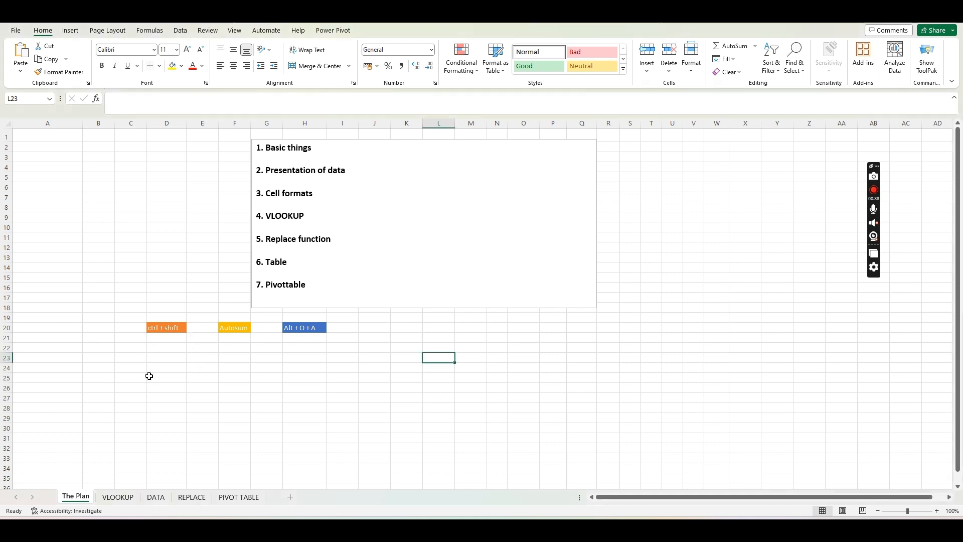
drag(53, 122, 510, 108)
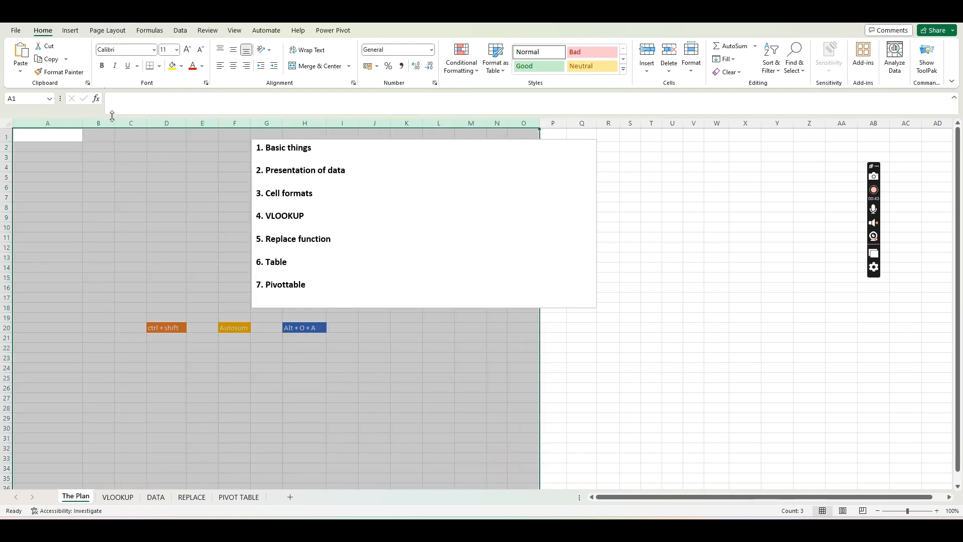
right_click(179, 124)
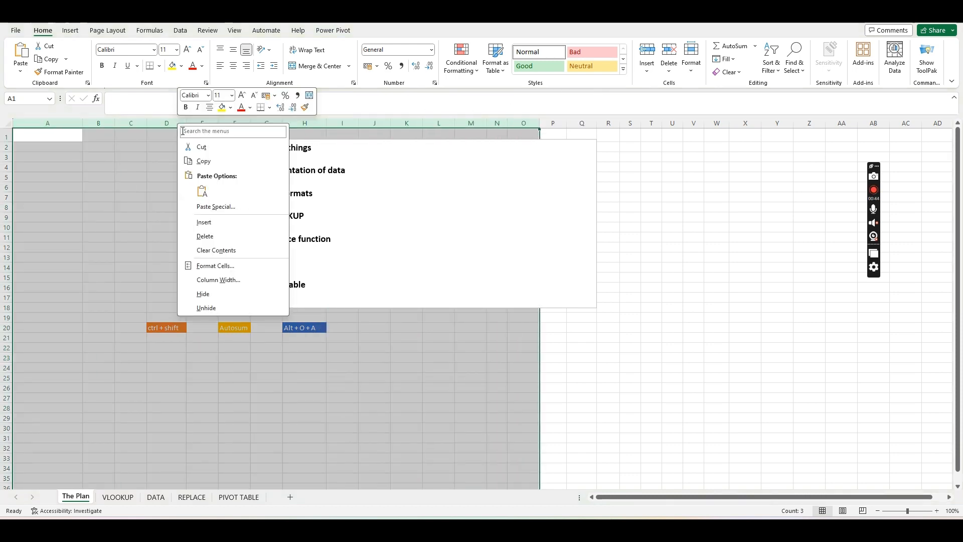
click(244, 279)
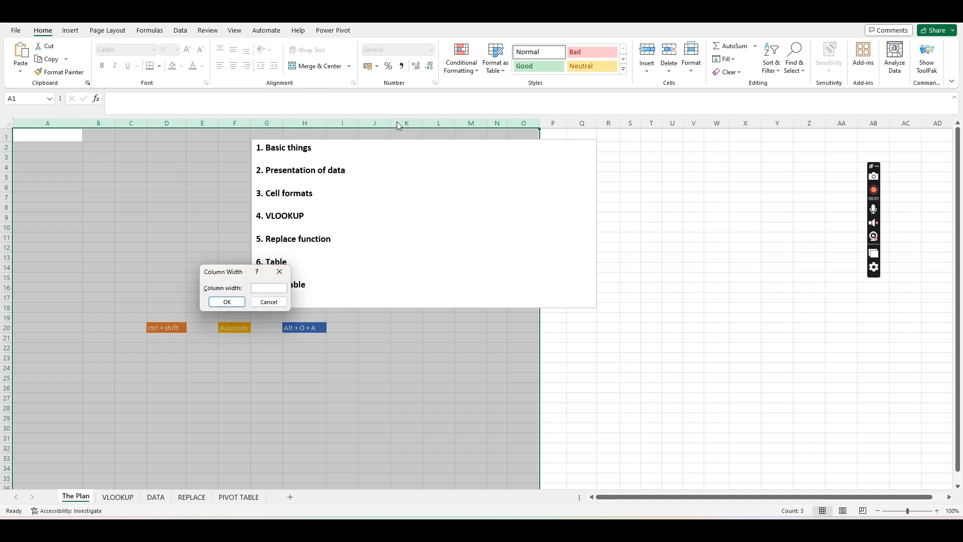
text(10)
key(Return)
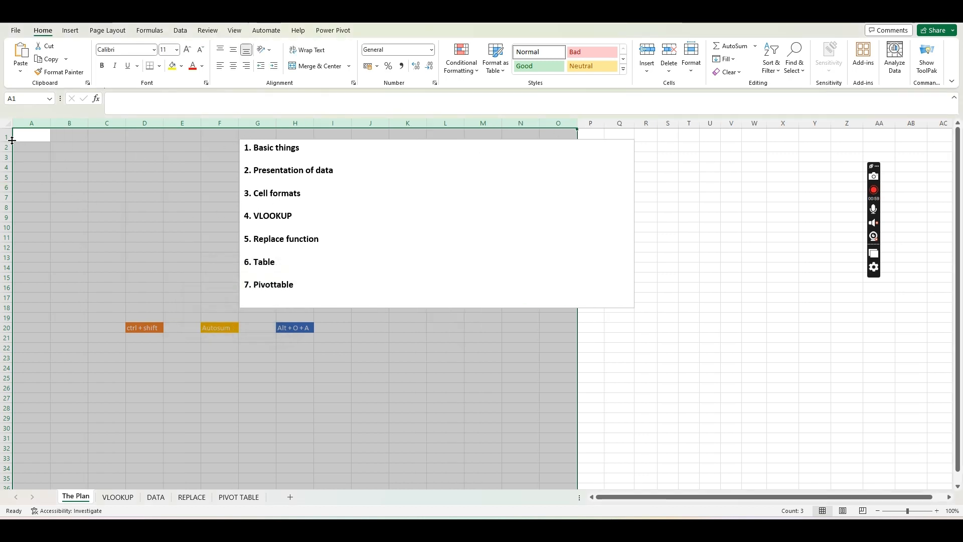
Step: Set the height of rows 1 to 23 to 5
drag(6, 136, 13, 355)
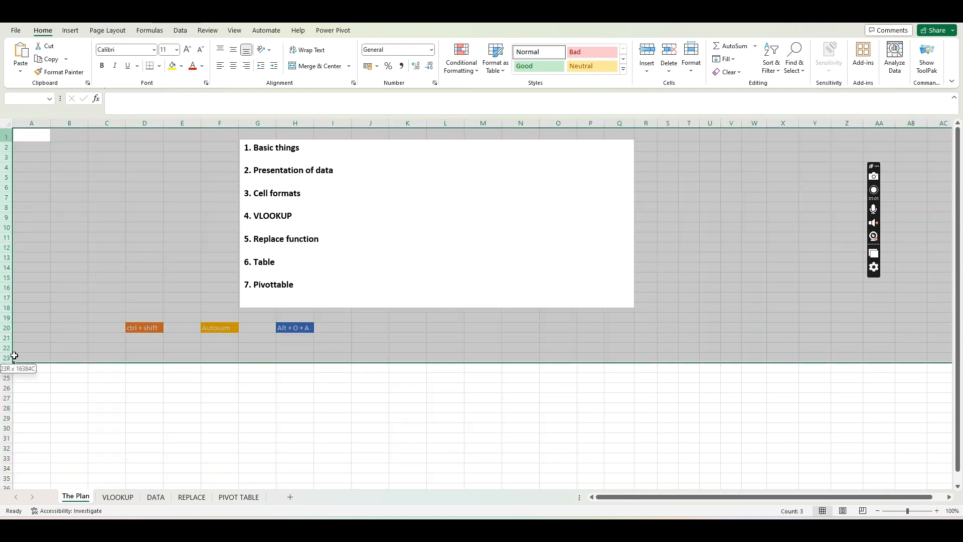
right_click(7, 328)
click(61, 296)
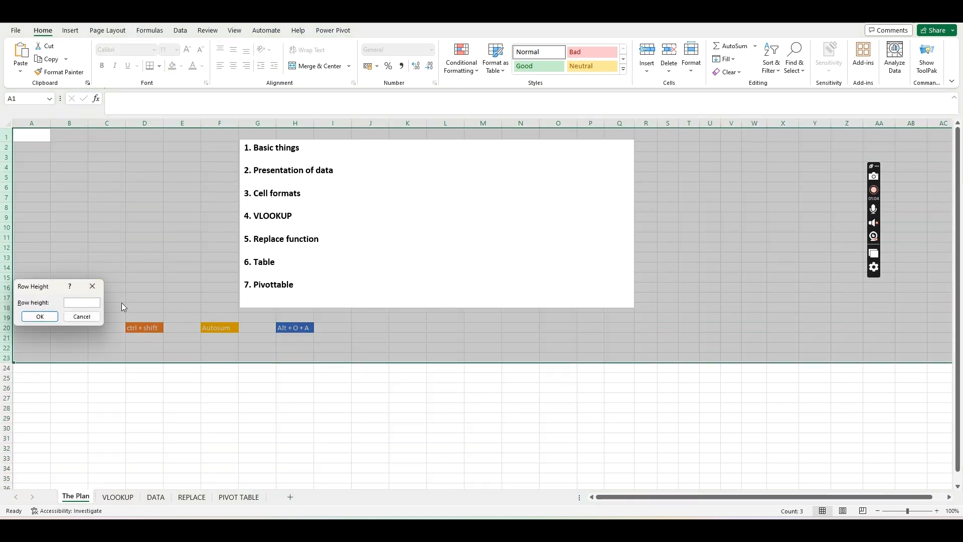
text(5)
click(40, 316)
Step: Undo the last row height change and deselect the rows
right_click(10, 245)
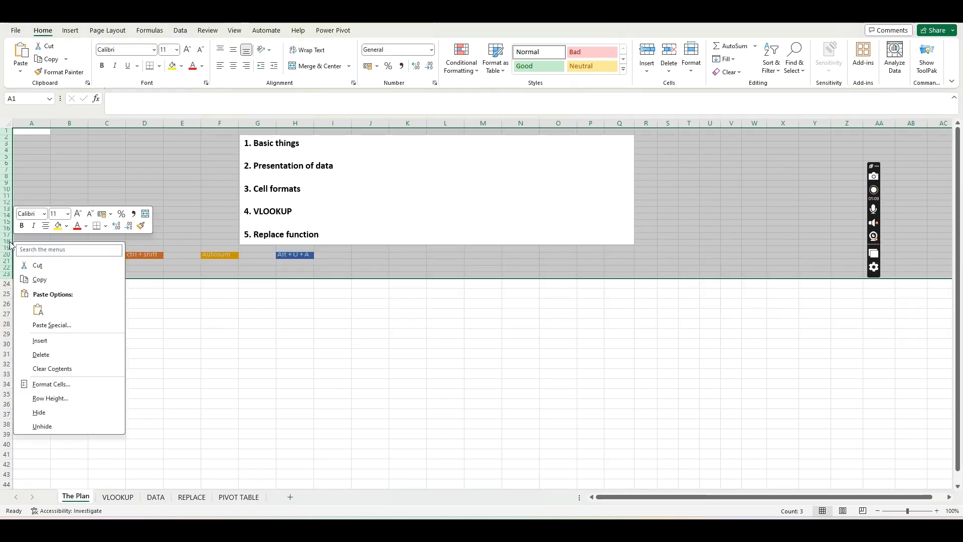
key(ctrl+z)
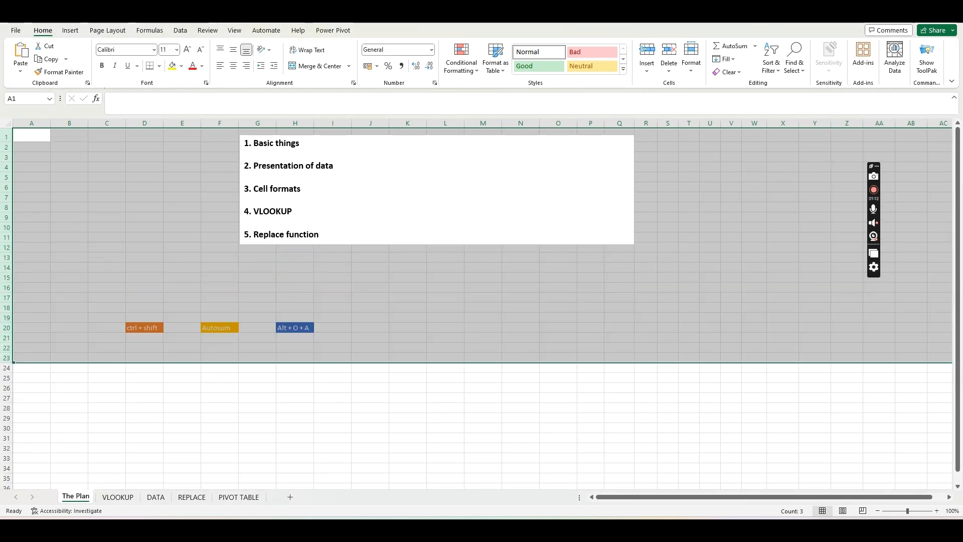
click(257, 418)
Step: Extend the selection from cell D23 to the sheet's horizontal edges and up to row 20, then clear it
click(142, 357)
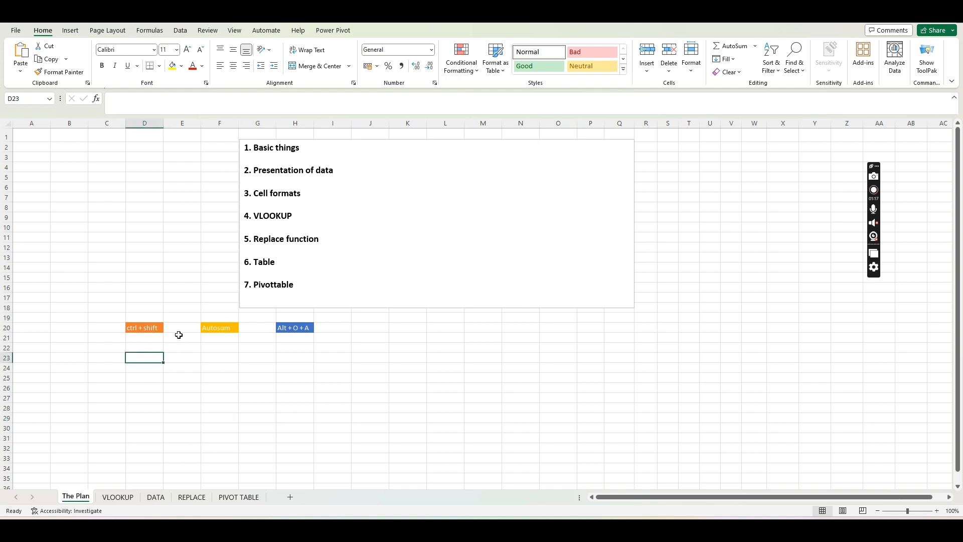
key(ctrl+shift+Right)
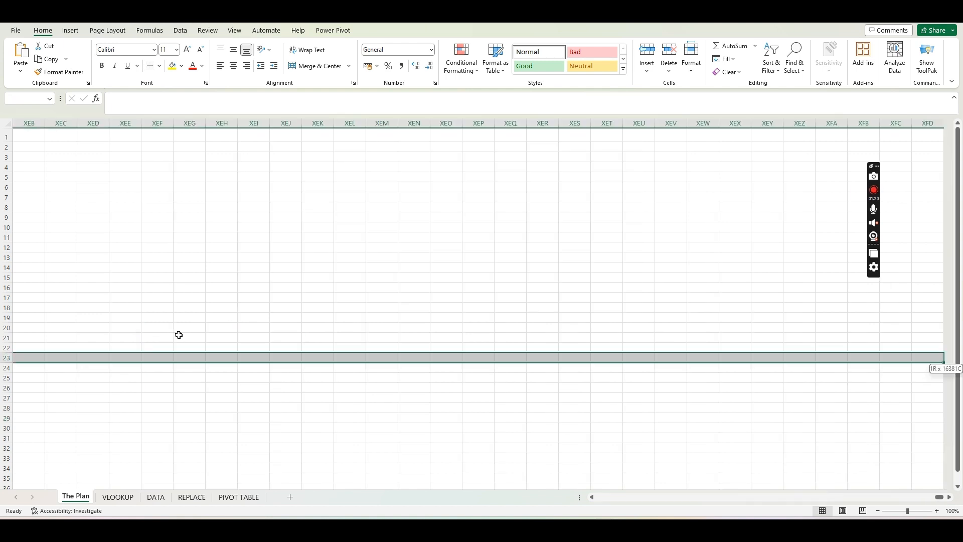
key(ctrl+shift+Left)
key(ctrl+shift+Up)
key(ctrl+shift+Right)
key(ctrl+shift+Left)
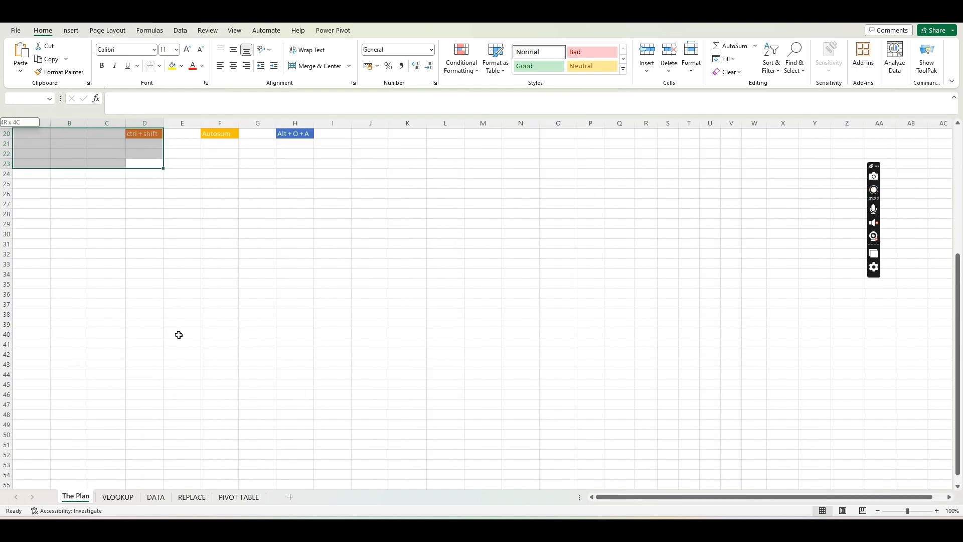
scroll(161, 329, up, 7)
click(172, 346)
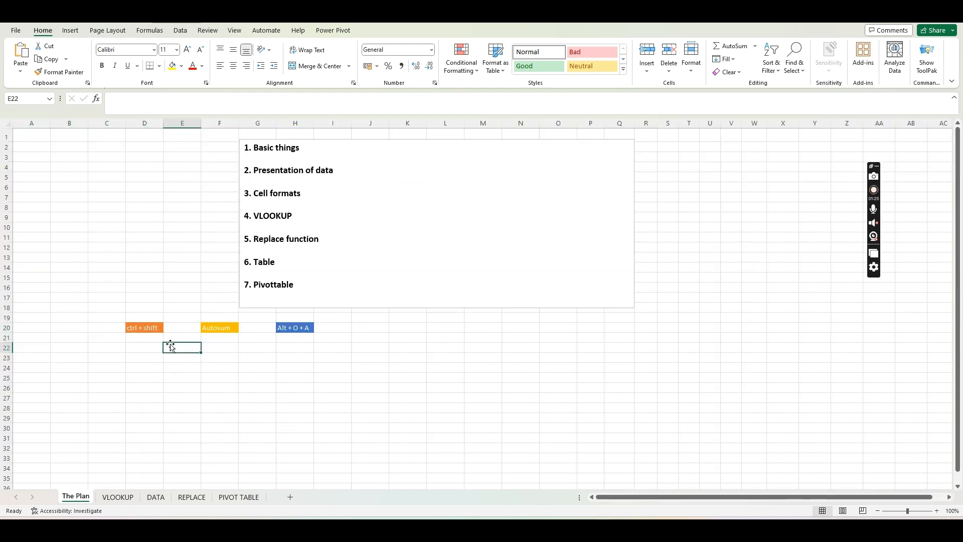
Step: Extend the selection from cell E22 down to the last row and back up, then clear it
click(156, 338)
click(195, 348)
key(ctrl+shift+Down)
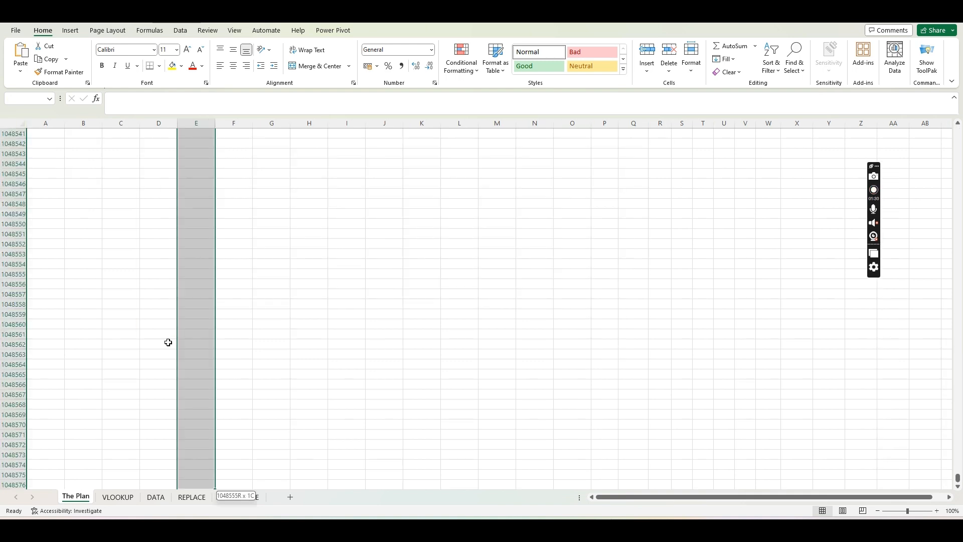
key(ctrl+shift+Up)
key(ctrl+shift+Down)
key(ctrl+shift+Up)
key(Down)
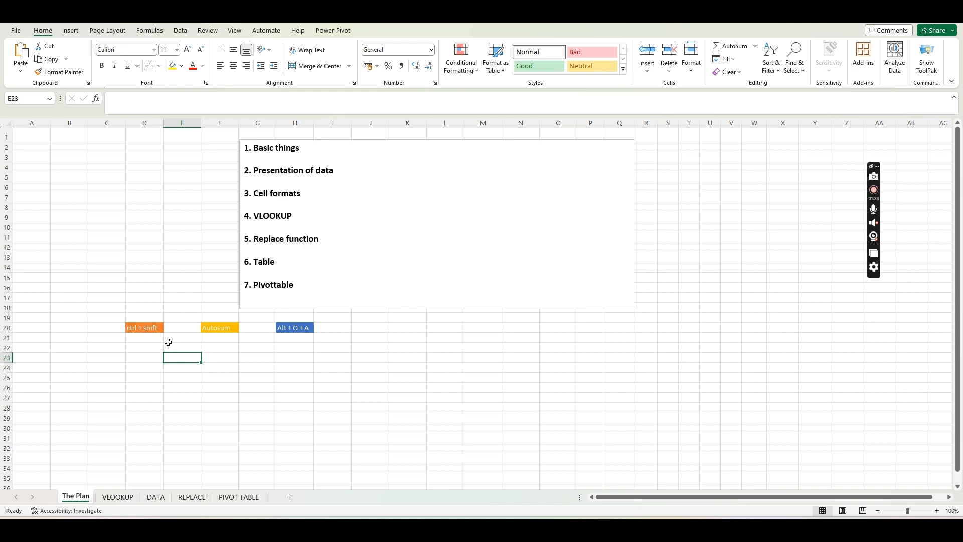
Step: Enter 353, 46 and 567 in cells M20 to M22
click(228, 345)
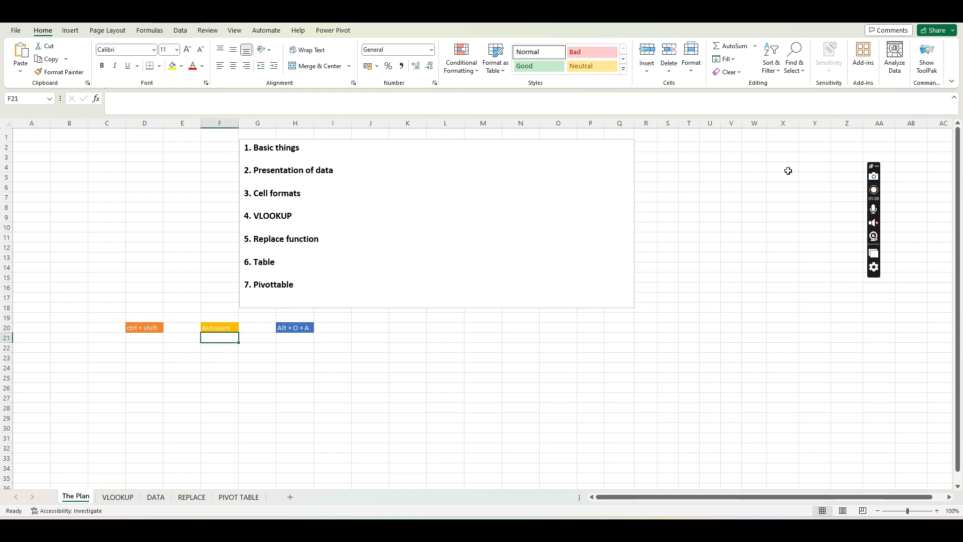
click(493, 346)
click(485, 328)
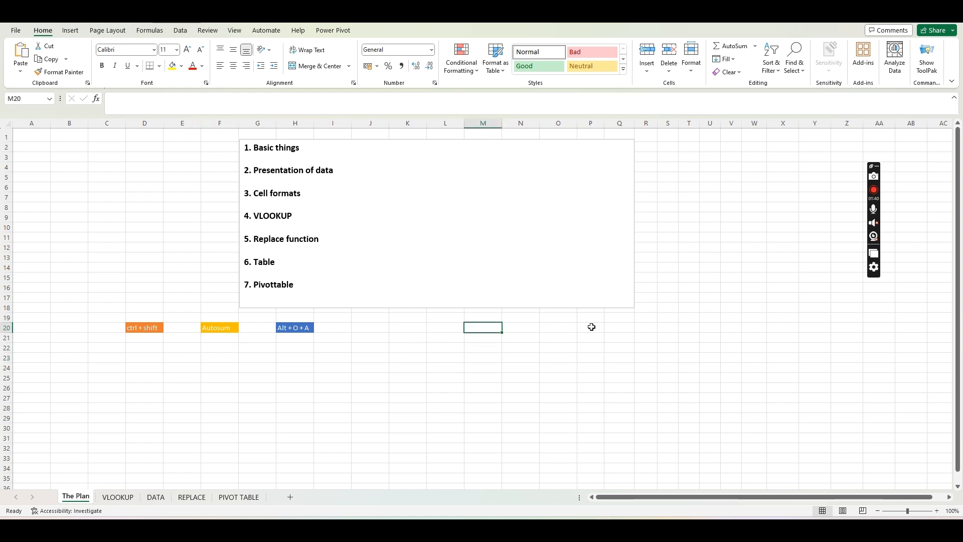
text(353)
key(Return)
text(46)
key(Return)
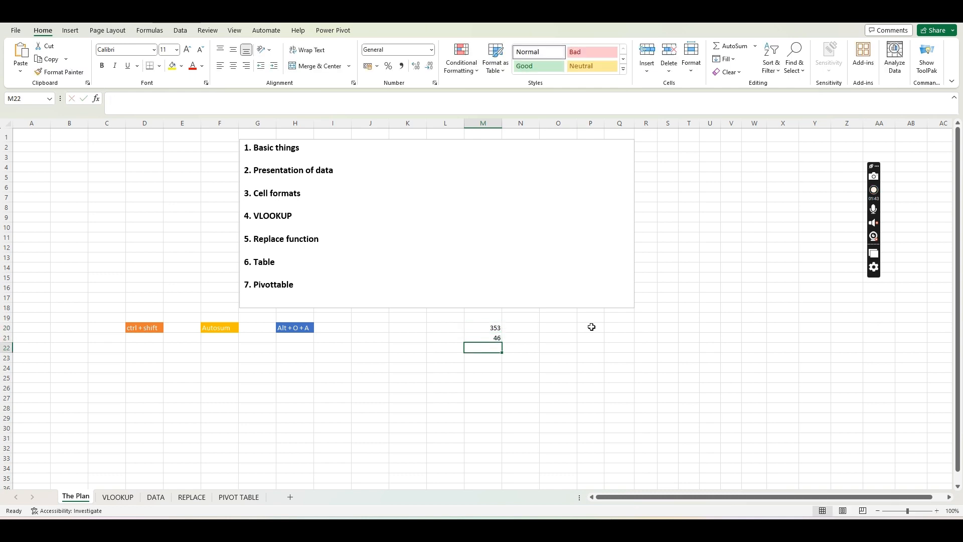
text(567)
key(Return)
key(Up)
key(Up)
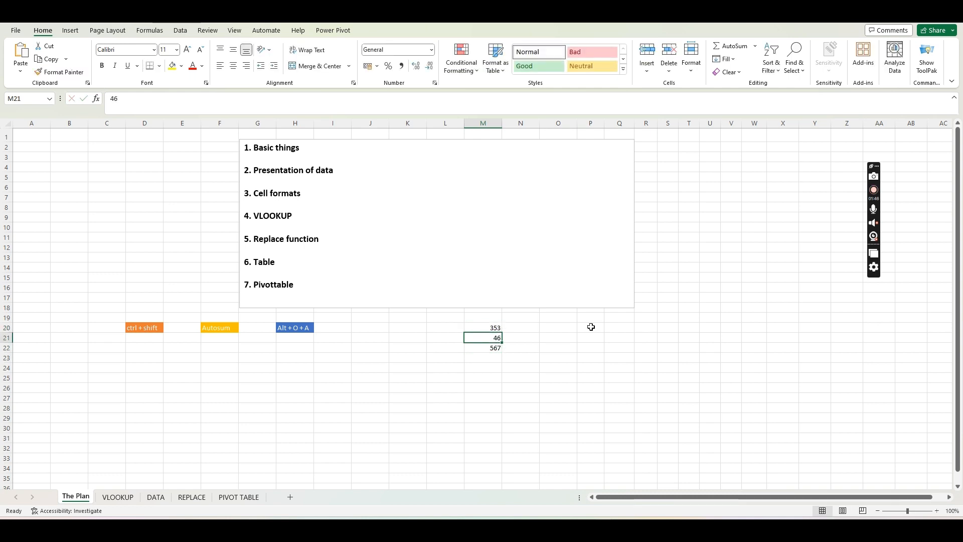
Step: Enter the headings January in M19 and February in N19 above the values
click(490, 316)
text(January)
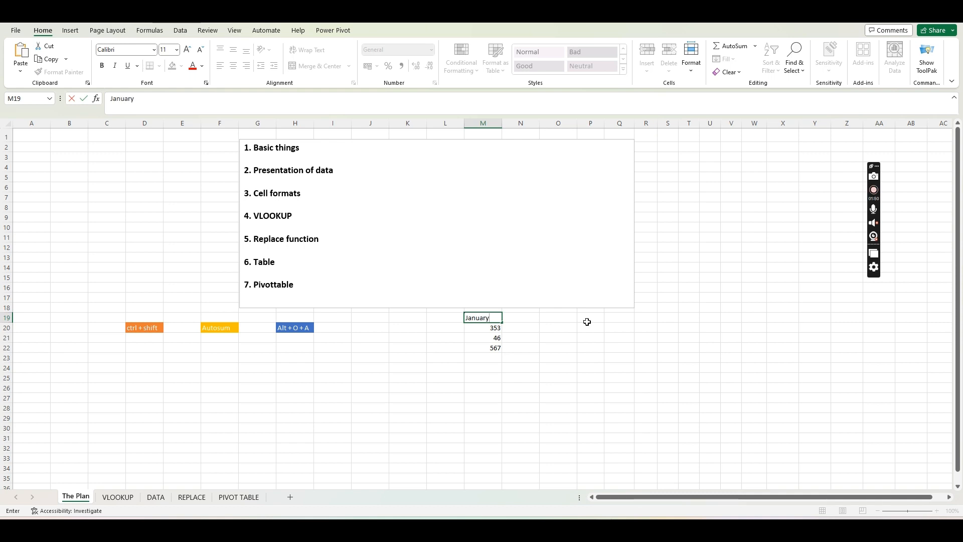
key(Tab)
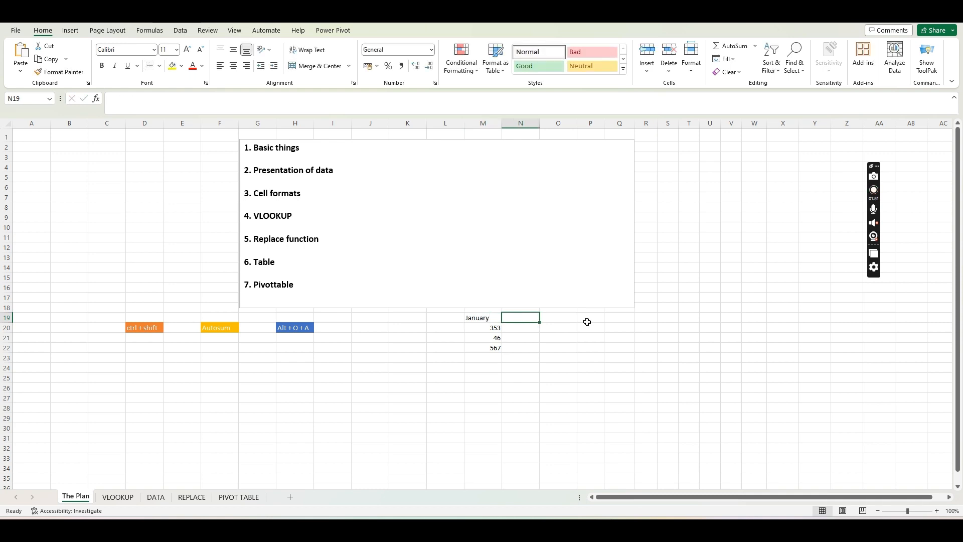
text(Februaru)
key(BackSpace)
text(y)
key(Return)
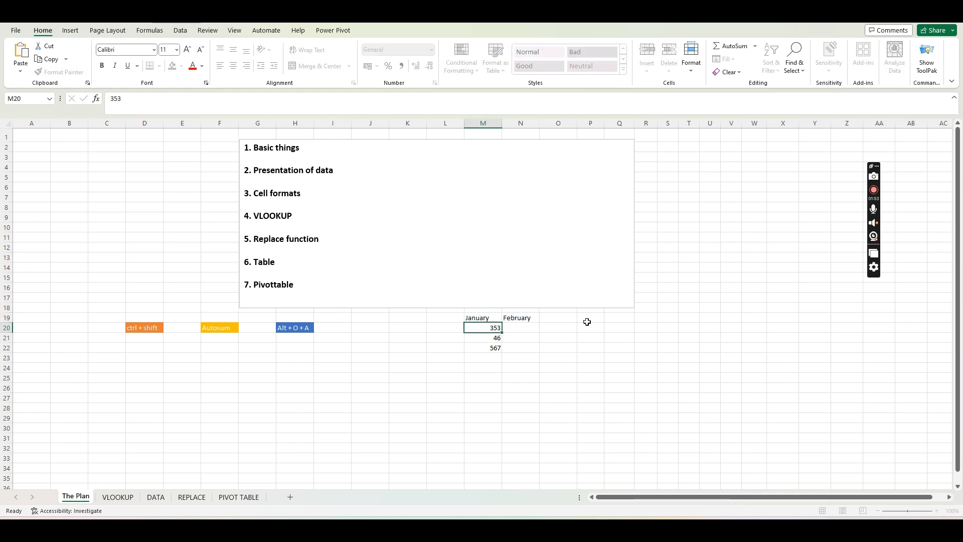
Step: Fill the month headings across to October in column V and copy the values in M20:M22 across the same columns
click(497, 317)
drag(501, 322, 747, 321)
click(547, 380)
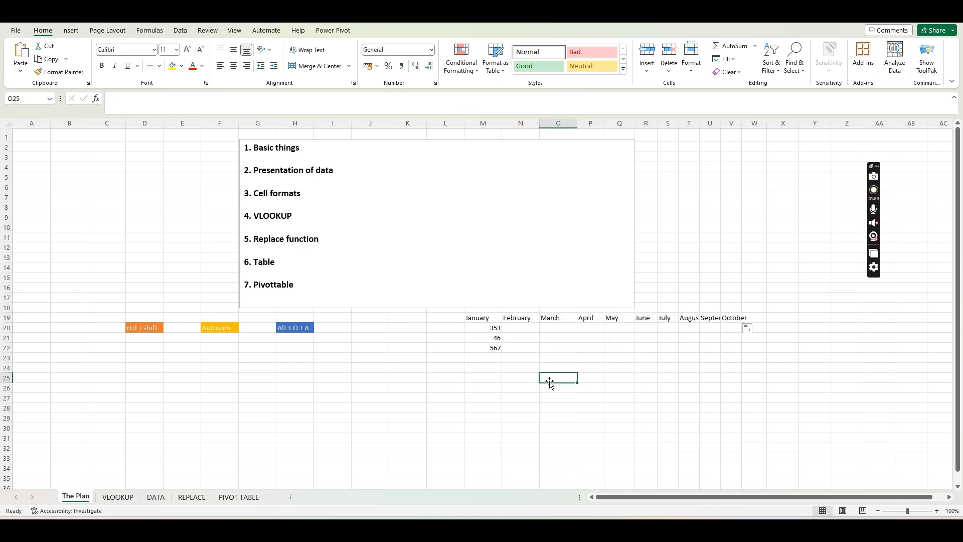
drag(494, 330, 741, 351)
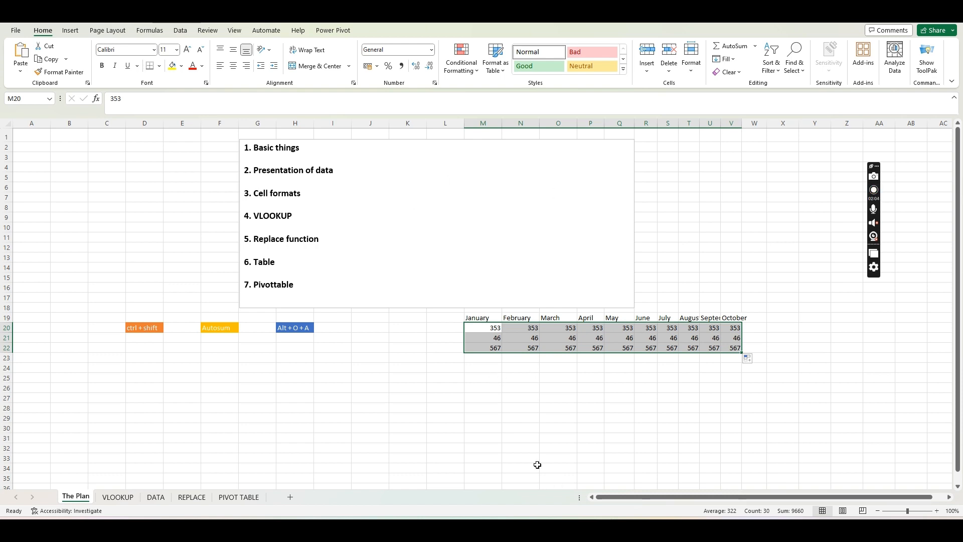
click(408, 357)
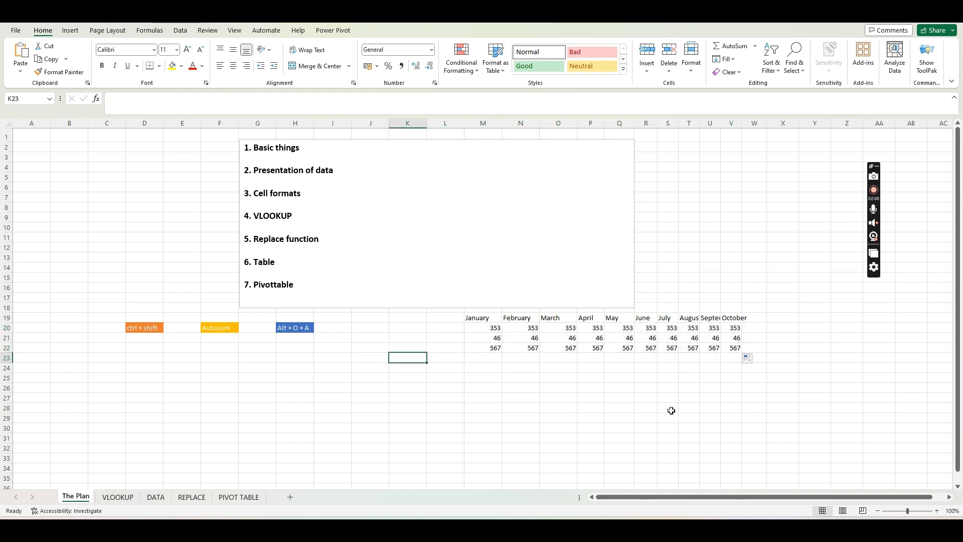
Step: Add AutoSum totals in row 23 under every month and check the formulas in M23 and N23
drag(474, 317, 719, 349)
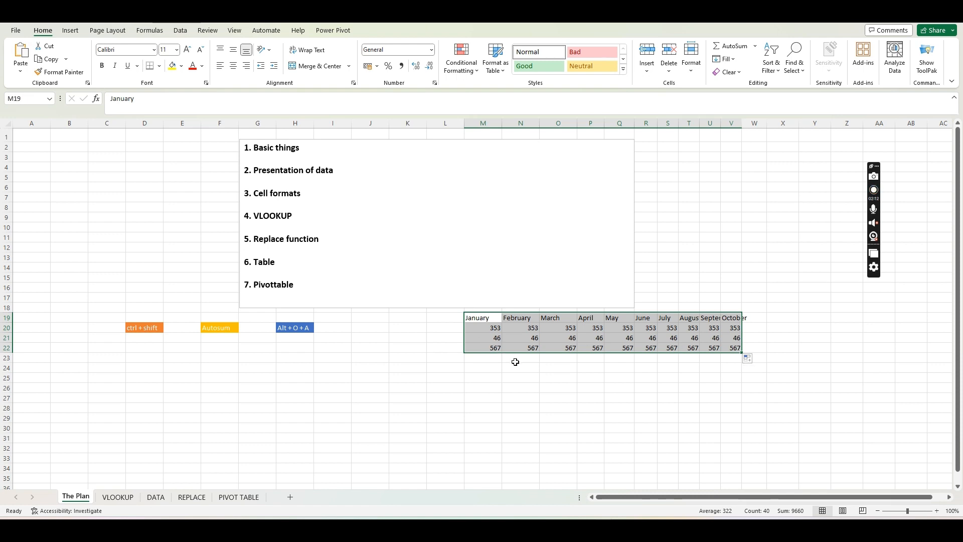
click(737, 52)
click(497, 367)
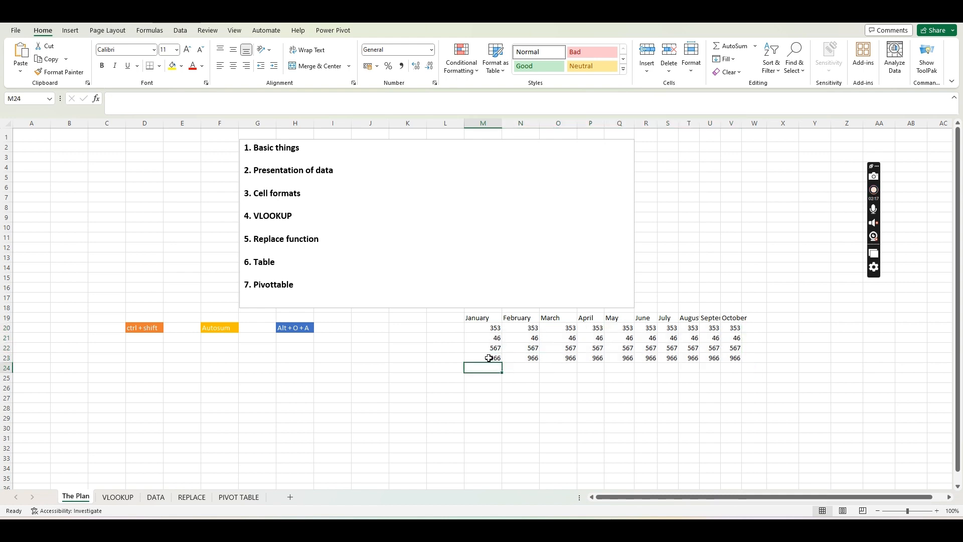
double_click(488, 357)
key(Return)
double_click(533, 356)
key(Return)
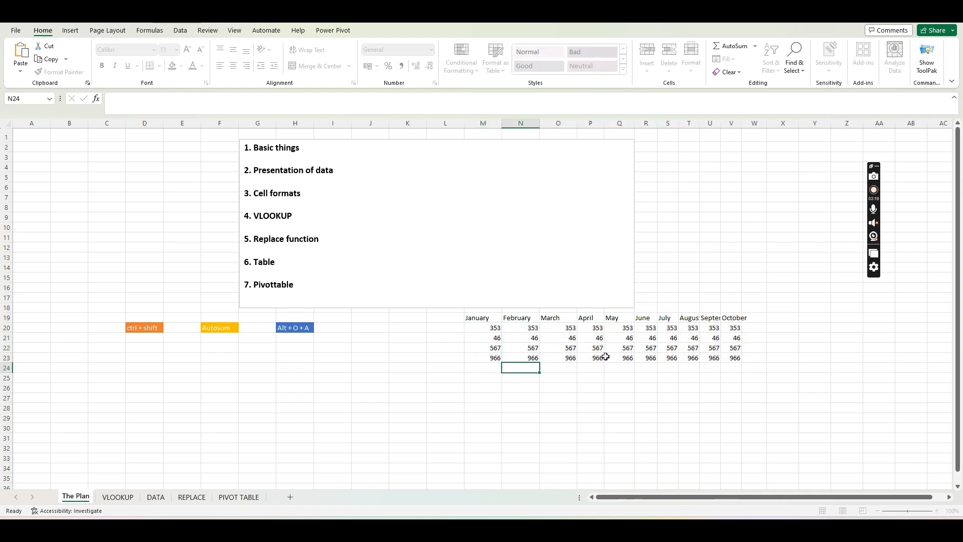
Step: Apply the Classic 3 AutoFormat to the monthly table in M19:V23
drag(474, 319, 737, 357)
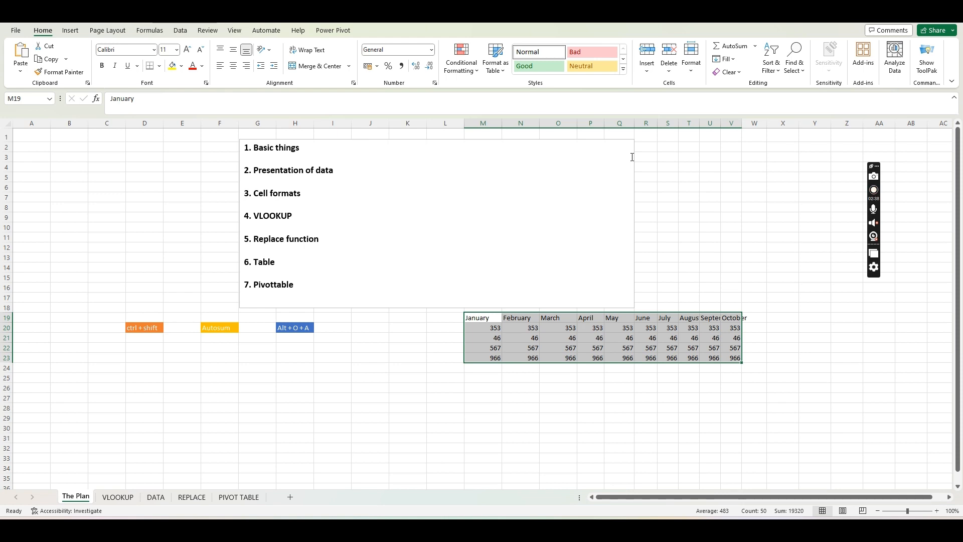
key(alt)
key(o)
key(a)
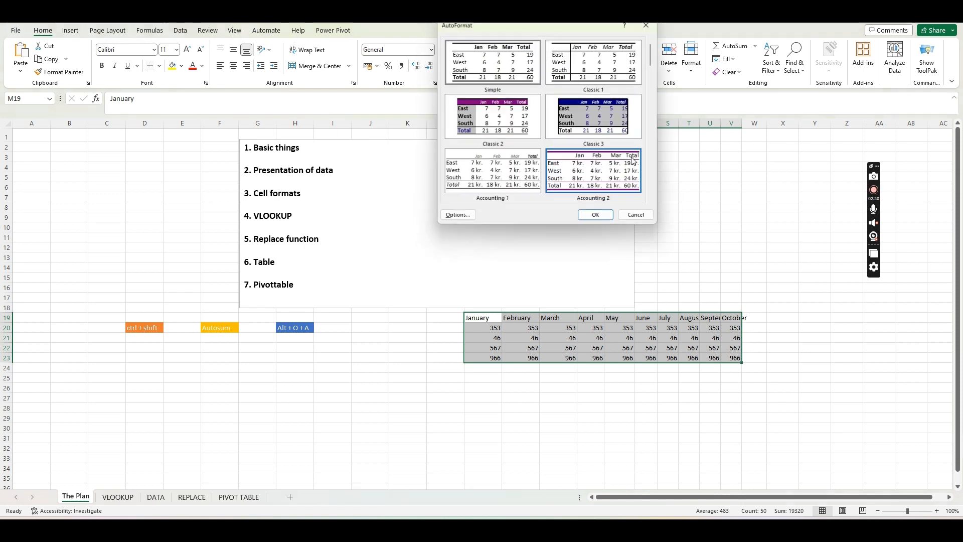
click(575, 113)
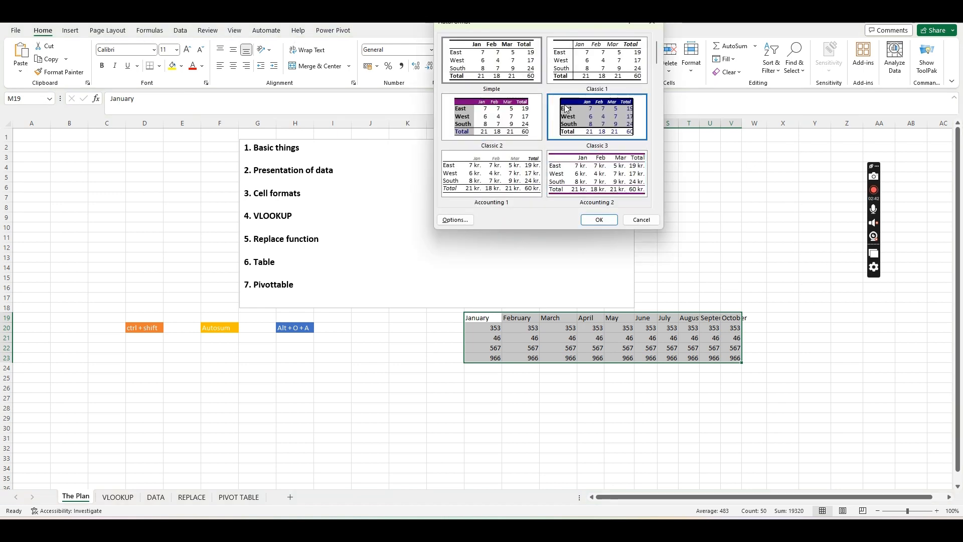
click(599, 219)
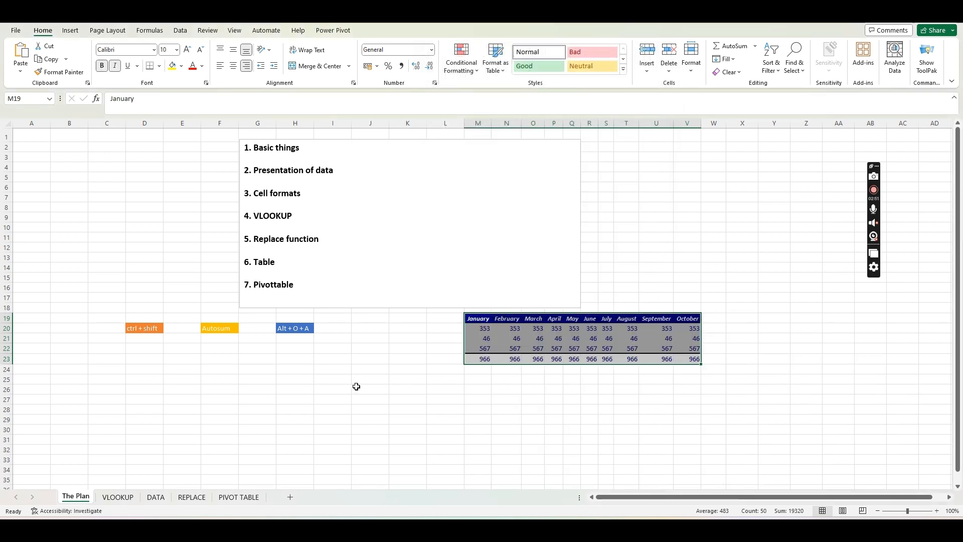
click(321, 379)
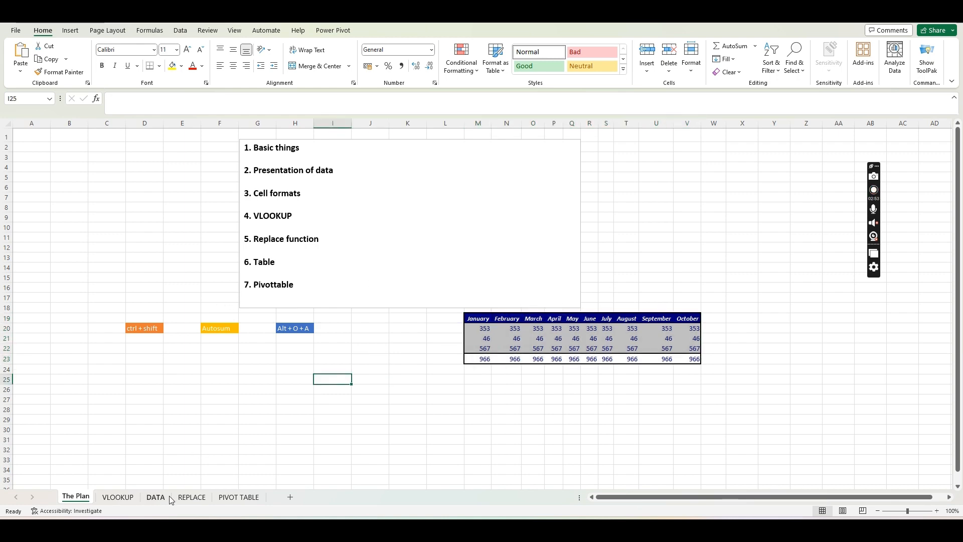
Step: Review the Invoice, Date, Department and Amount columns on the DATA sheet and the empty column E beside them
click(154, 498)
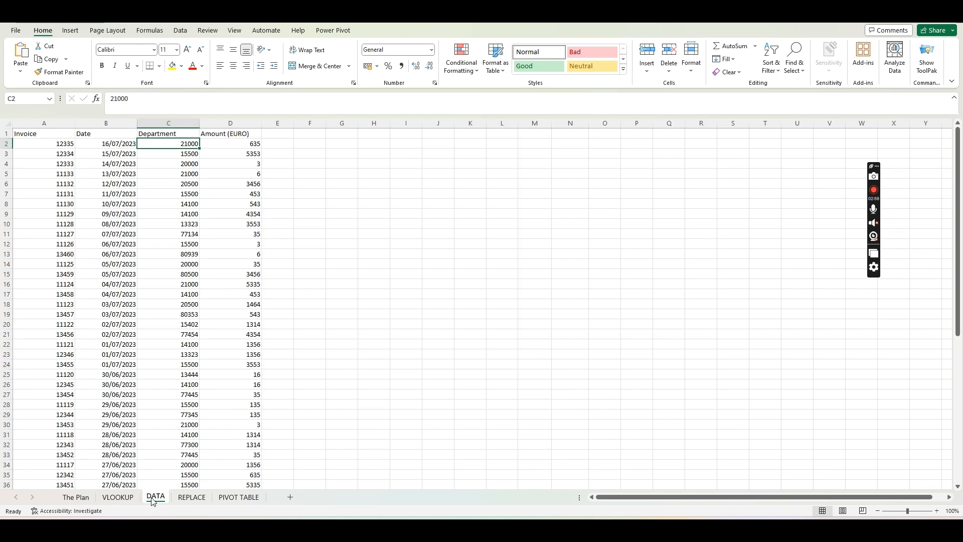
click(45, 144)
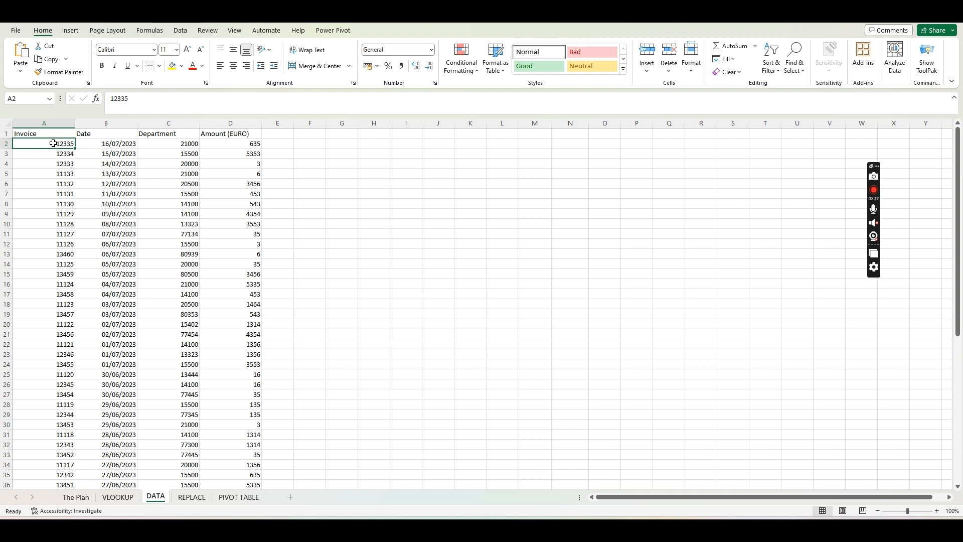
click(398, 172)
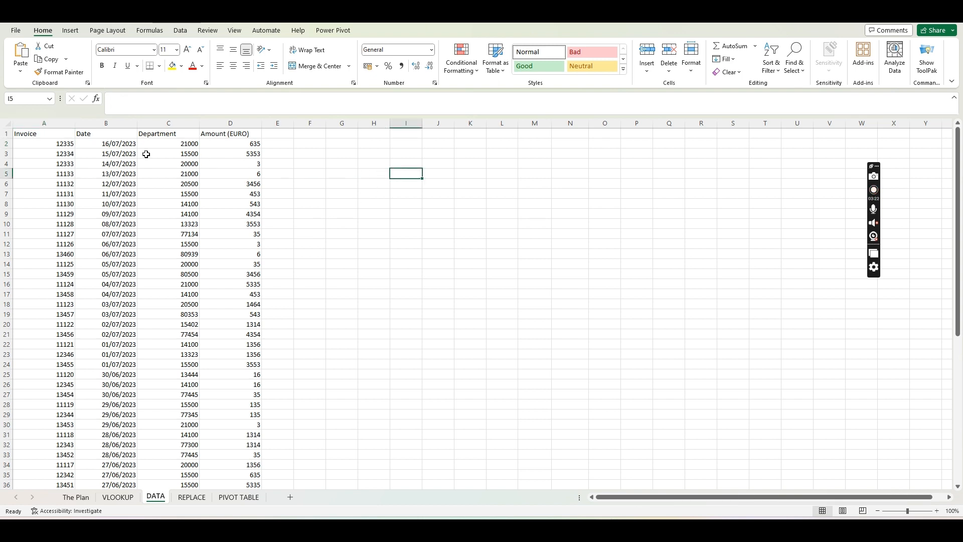
click(176, 146)
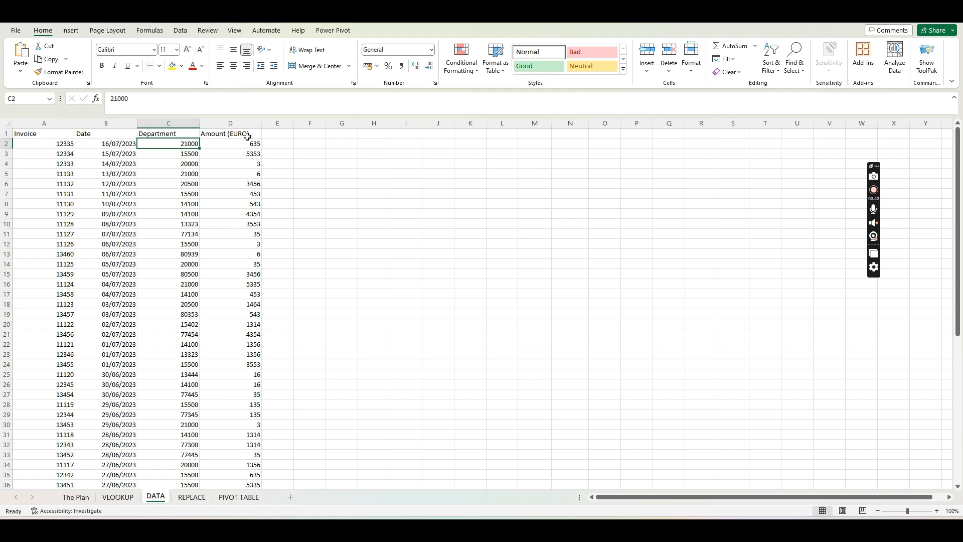
click(272, 133)
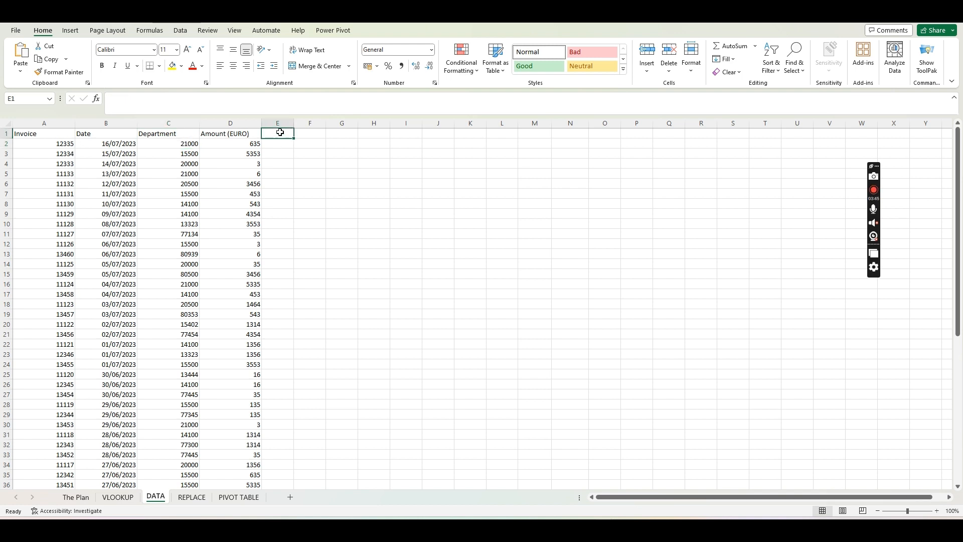
drag(279, 132, 277, 439)
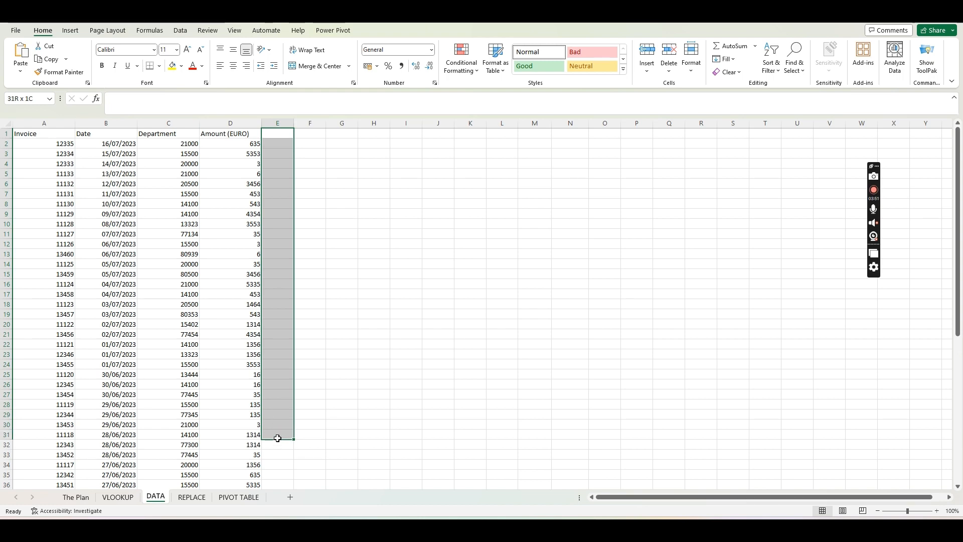
click(265, 143)
Step: Examine the Departments lookup table in I2:J8 and the department codes in column A on the VLOOKUP sheet
click(120, 498)
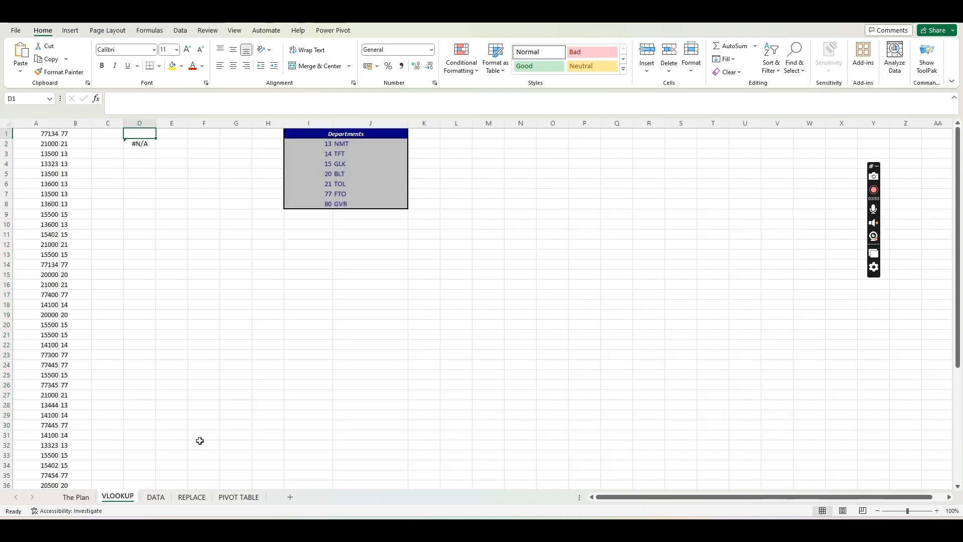
click(323, 145)
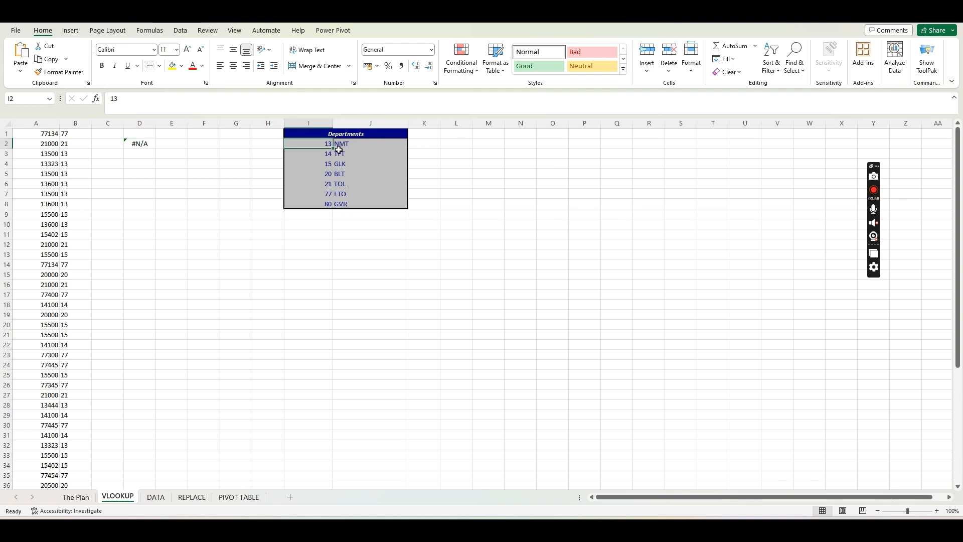
click(39, 135)
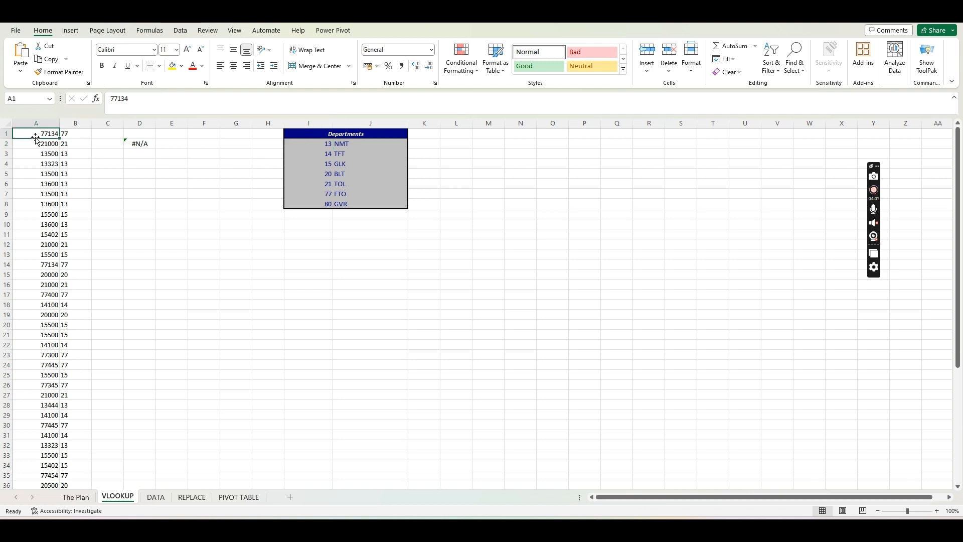
click(42, 144)
click(45, 155)
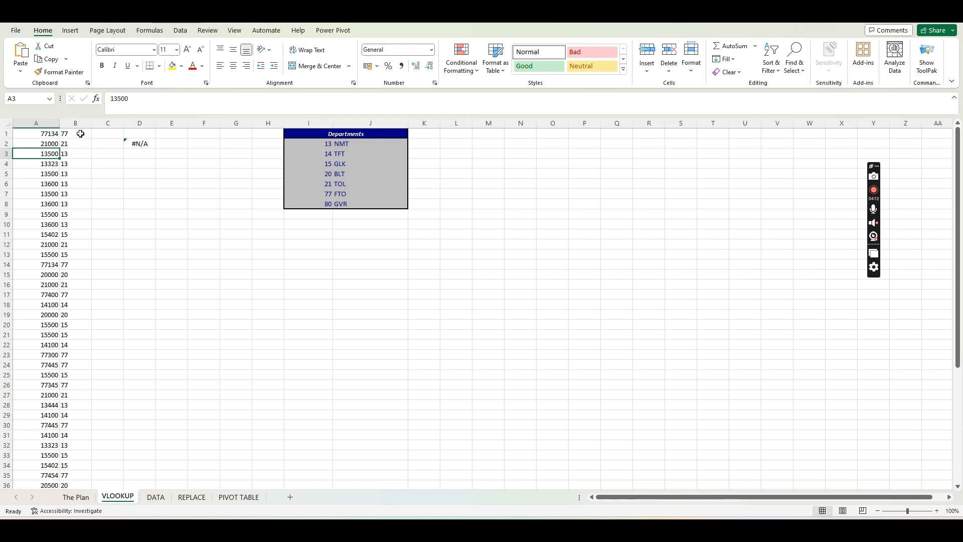
drag(323, 144, 397, 202)
click(179, 215)
click(44, 135)
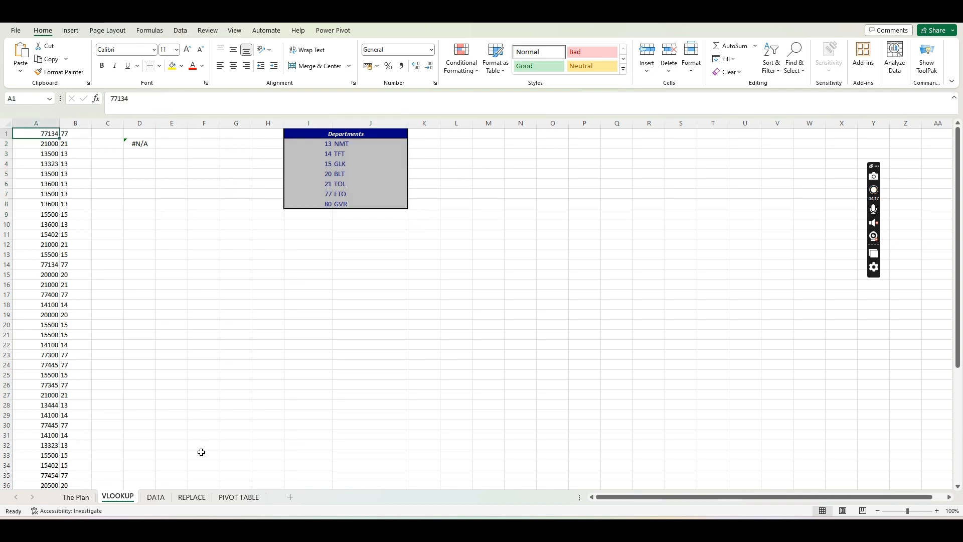
Step: Copy all department codes from C2 downward on the DATA sheet and paste them as values from A1 on the VLOOKUP sheet
click(159, 498)
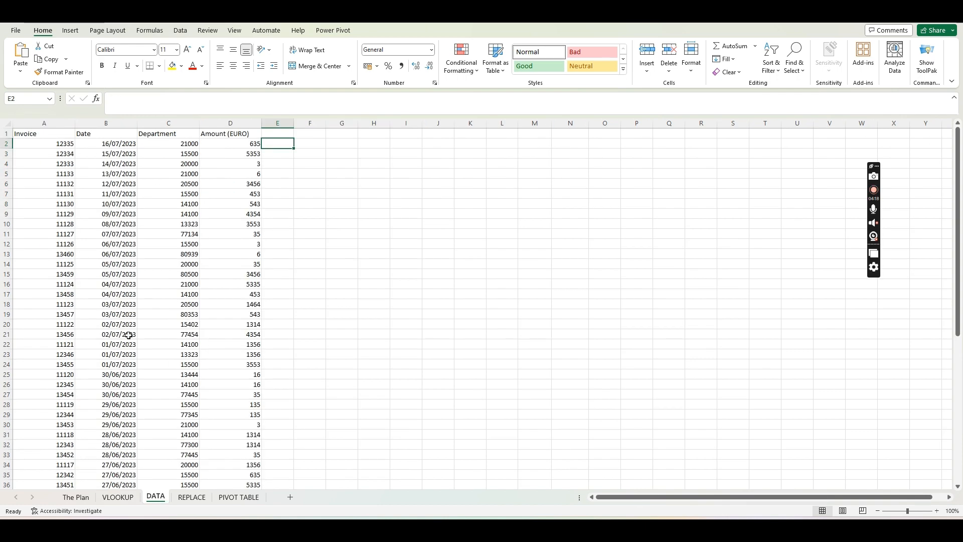
click(184, 145)
key(ctrl+shift+Down)
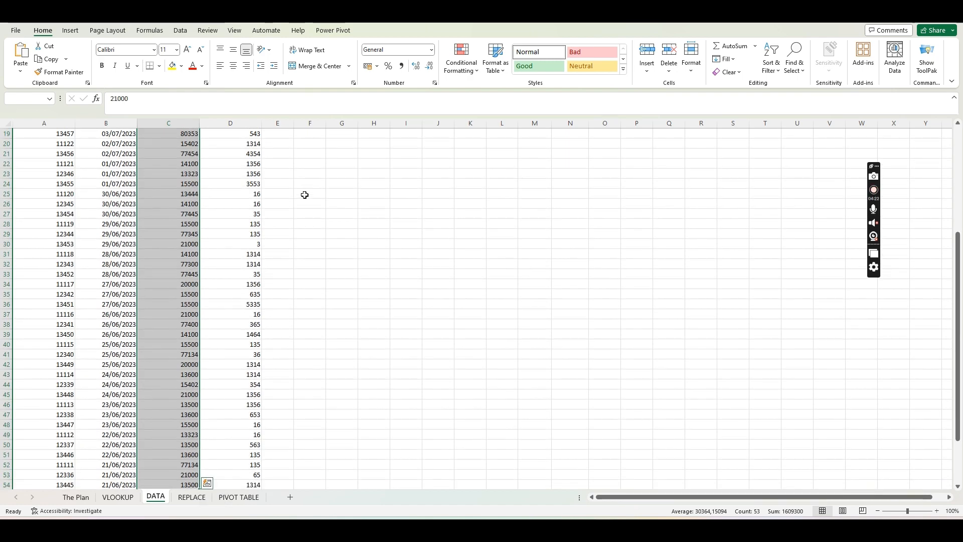
key(ctrl+c)
click(118, 497)
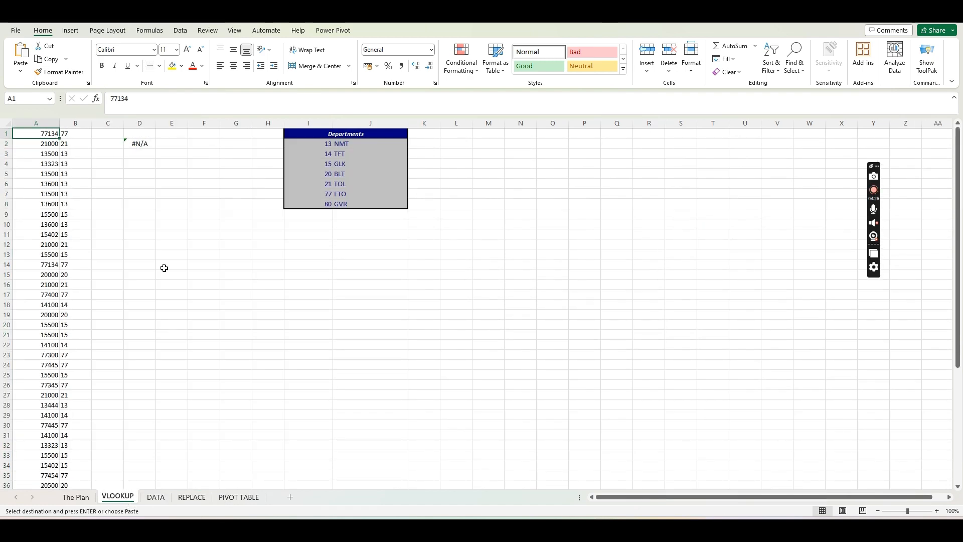
right_click(44, 135)
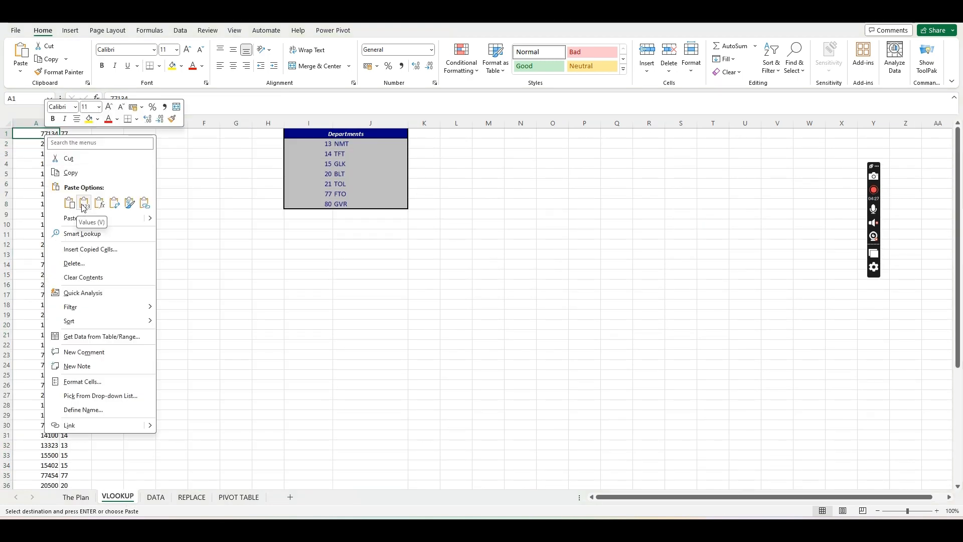
click(109, 196)
click(151, 203)
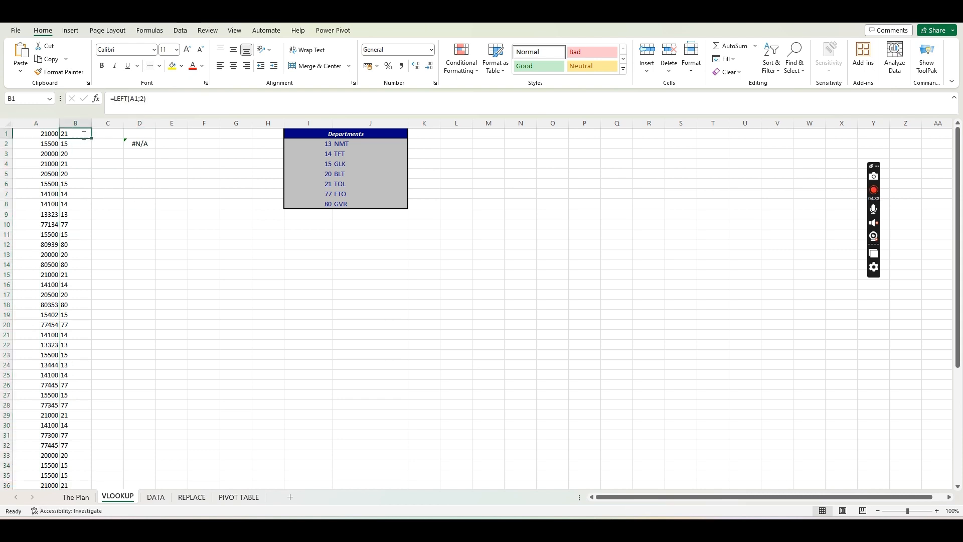
Step: Replace the content of B1 with the formula =LEFT(A1;2) to extract the first two digits of the department code
double_click(83, 135)
key(Escape)
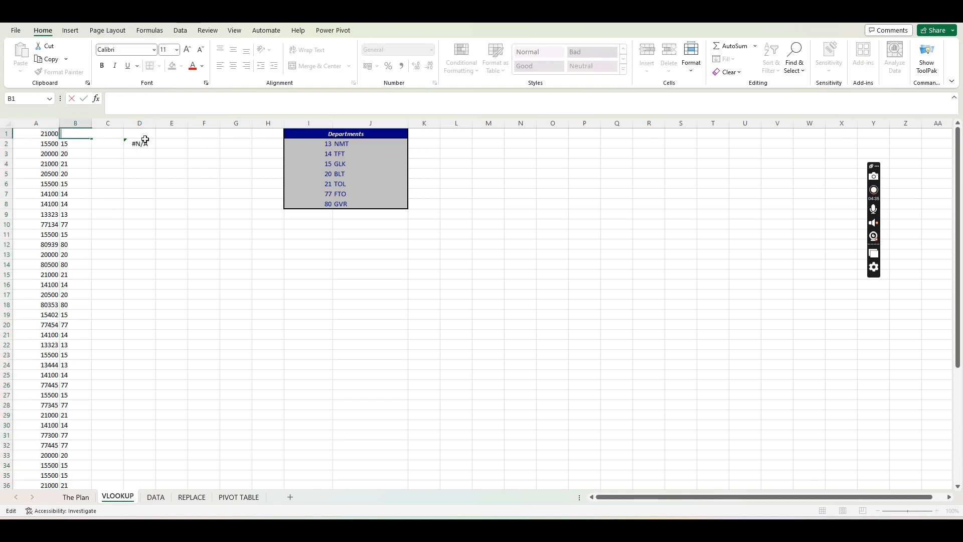
text(=LEFT)
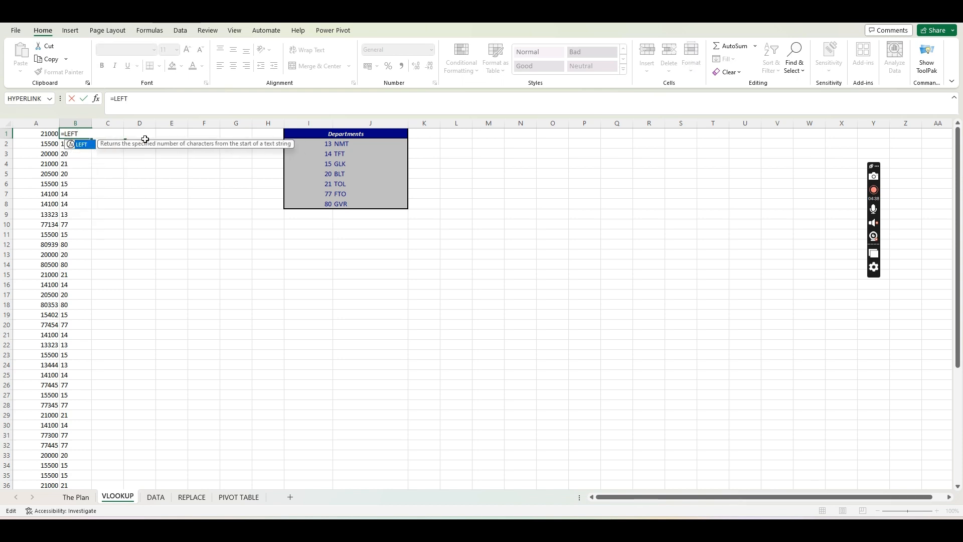
text(()
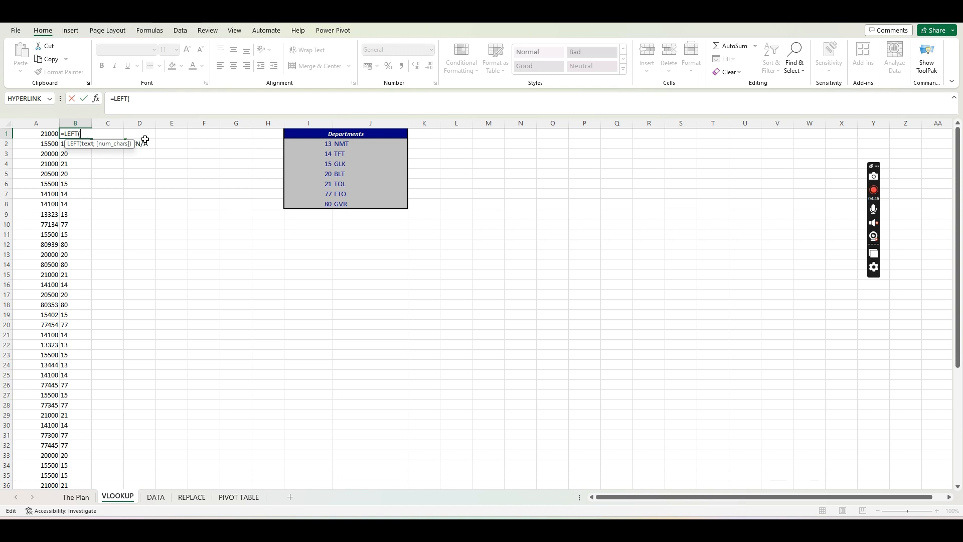
key(Left)
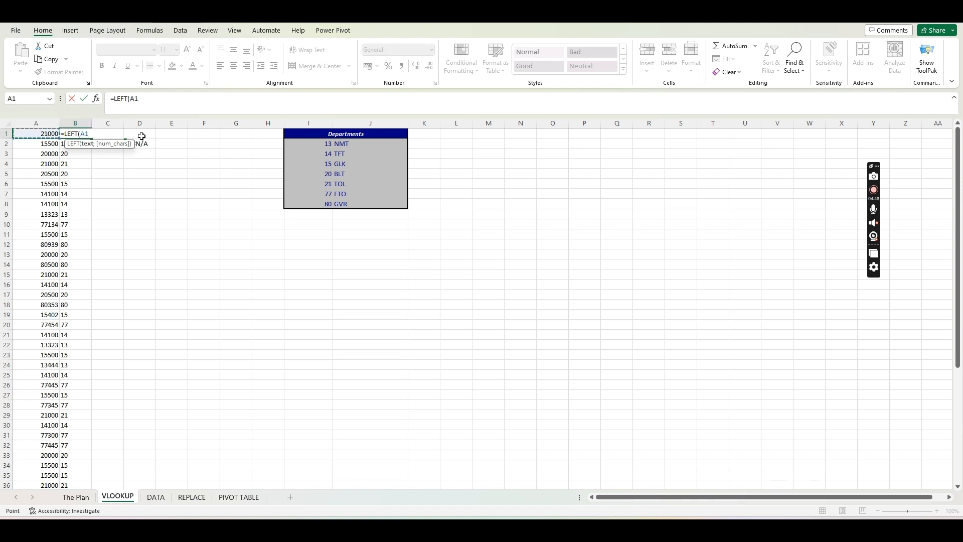
text(;)
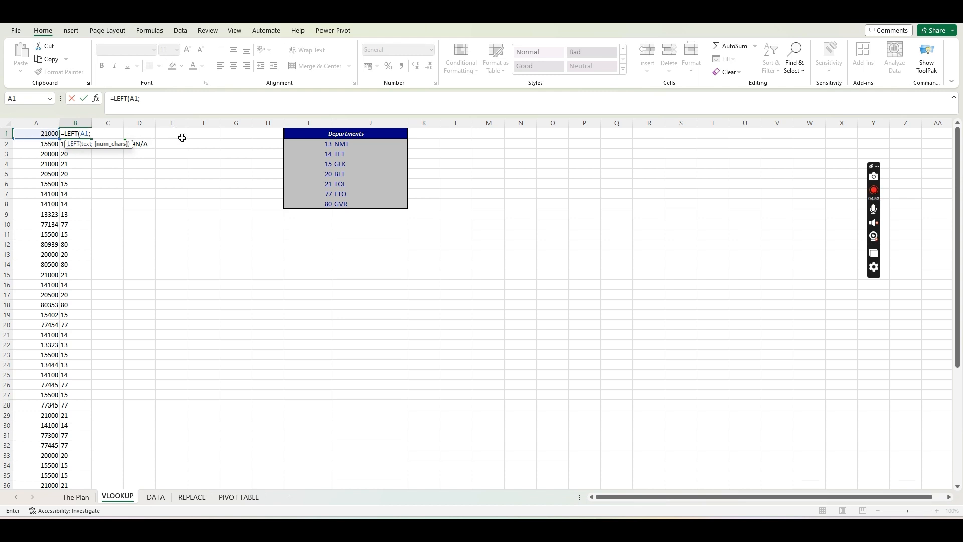
text(2))
key(Return)
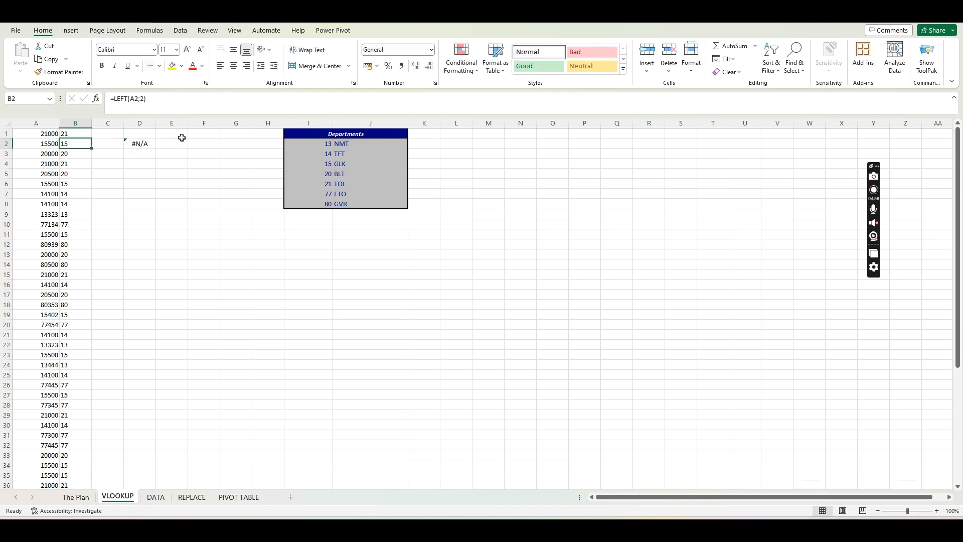
Step: Fill the LEFT formula from B1 down column B for all department codes
click(75, 134)
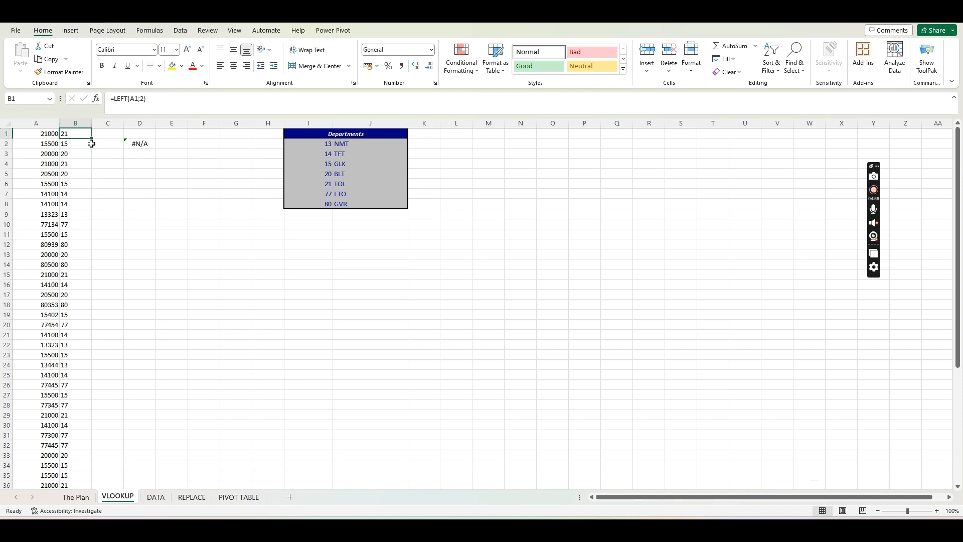
drag(92, 141, 122, 467)
scroll(204, 366, up, 6)
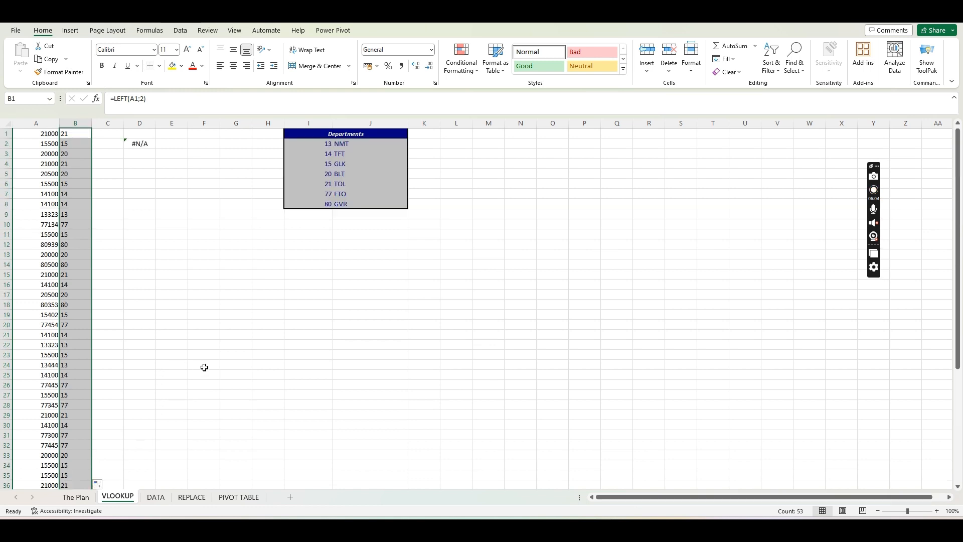
drag(186, 184, 201, 184)
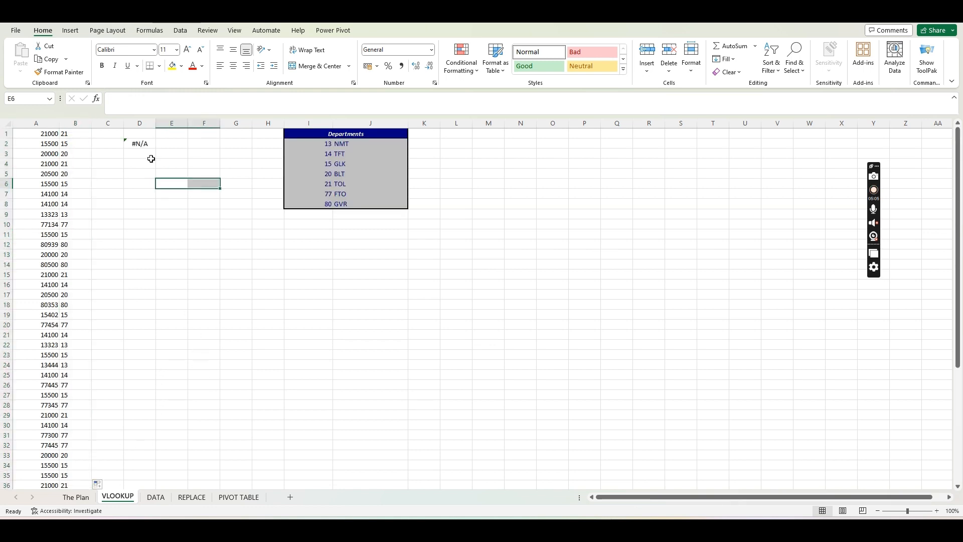
Step: Enter the formula =VLOOKUP(B1;I2:J8;2;FALSE) in D1 to look up the department name with an exact match
click(139, 131)
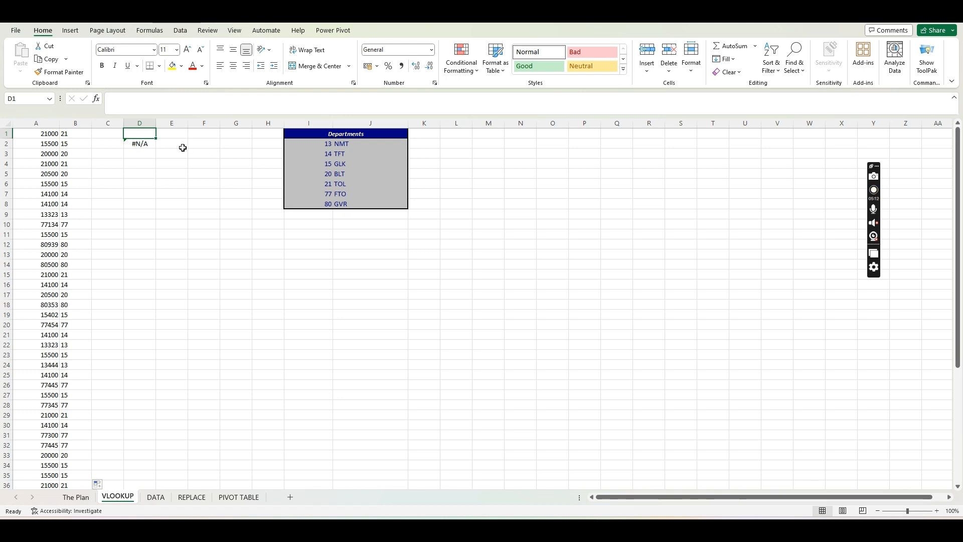
text(=VLOO)
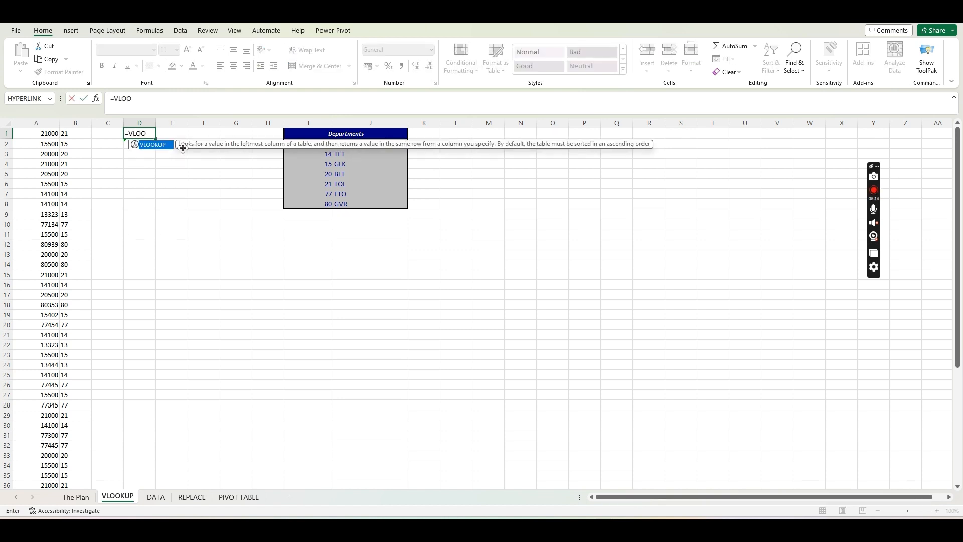
text(KUP()
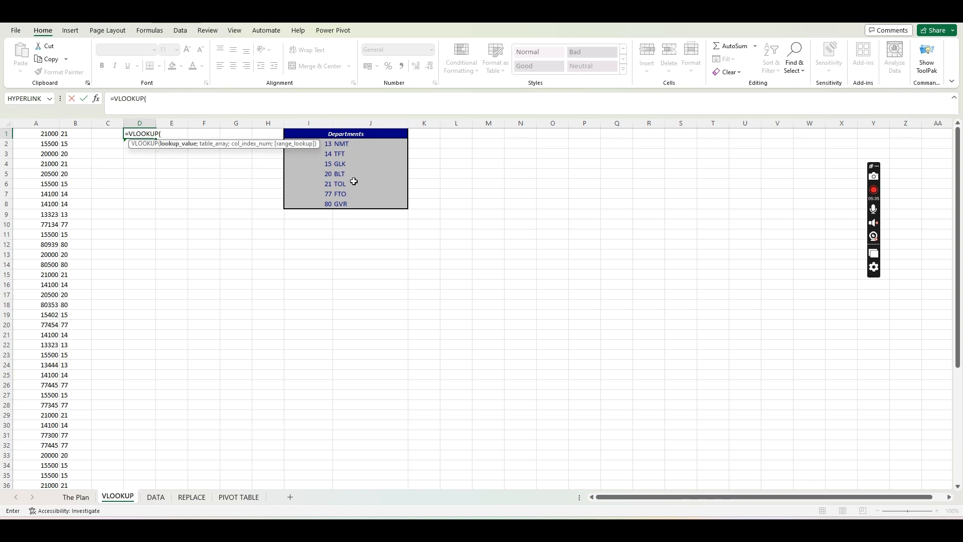
click(75, 134)
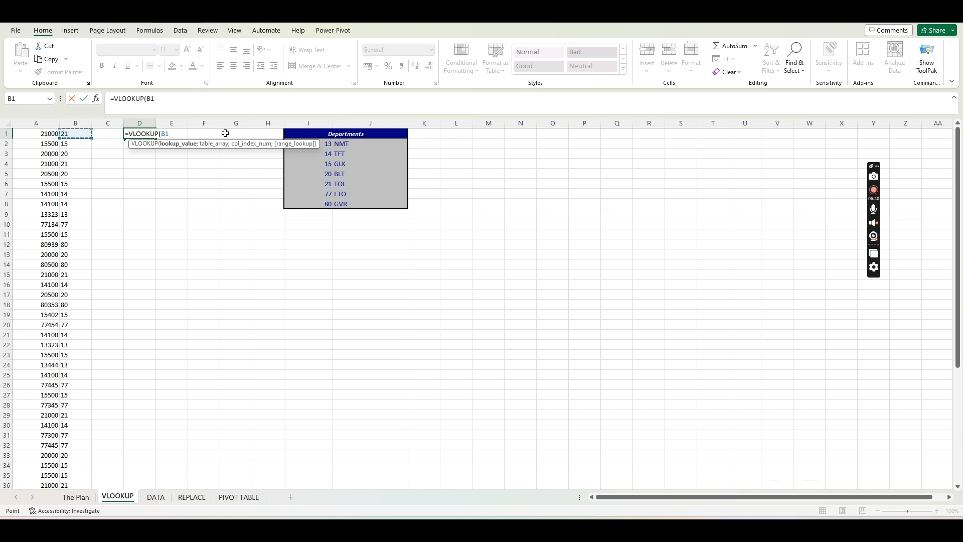
text(;)
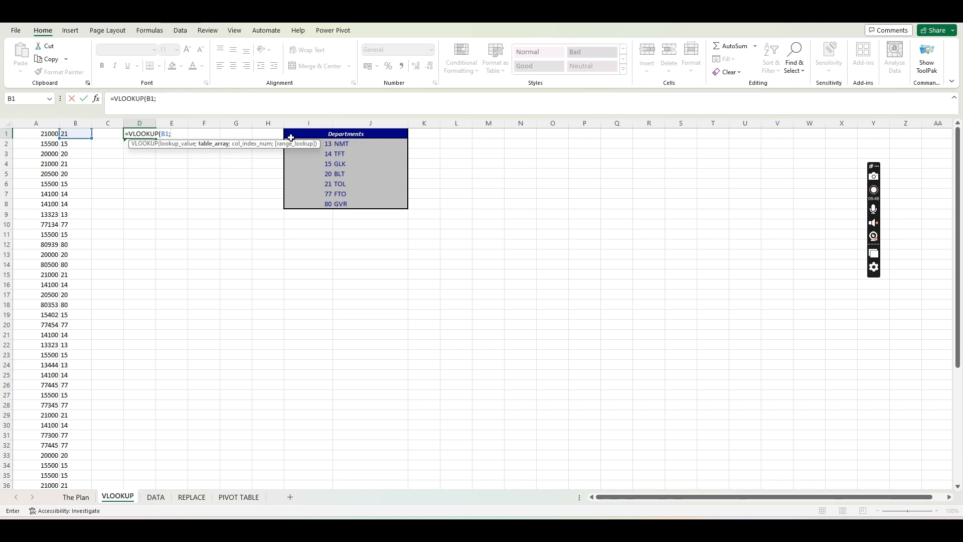
drag(322, 141, 382, 200)
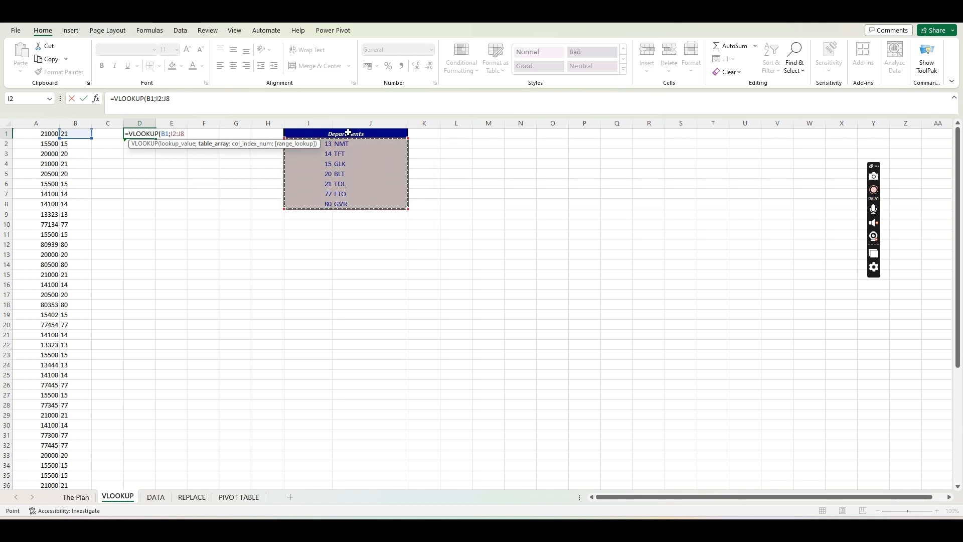
text(;2)
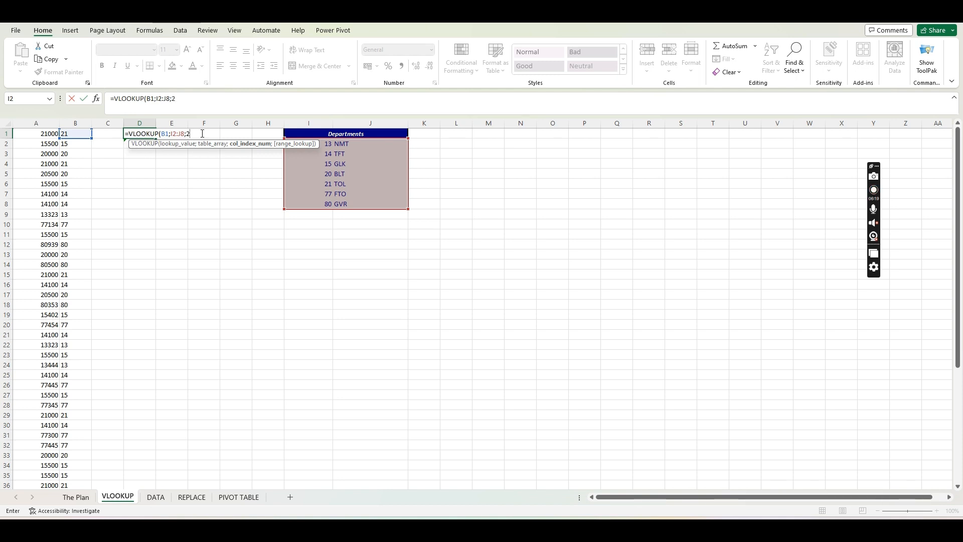
text(;)
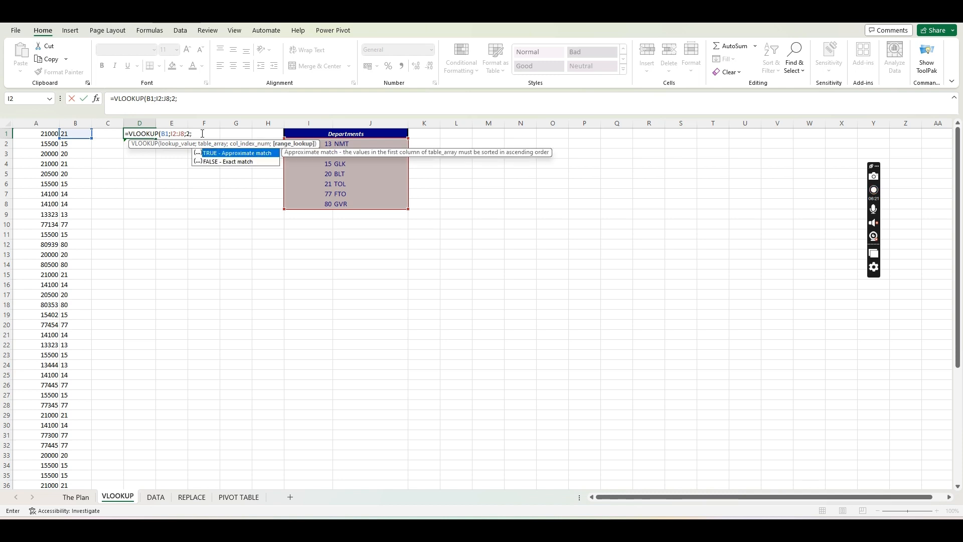
click(250, 161)
double_click(245, 159)
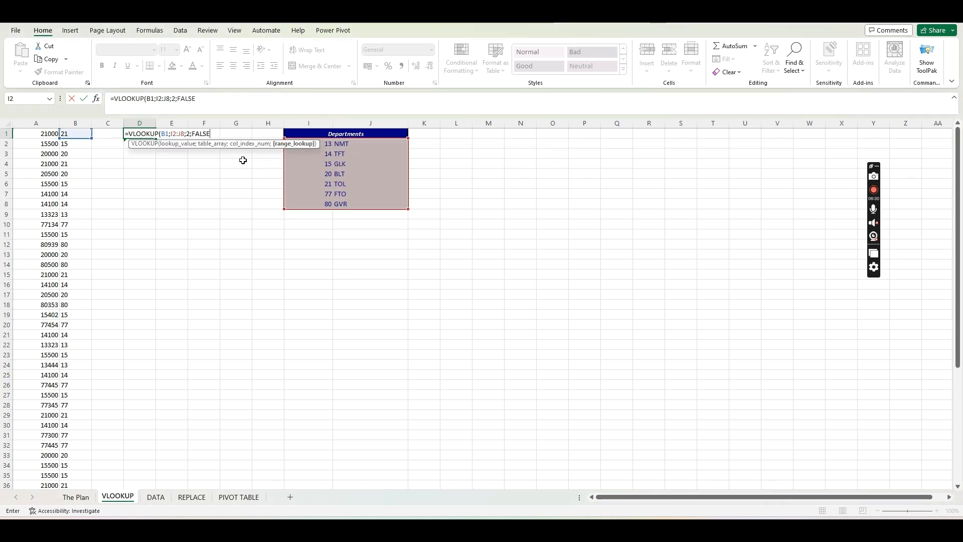
text())
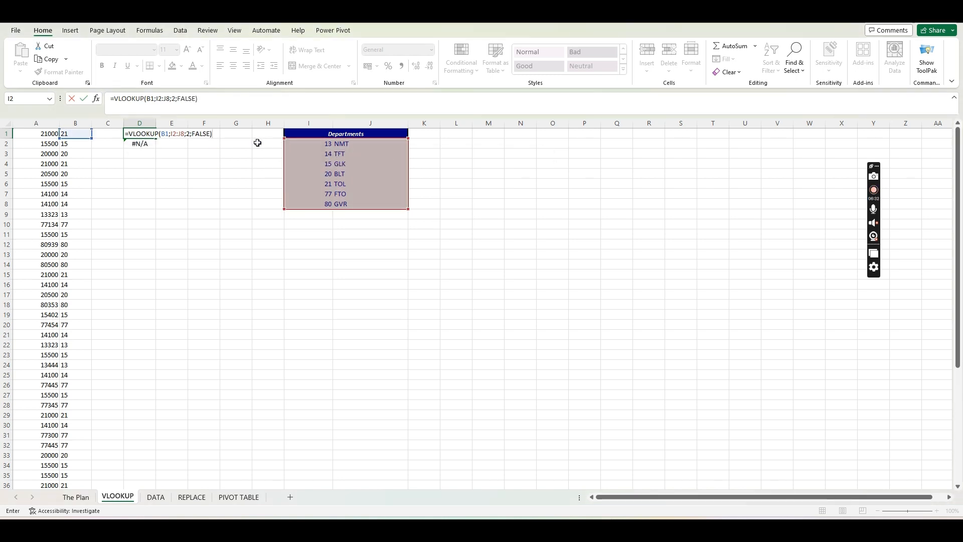
key(Return)
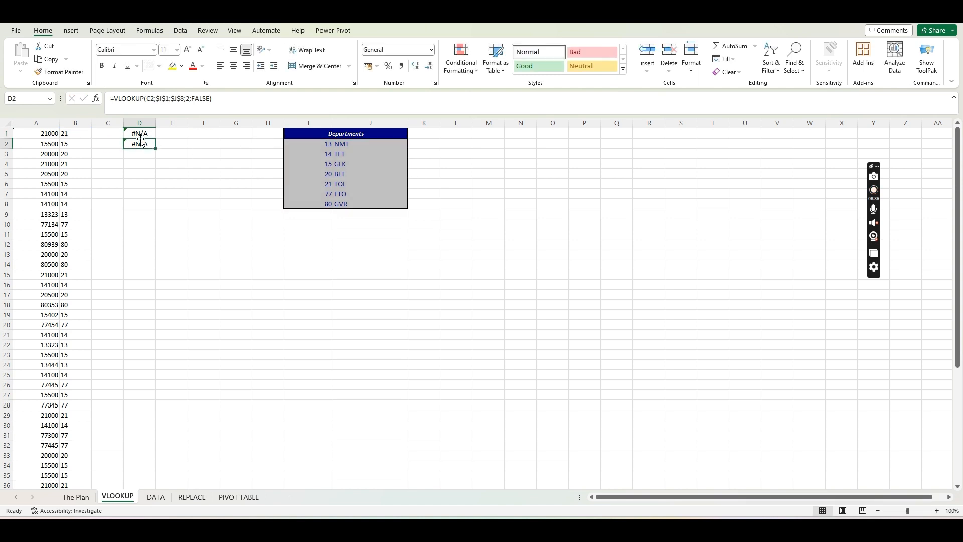
Step: Review the VLOOKUP formula in D1 and the LEFT formula in its lookup cell B1
click(149, 134)
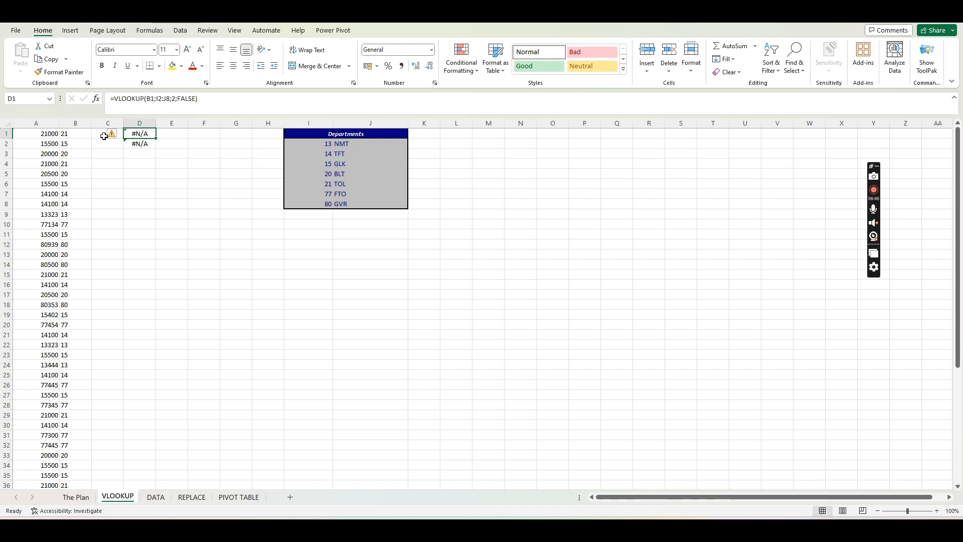
double_click(129, 133)
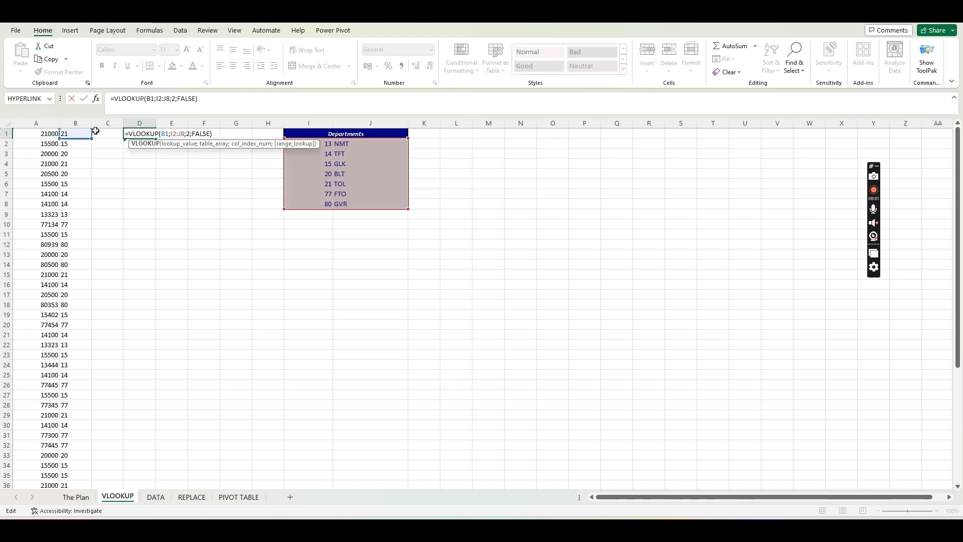
key(Return)
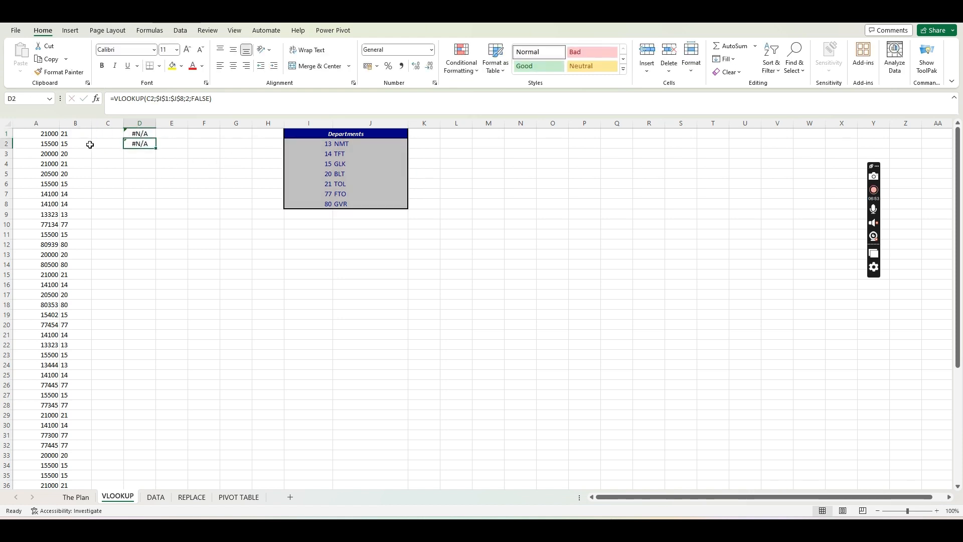
click(66, 133)
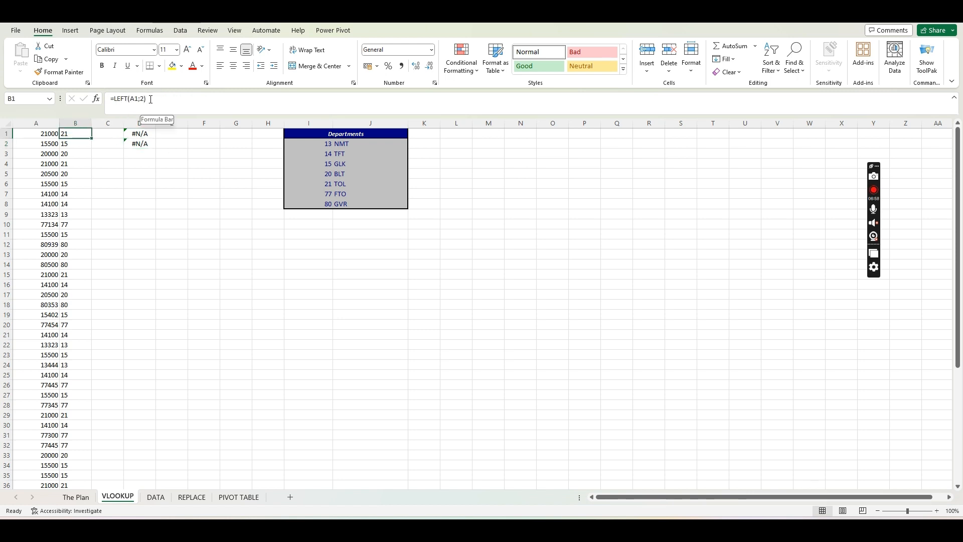
double_click(142, 134)
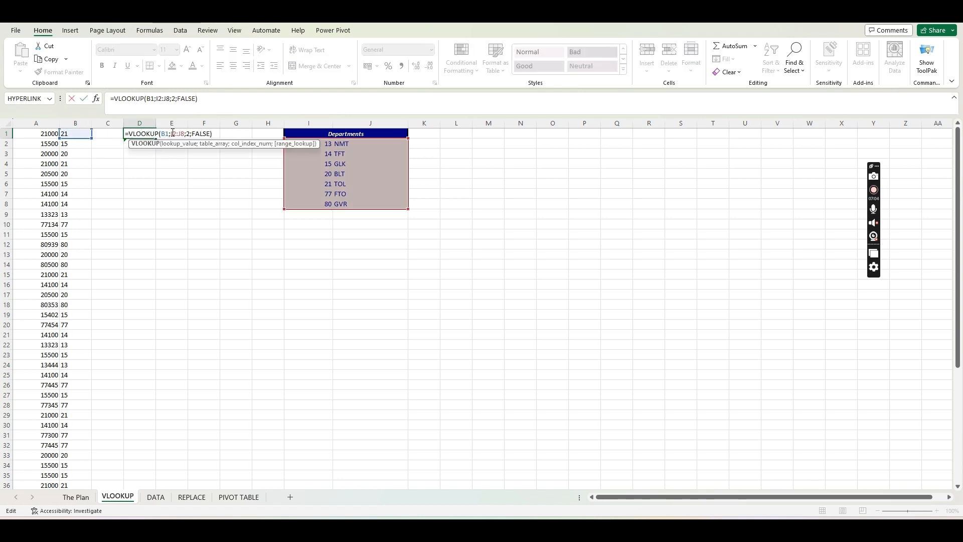
click(169, 133)
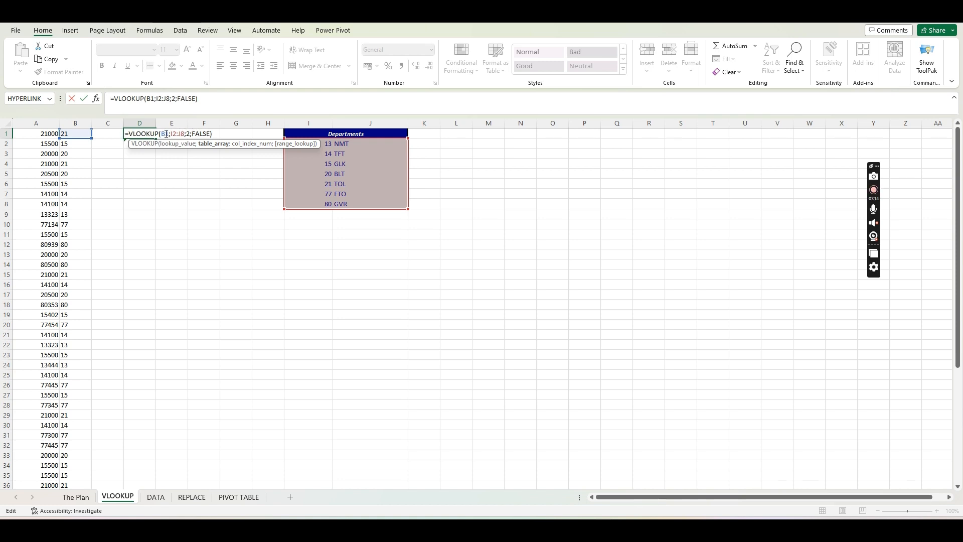
key(Return)
Step: Copy all LEFT results in column B and paste them as values from C1 downward
click(85, 135)
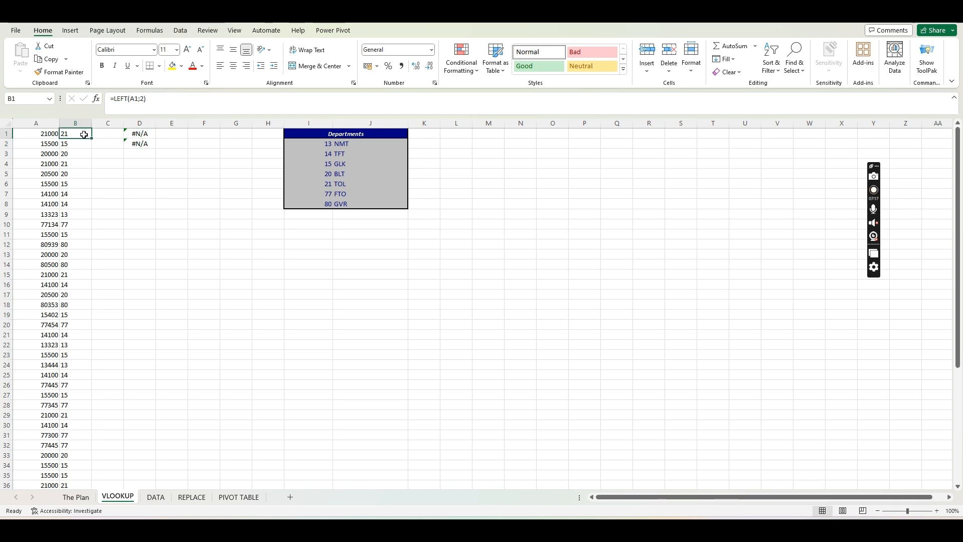
key(ctrl+shift+Down)
key(ctrl+c)
scroll(95, 191, up, 6)
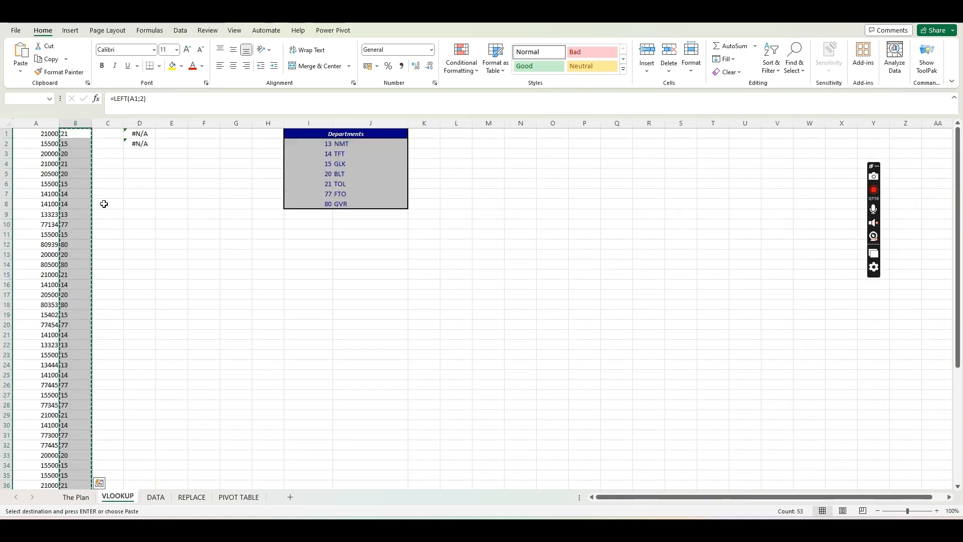
click(108, 133)
right_click(108, 133)
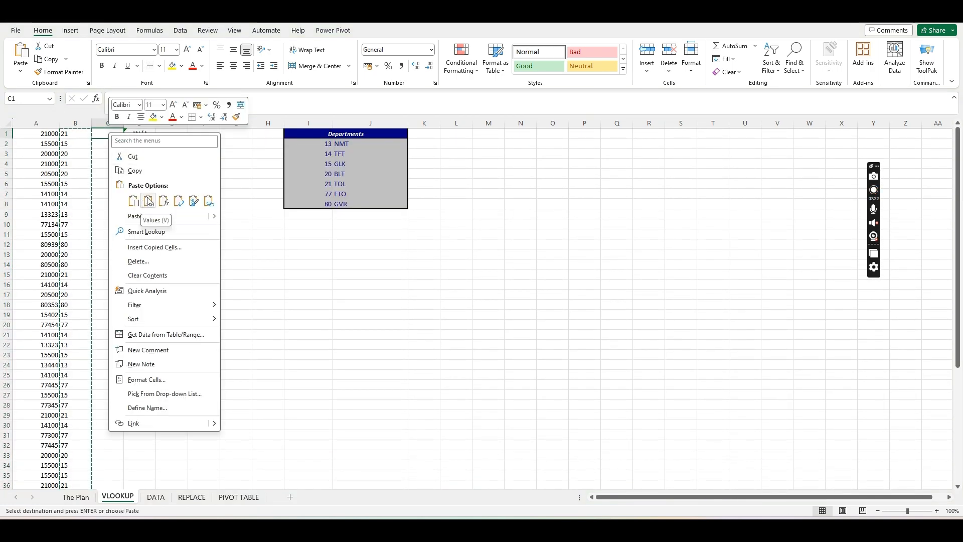
click(149, 201)
click(129, 174)
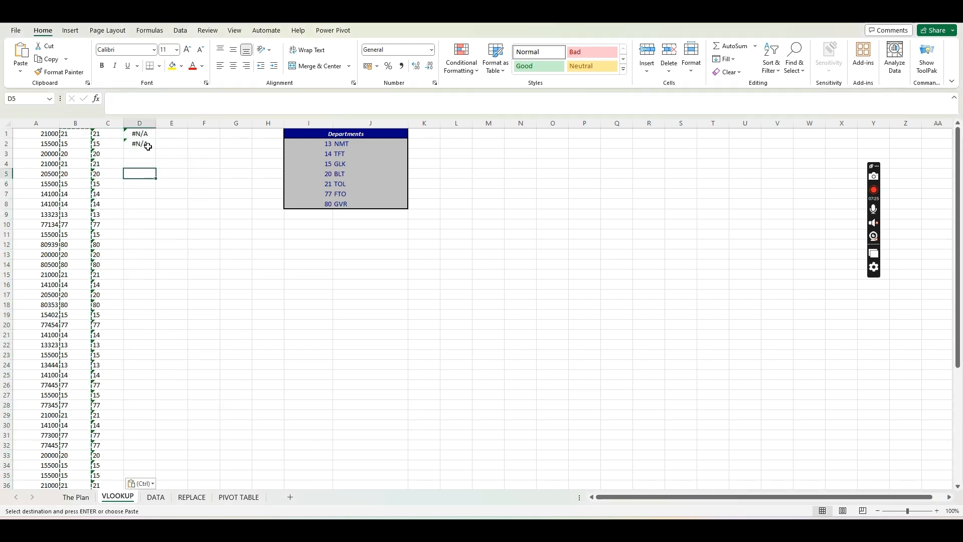
Step: Convert all the text-stored codes in column C, from C1 downward, to numbers
click(146, 133)
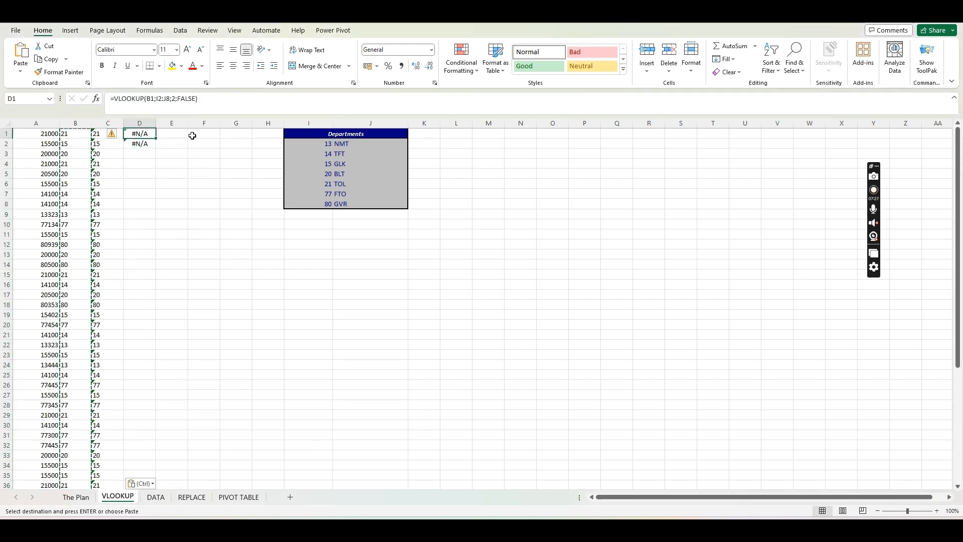
click(96, 134)
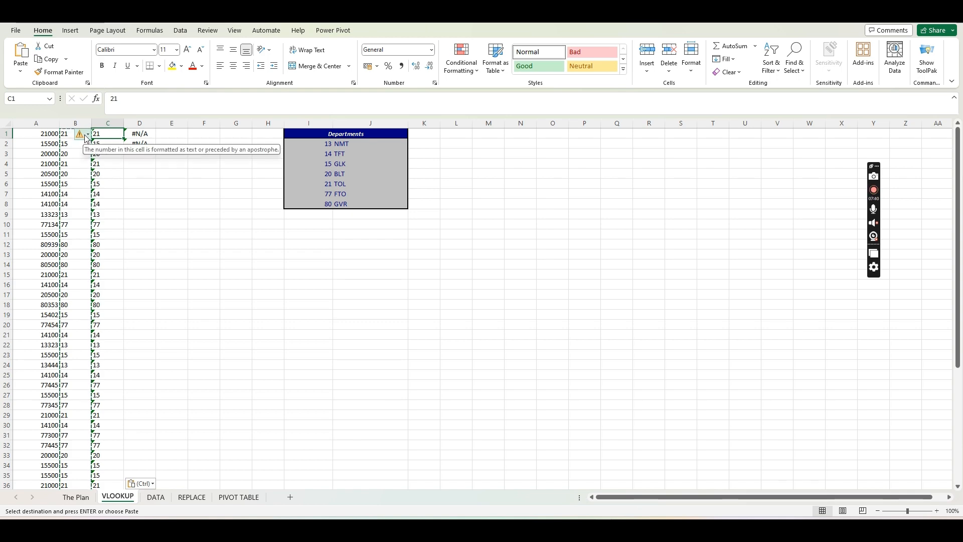
key(ctrl+shift+Down)
scroll(115, 133, up, 6)
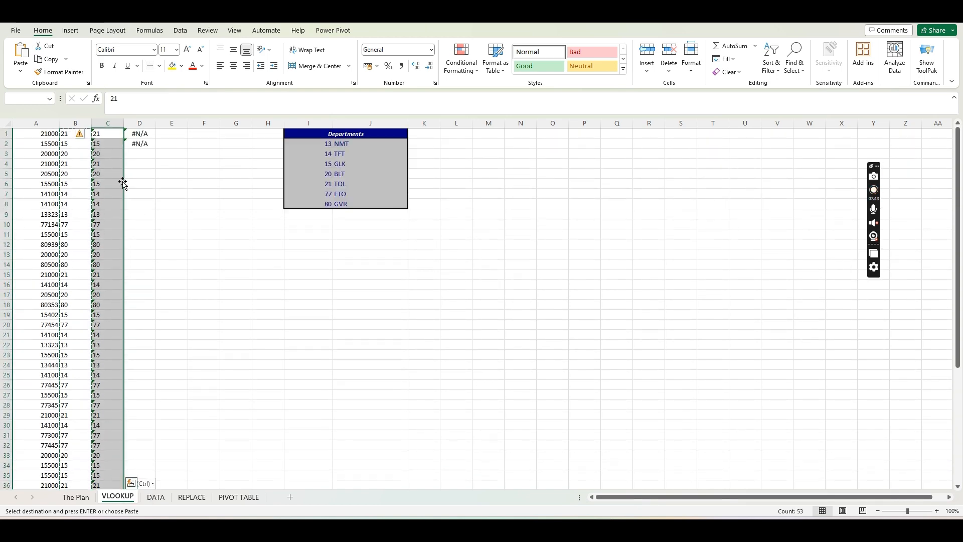
click(84, 136)
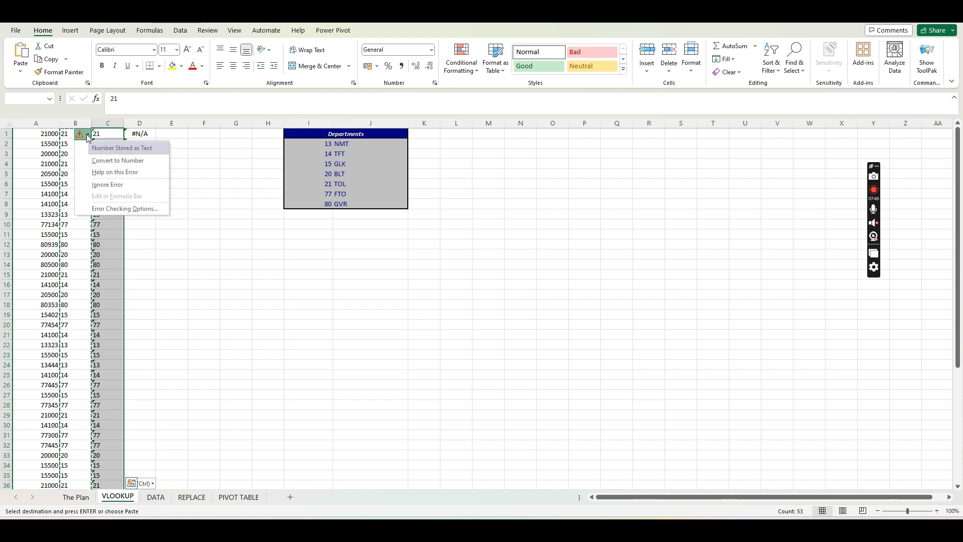
click(126, 160)
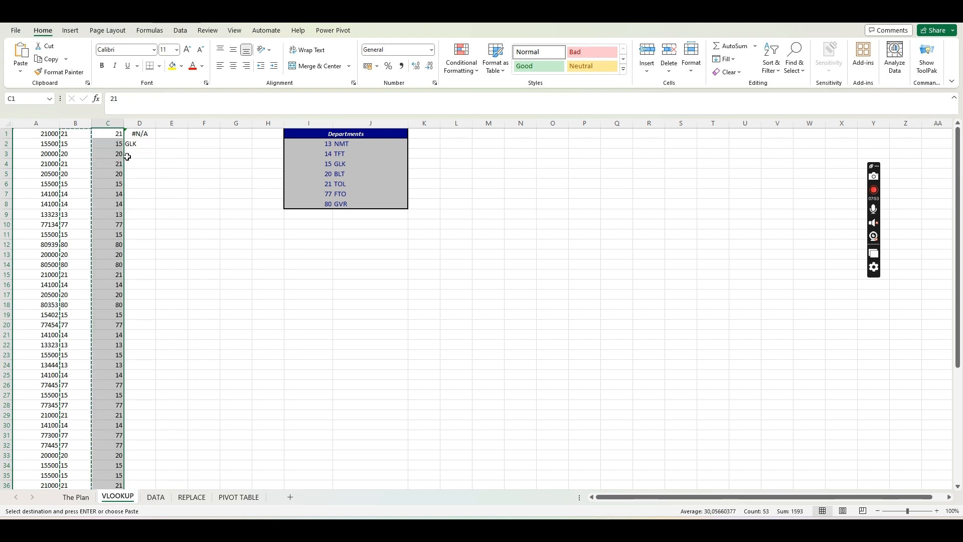
Step: Change the lookup value of the VLOOKUP formula in D1 to C1
double_click(149, 134)
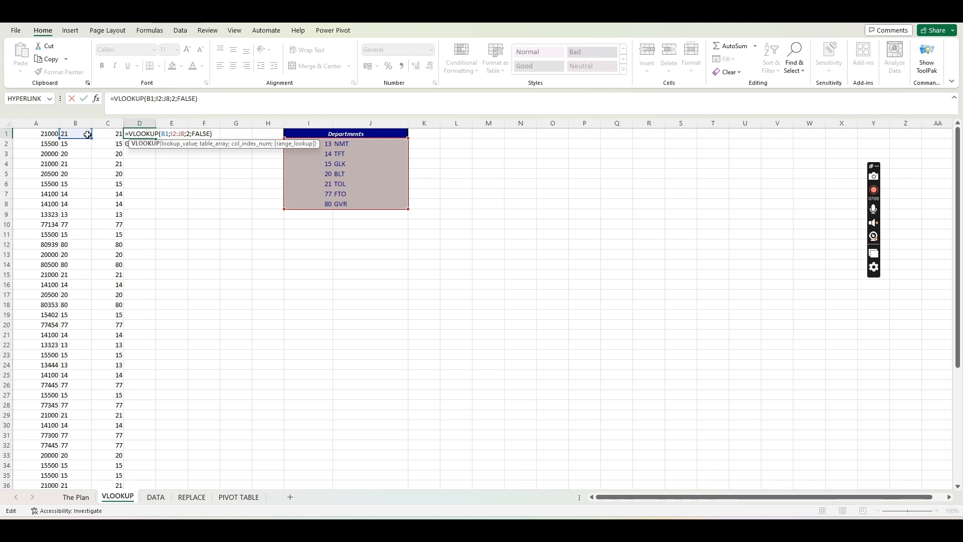
drag(93, 138, 100, 139)
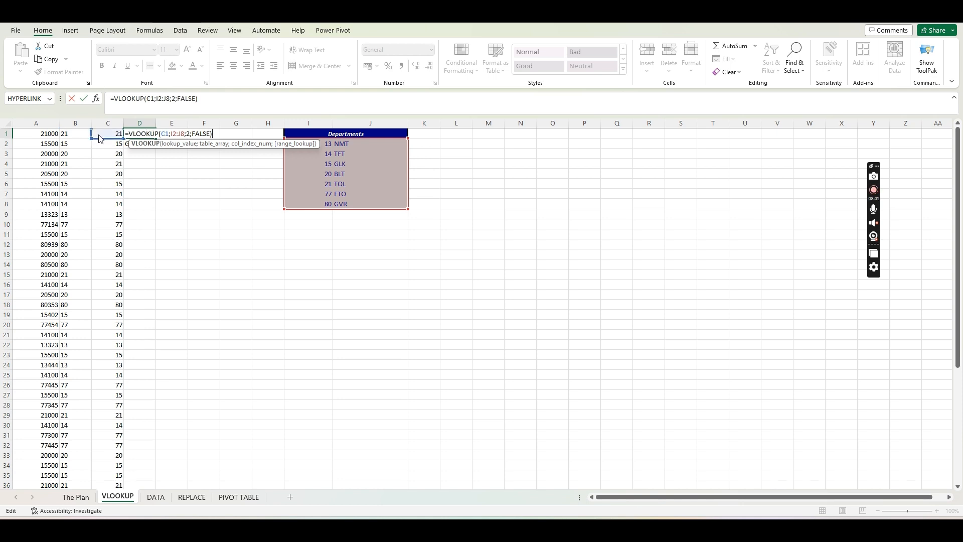
key(Return)
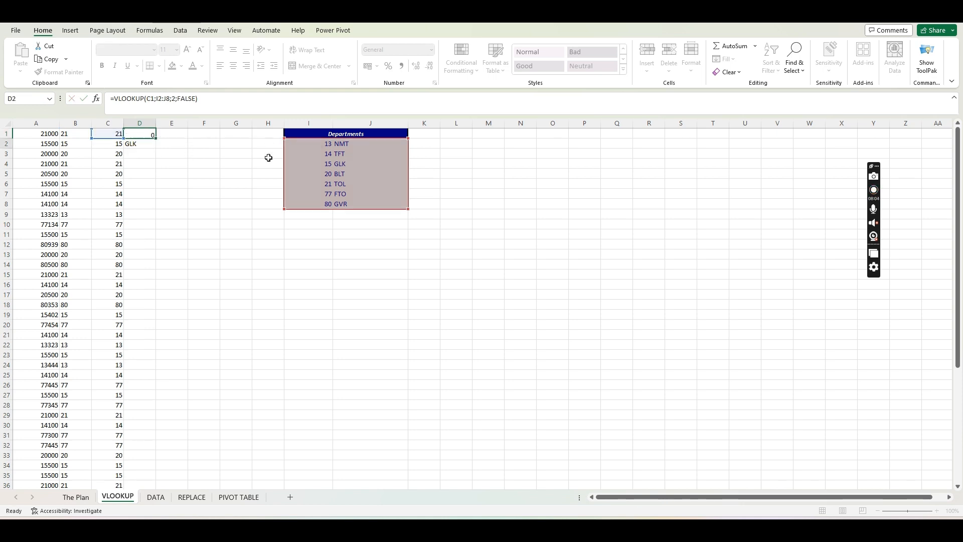
Step: Fill the VLOOKUP formula from D1 down to D23 and check the copied formula in D5
click(132, 133)
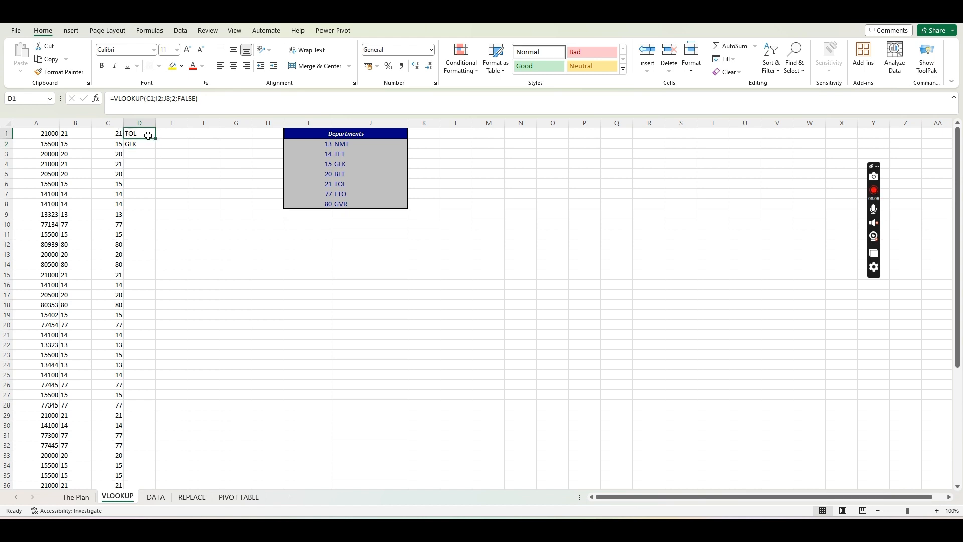
drag(154, 140, 169, 357)
click(142, 175)
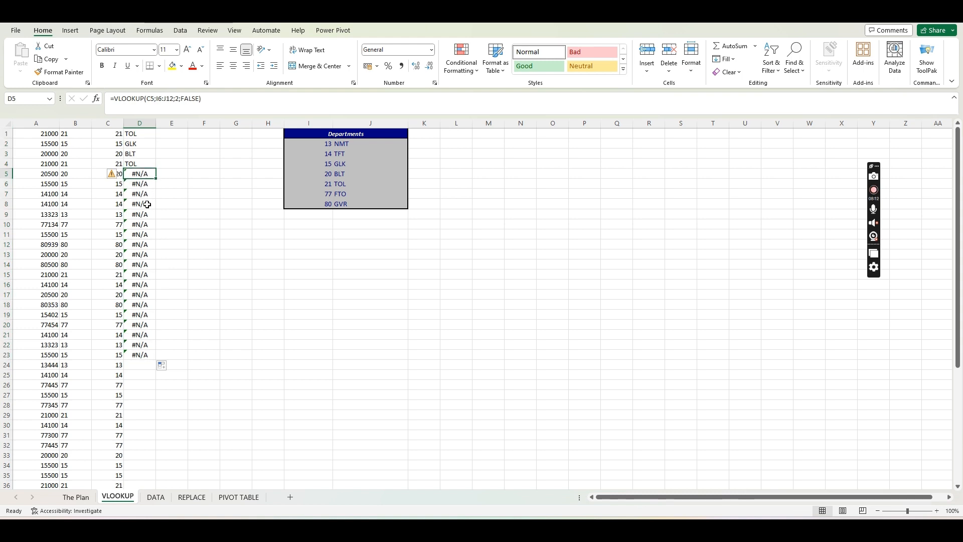
Step: Make the table range of the VLOOKUP formula in D1 absolute as $I$2:$J$8
double_click(144, 134)
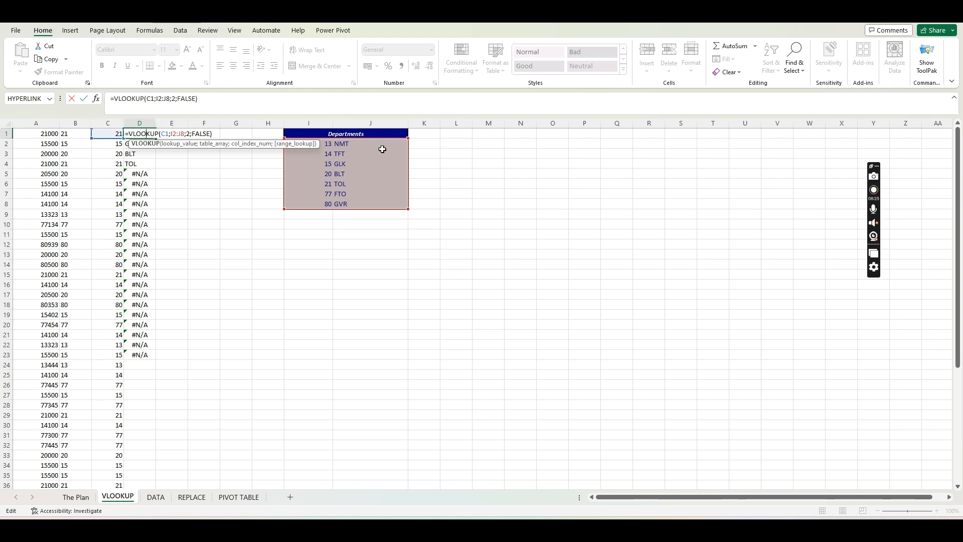
click(175, 135)
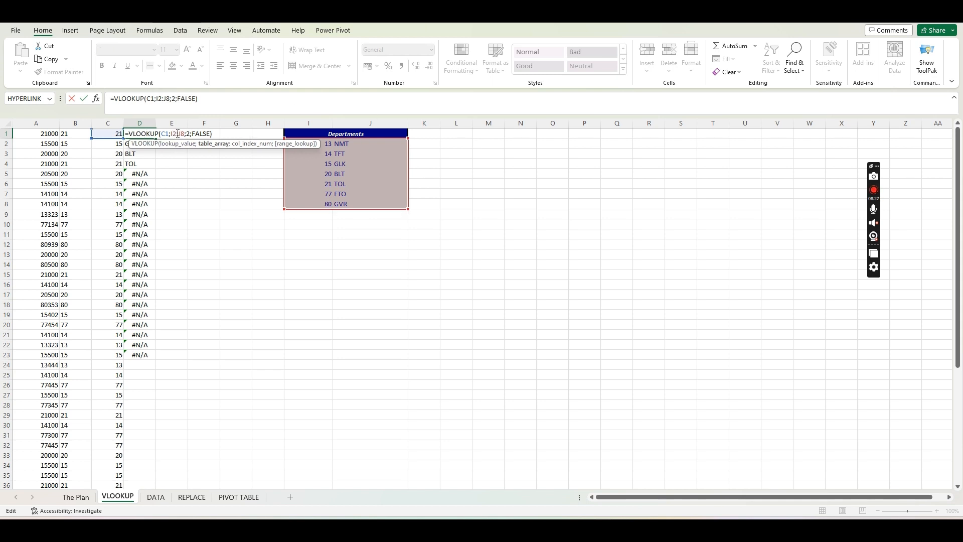
text($)
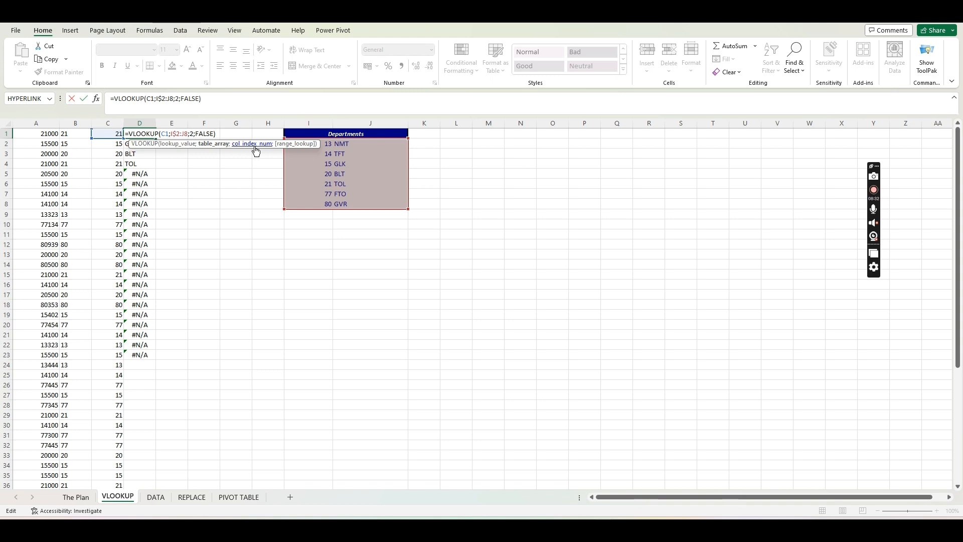
key(Left)
key(Left)
text($I)
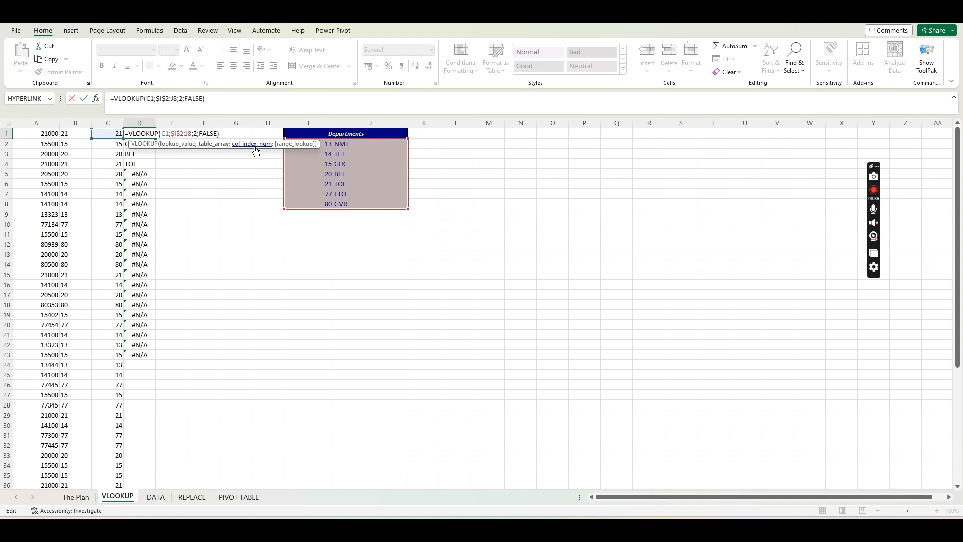
text($2:$J$)
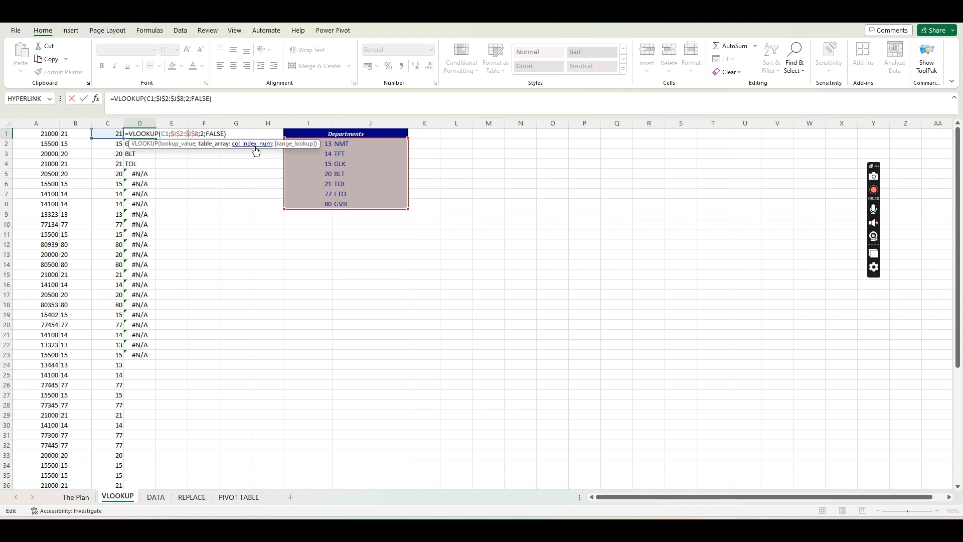
key(Return)
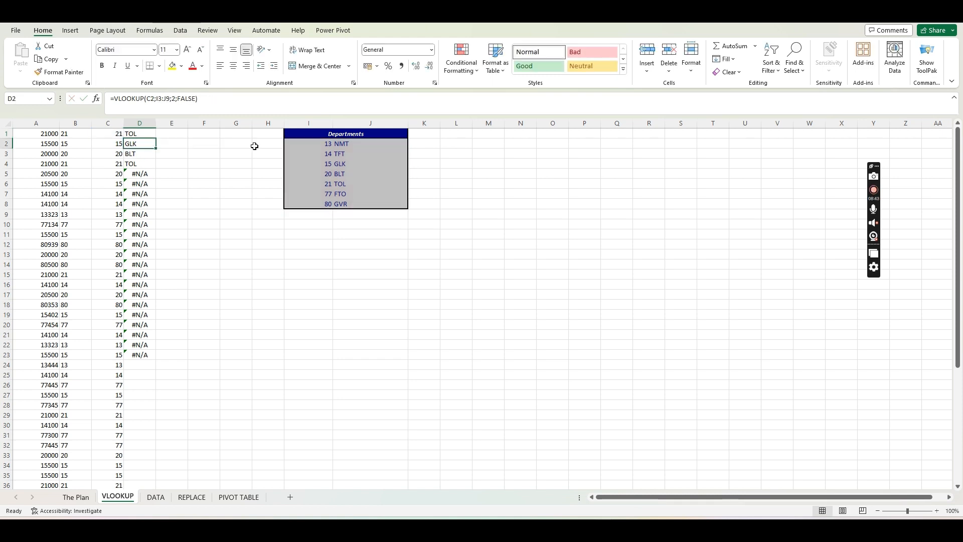
Step: Fill the VLOOKUP formula from D1 down to D53 and check the copied formulas in a few cells of column D
click(155, 138)
drag(157, 140, 182, 474)
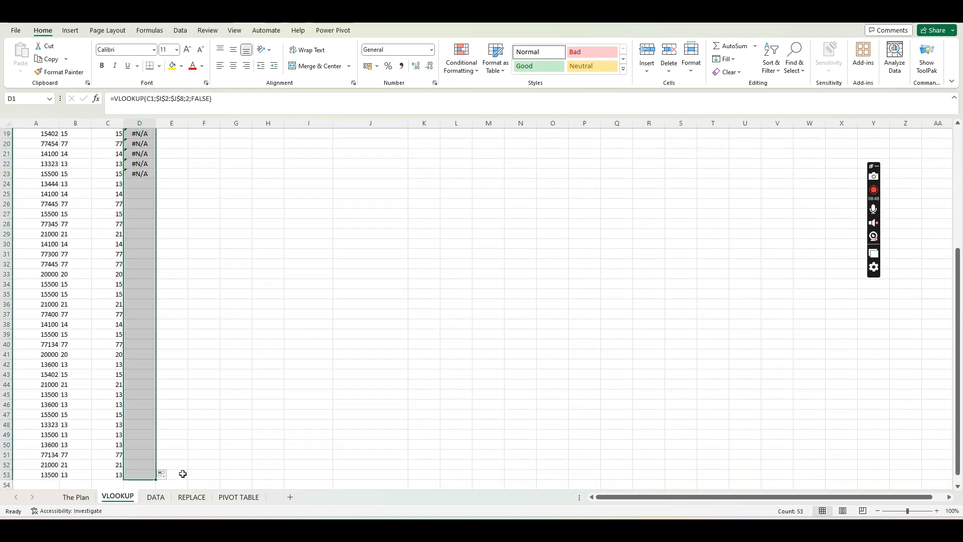
scroll(193, 305, up, 6)
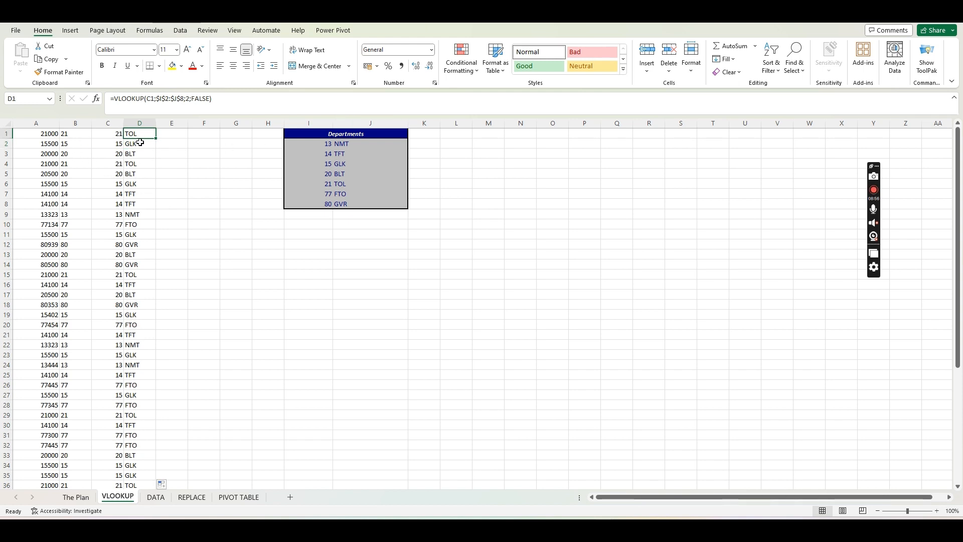
click(135, 245)
click(141, 135)
click(145, 152)
click(135, 145)
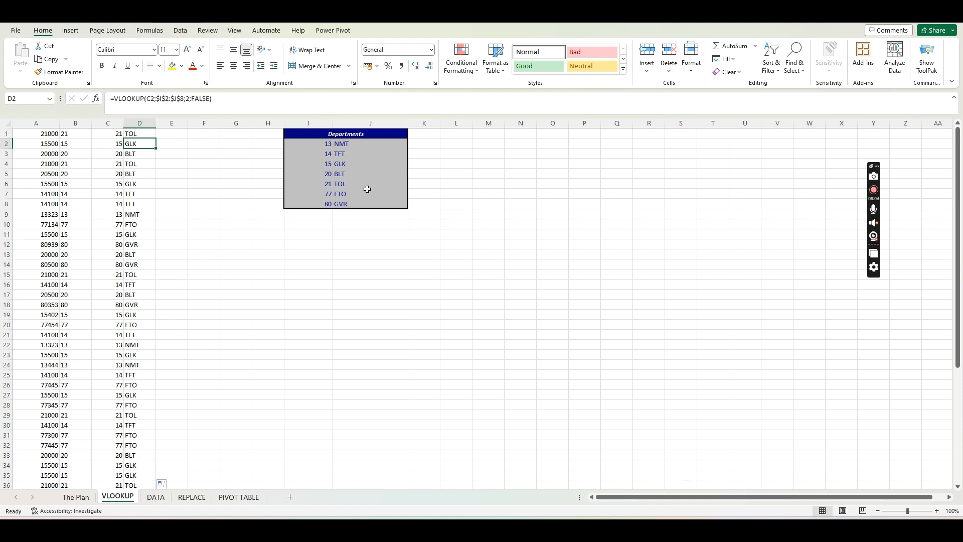
Step: Select all the VLOOKUP results from D1 down to D53 and copy them
click(141, 135)
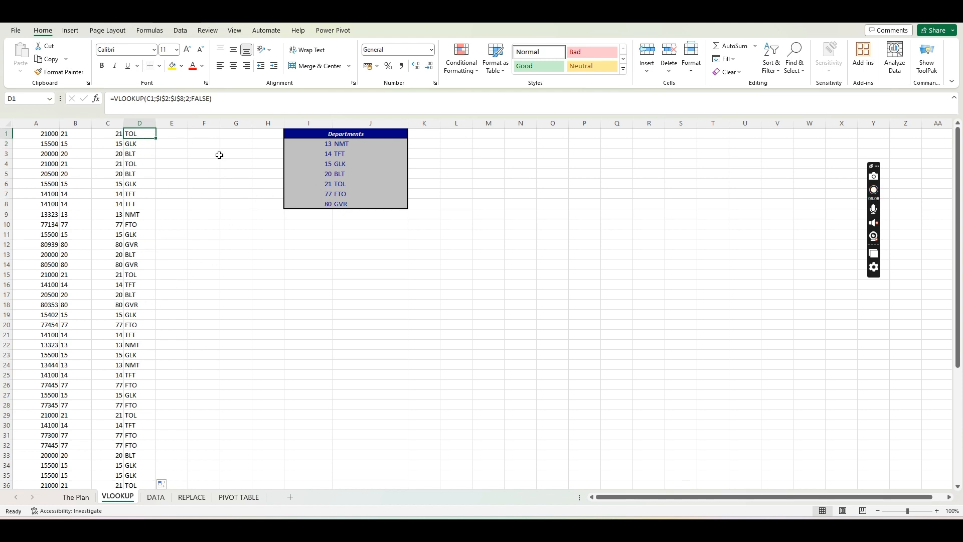
key(ctrl+shift+Down)
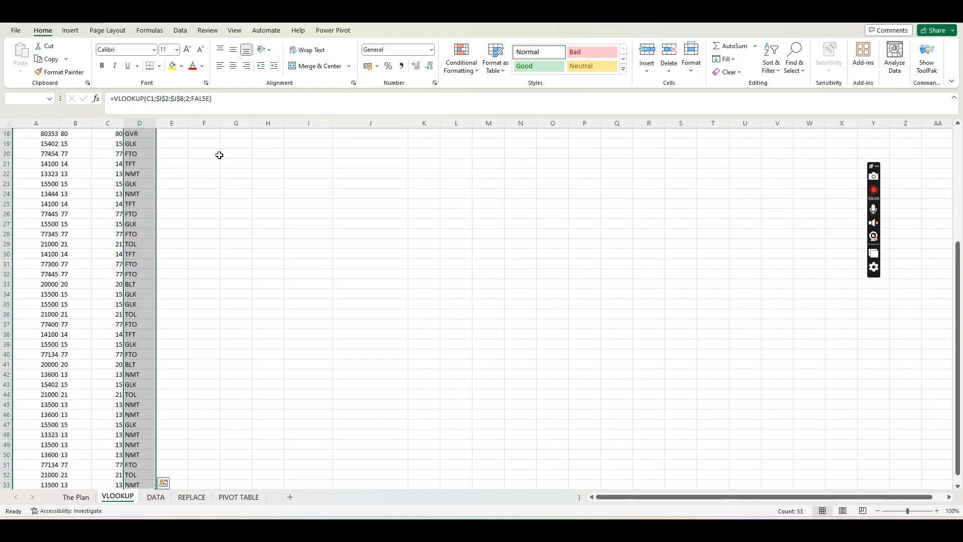
scroll(295, 281, up, 6)
key(ctrl+c)
Step: Add the header "Department names" in cell E1 of the DATA sheet
click(156, 497)
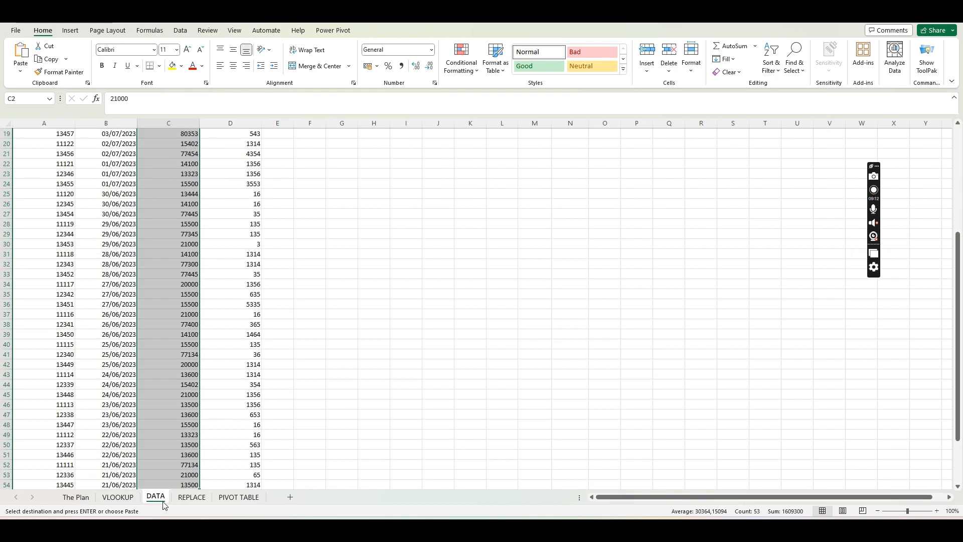
scroll(301, 185, up, 5)
click(282, 135)
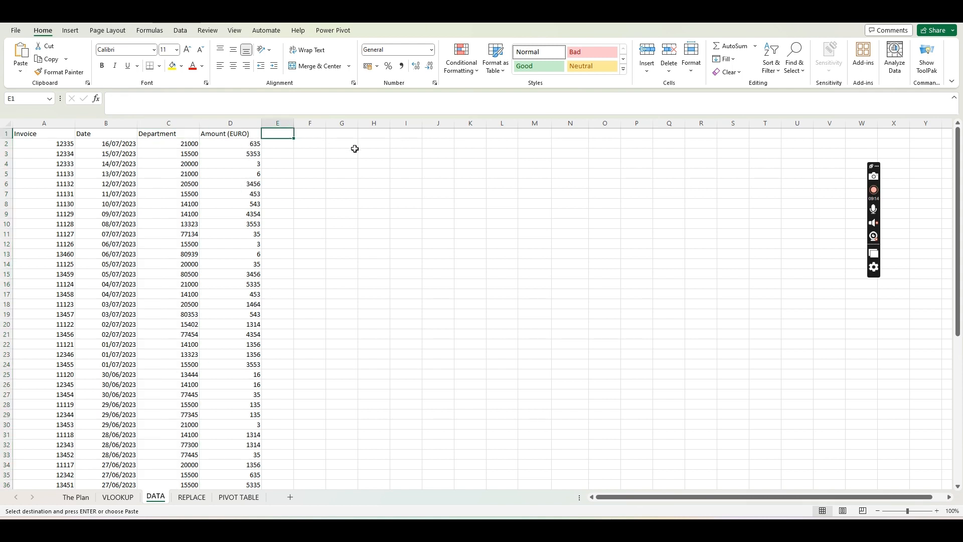
text(Depart)
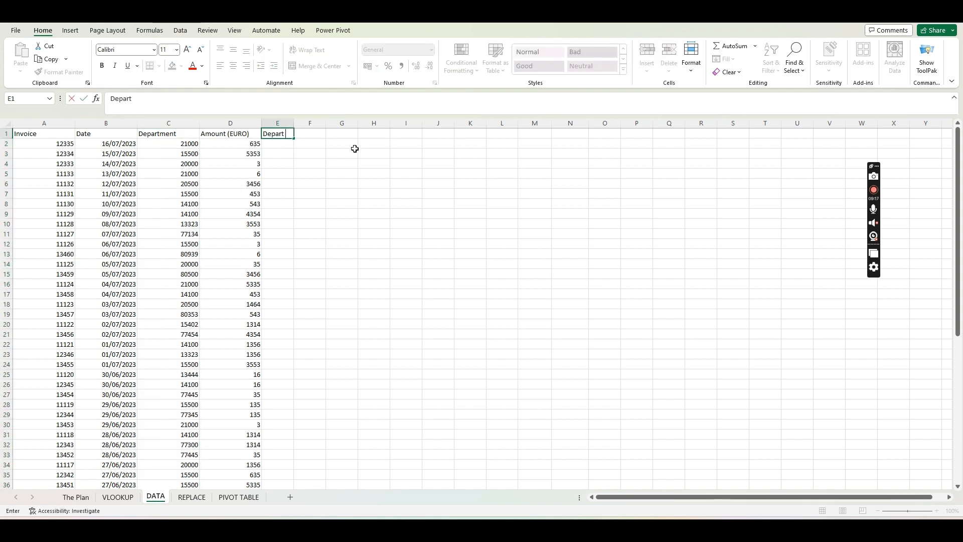
text(ment names)
key(Return)
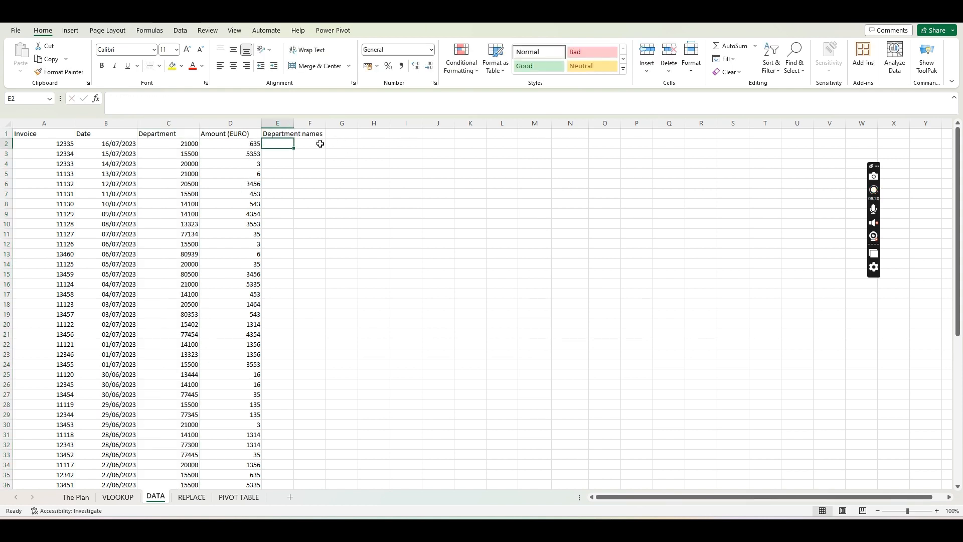
Step: Select columns A to E of the DATA sheet and set their column width to 15
double_click(297, 123)
key(ctrl+Home)
key(ctrl+a)
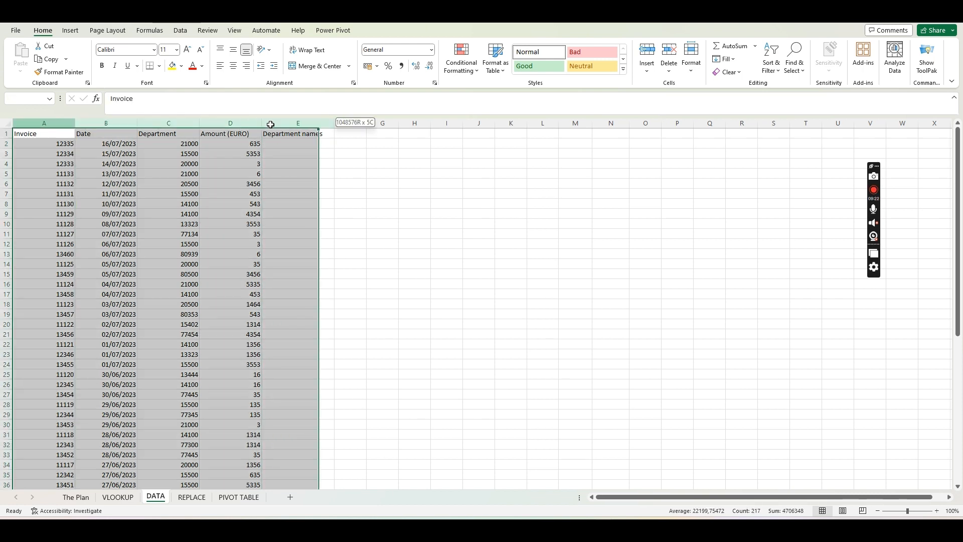
right_click(298, 122)
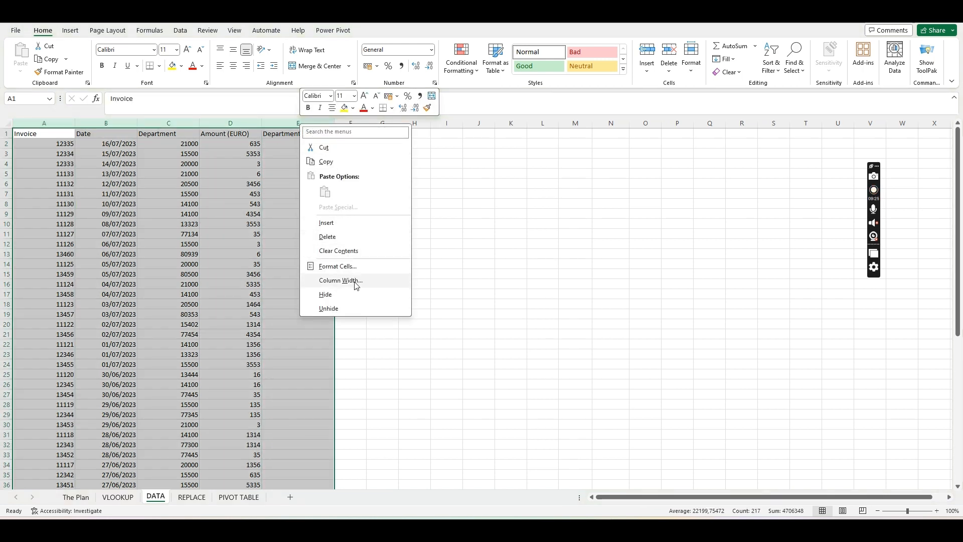
click(335, 280)
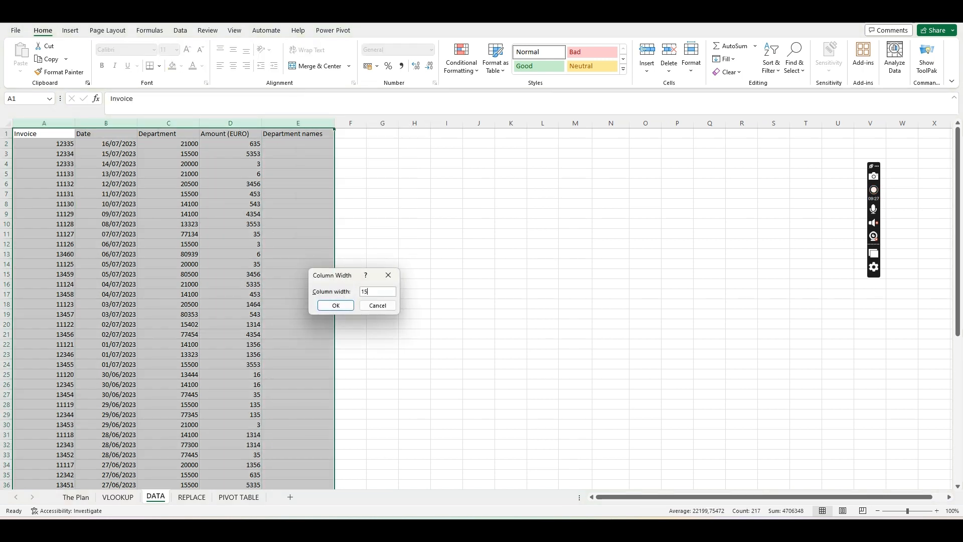
text(15)
key(Return)
Step: Increase the uniform width of columns A to E so that the Department names header fits
right_click(255, 124)
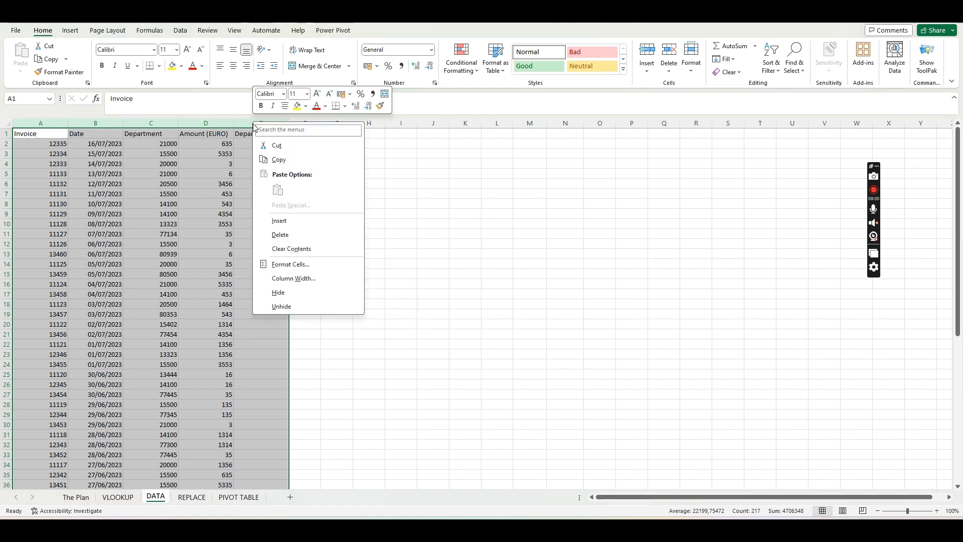
click(301, 279)
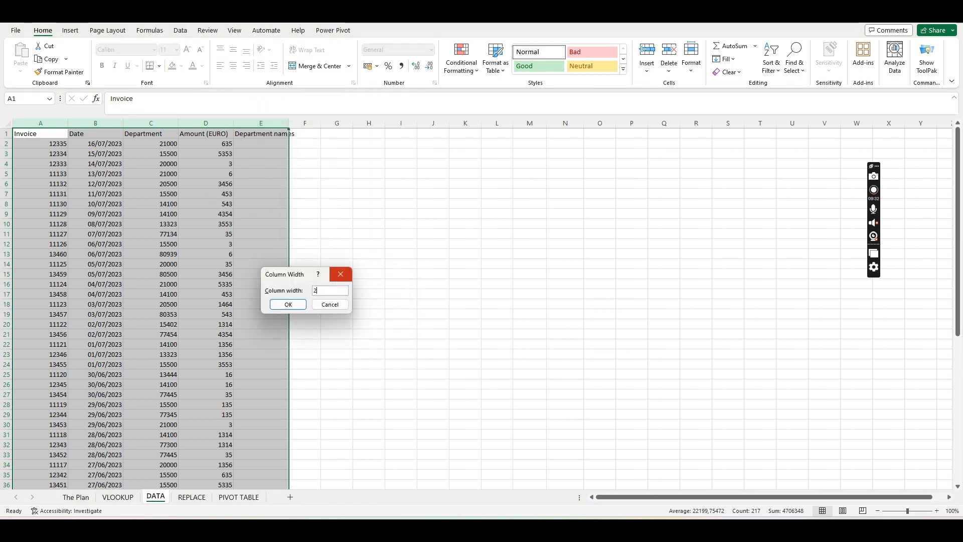
key(Return)
click(432, 213)
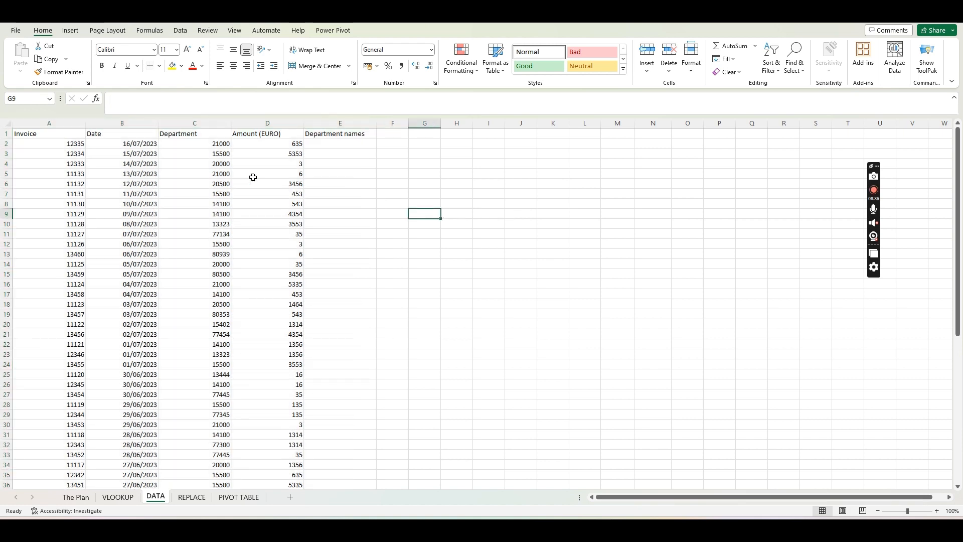
click(344, 144)
right_click(344, 143)
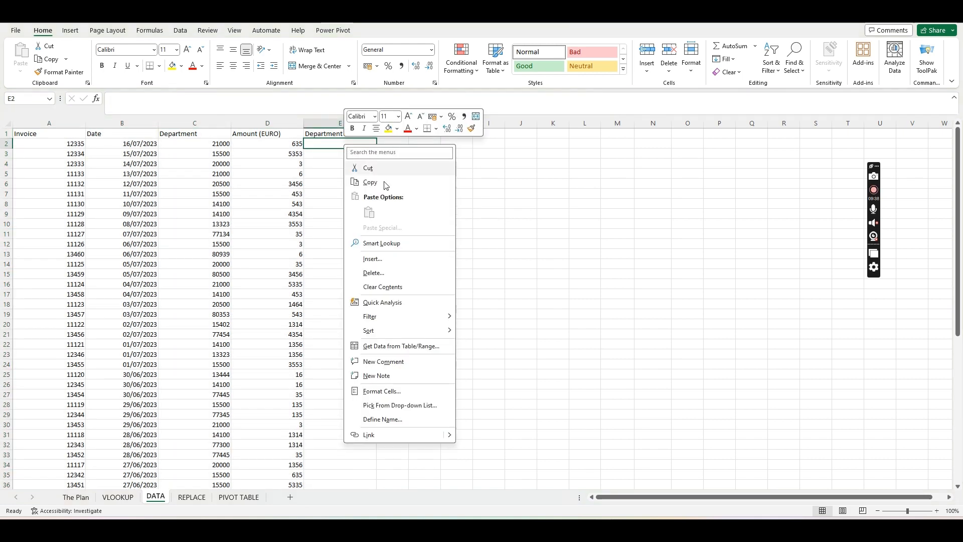
key(Escape)
Step: Copy D1:D53 from the VLOOKUP sheet, paste it as values from E2 downward on the DATA sheet, and right-align the pasted names
click(118, 497)
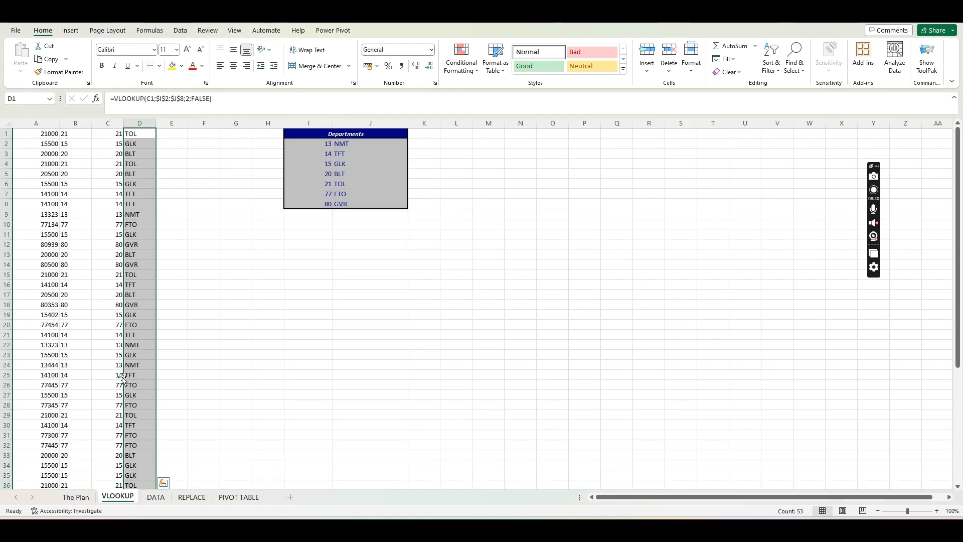
key(ctrl+c)
click(156, 496)
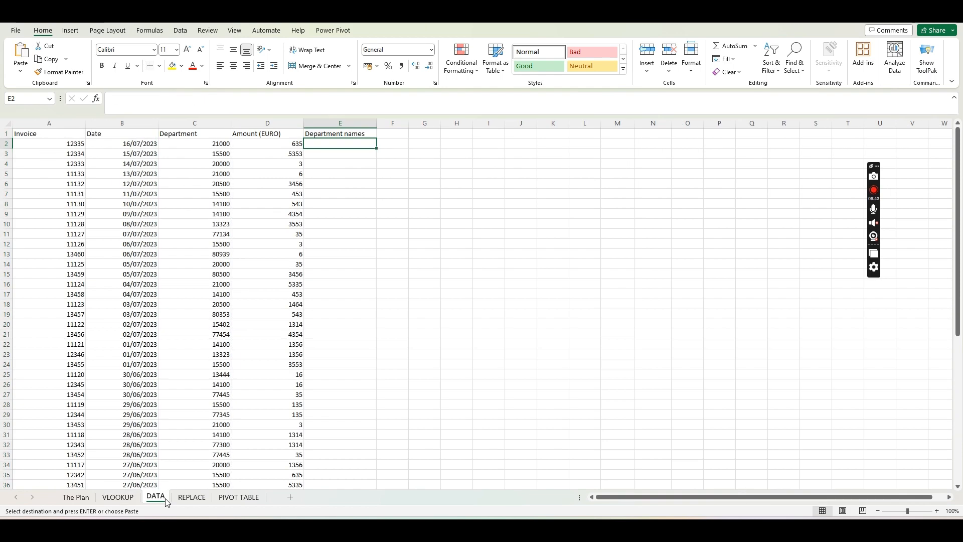
right_click(340, 144)
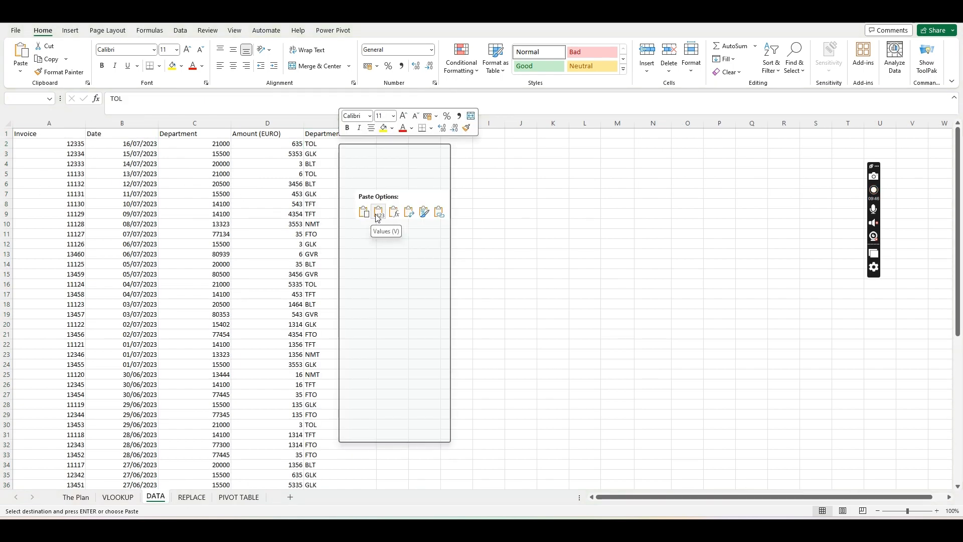
click(378, 212)
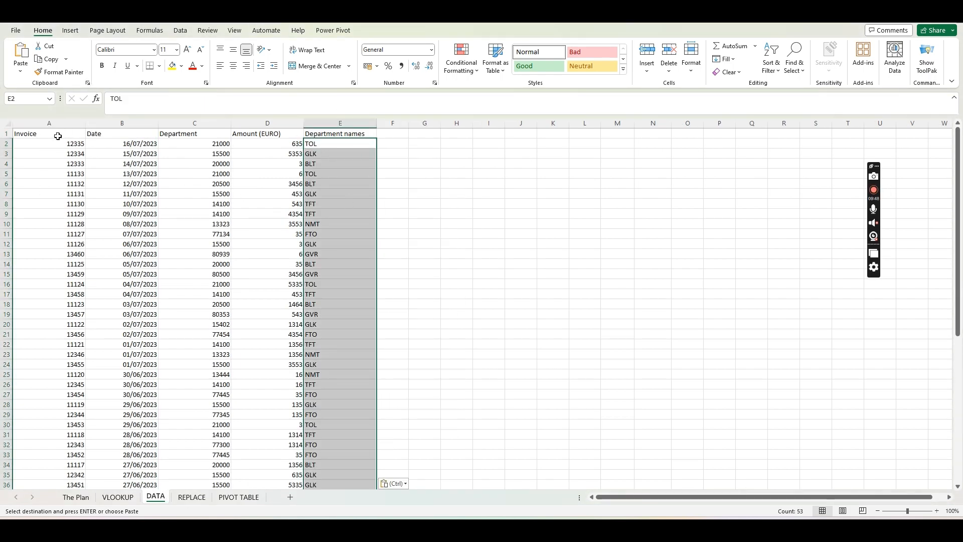
click(246, 67)
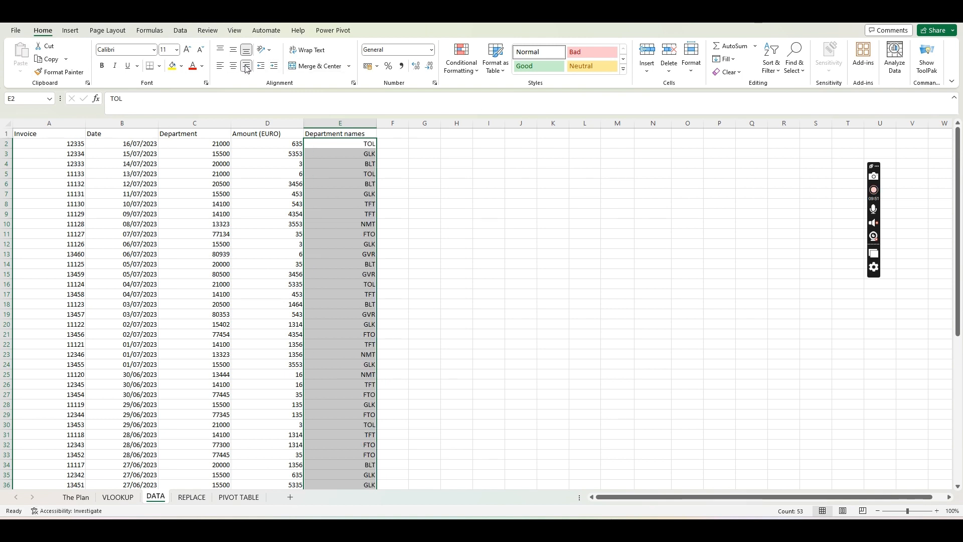
click(490, 229)
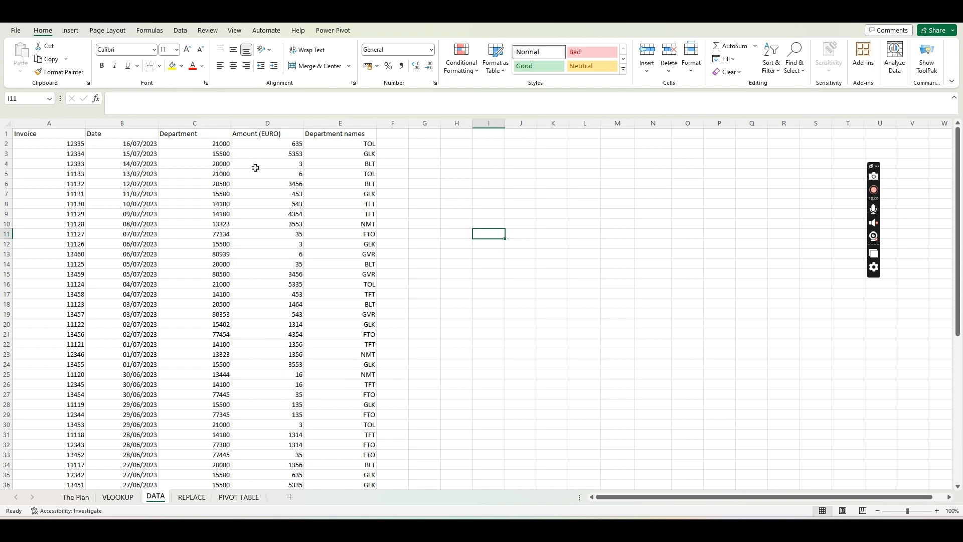
Step: Find all cells containing BLT on the DATA sheet, step through several matches, and close the search
click(794, 59)
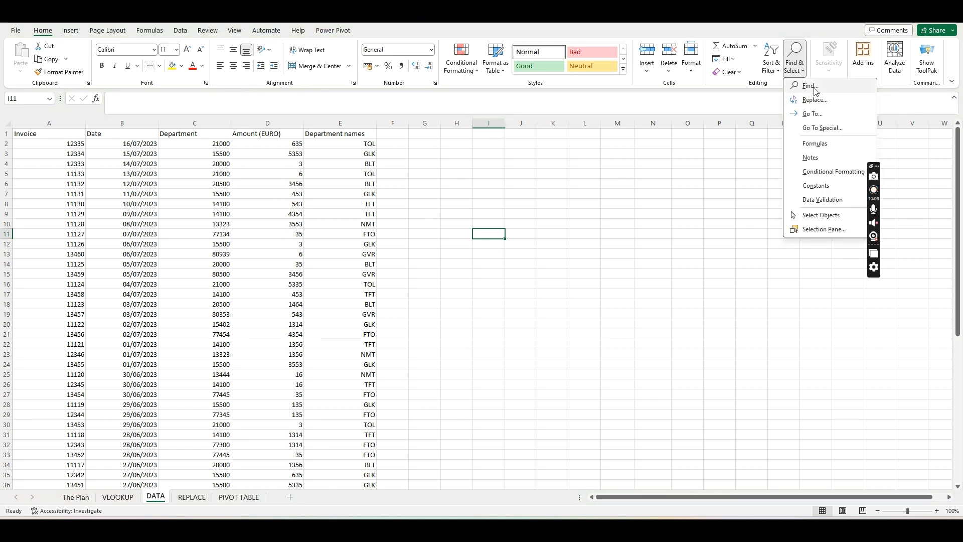
click(808, 86)
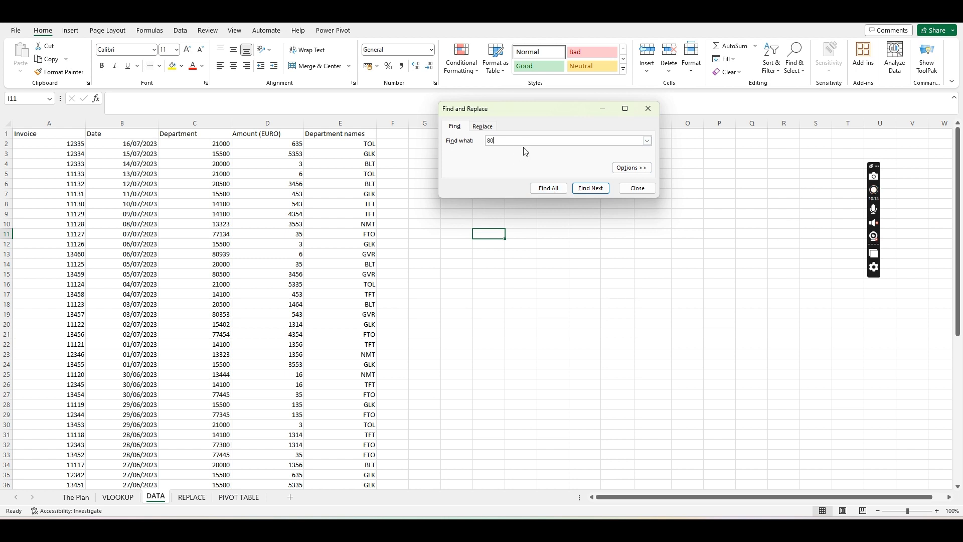
text(BLT)
click(548, 188)
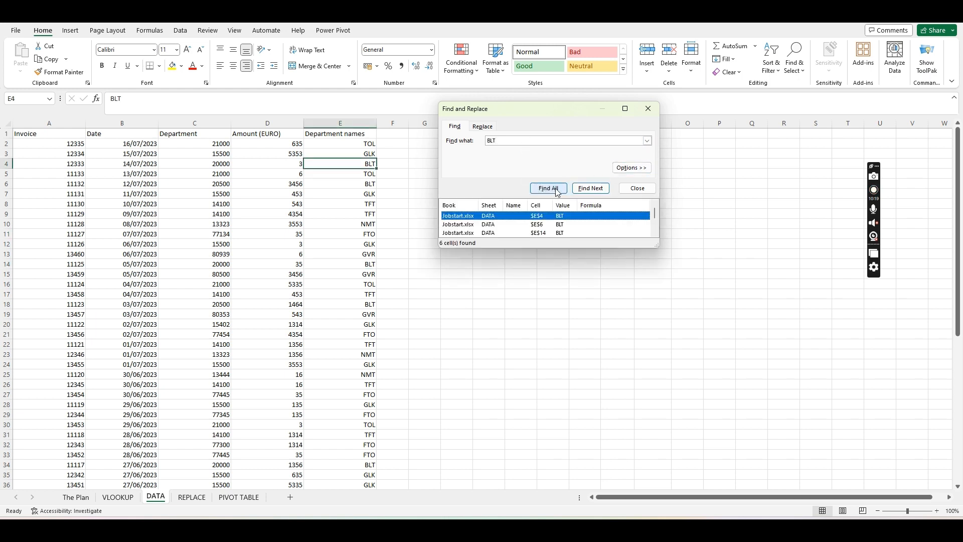
scroll(504, 220, down, 2)
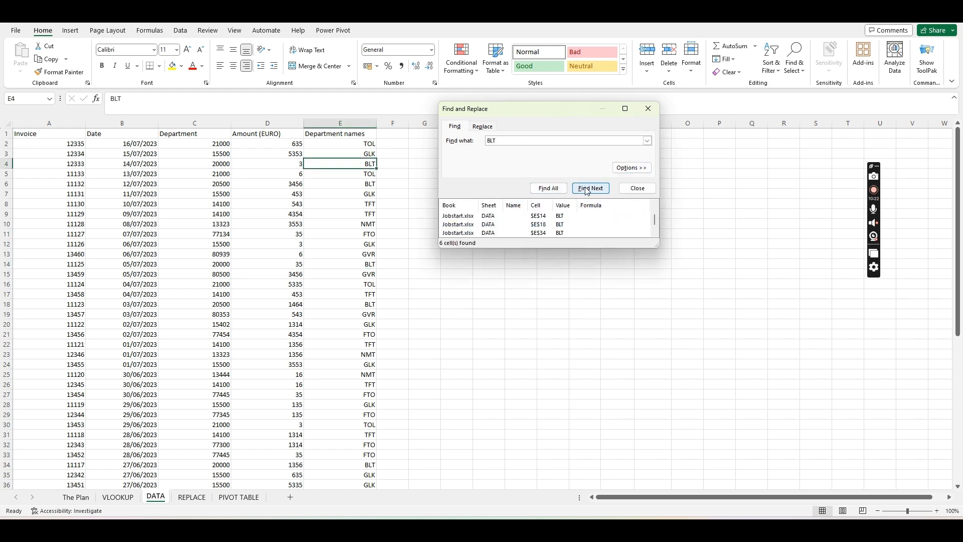
click(590, 188)
click(590, 189)
click(590, 188)
click(648, 109)
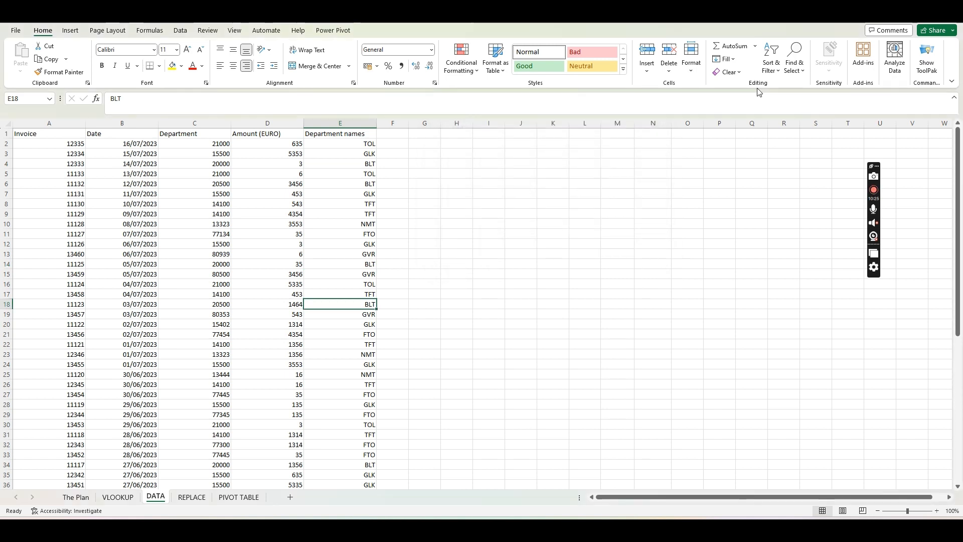
Step: Replace every 21000 with AAA in the Department column of the DATA sheet
click(246, 147)
click(188, 147)
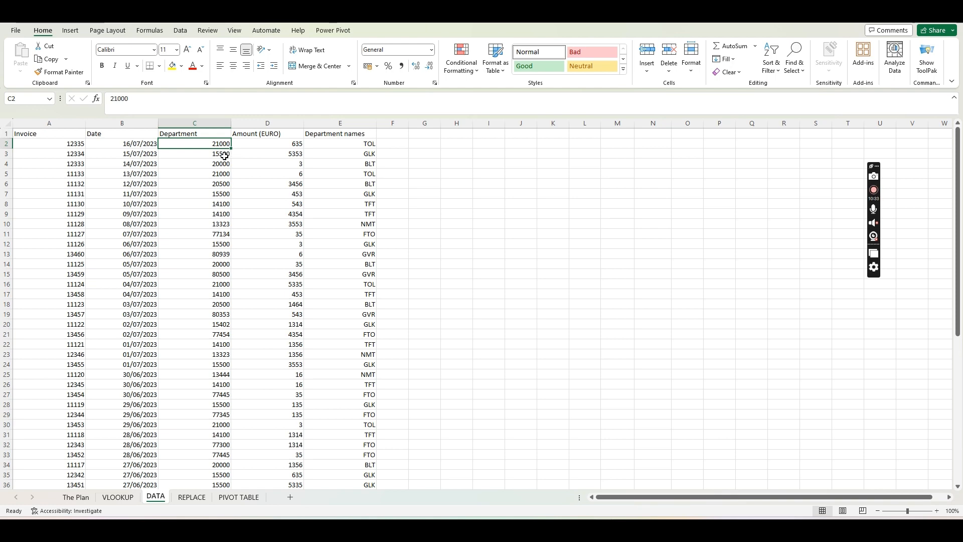
key(ctrl+shift+Down)
scroll(214, 155, up, 6)
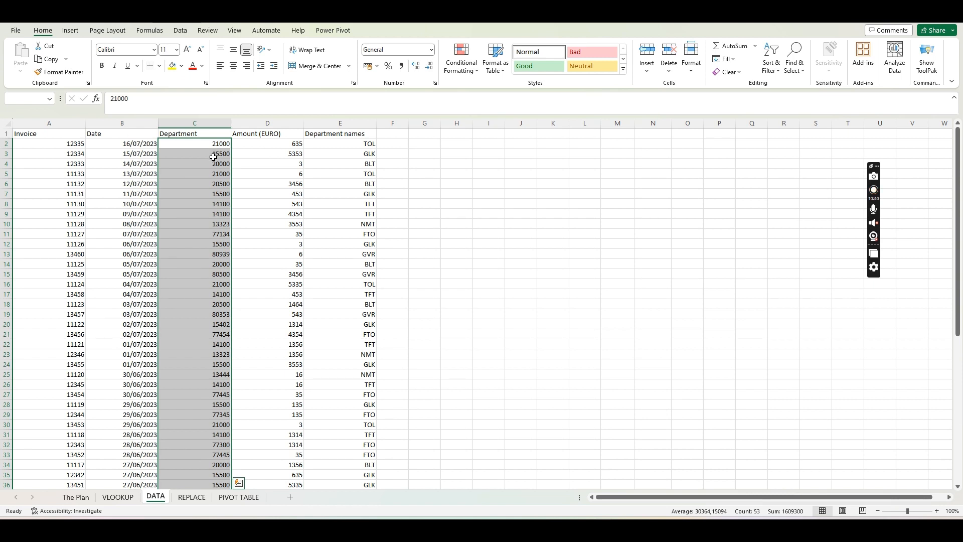
click(794, 61)
click(830, 100)
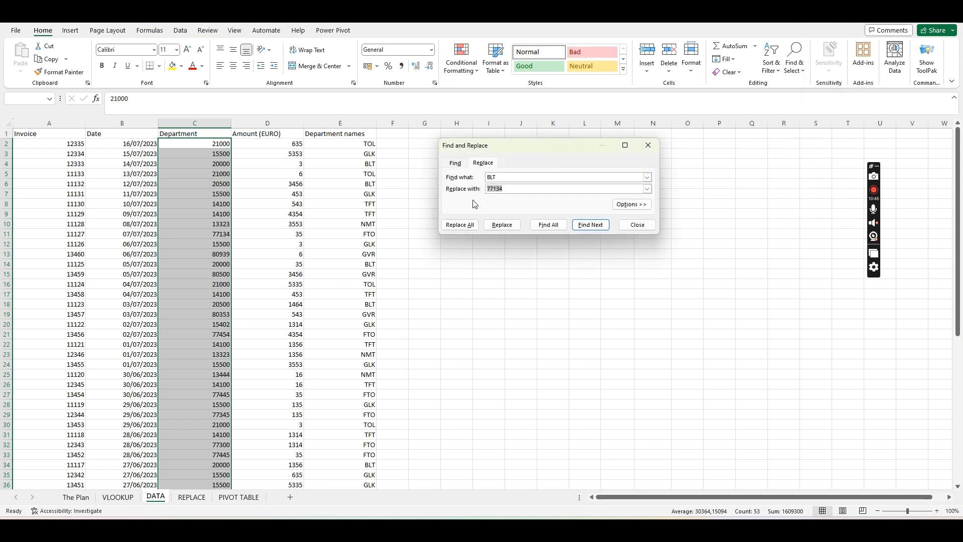
key(Delete)
text(21000)
click(531, 189)
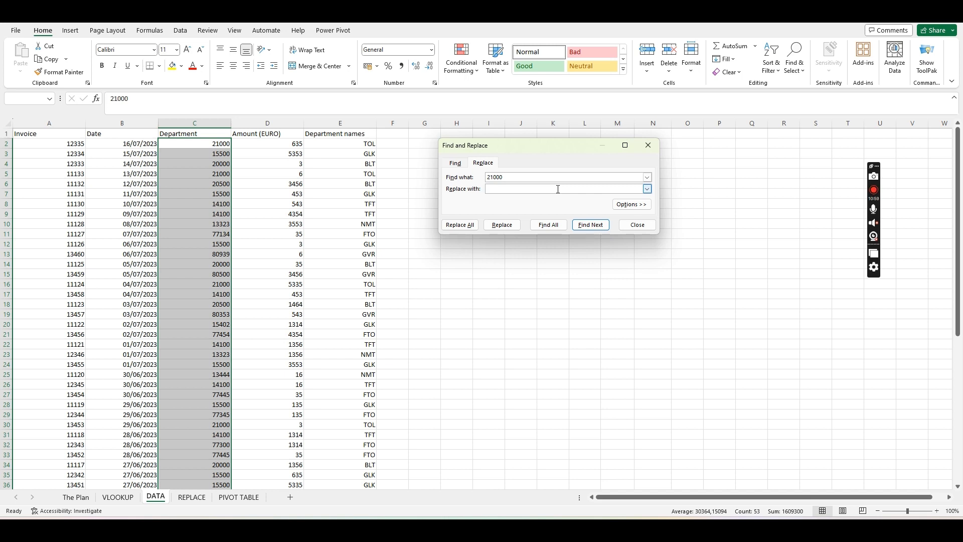
click(460, 224)
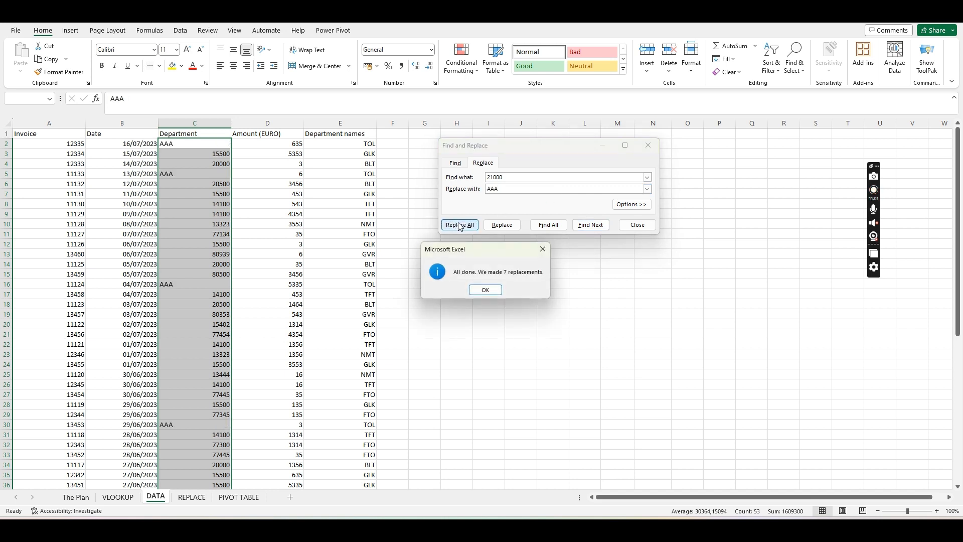
click(500, 291)
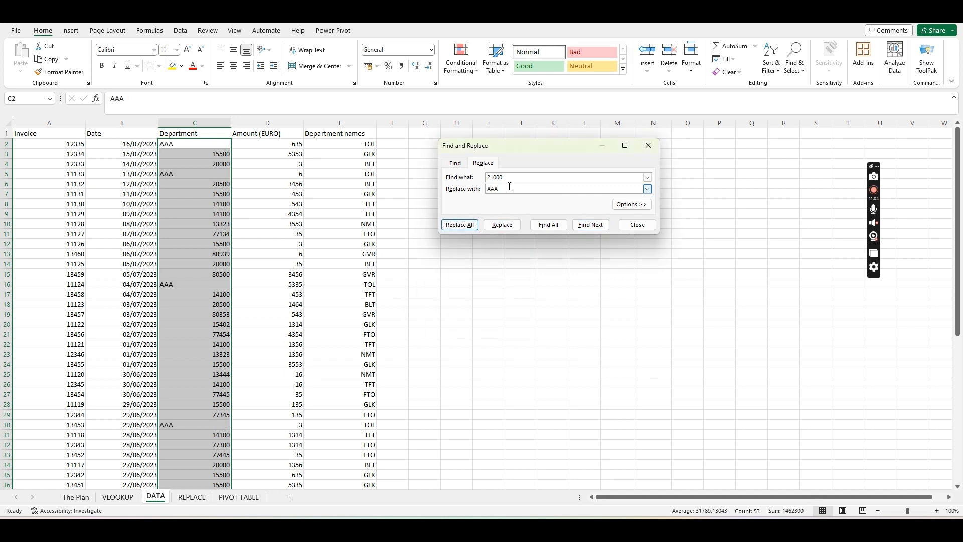
Step: Replace every AAA in the Department column with 21000 and close Find and Replace
drag(509, 187, 476, 190)
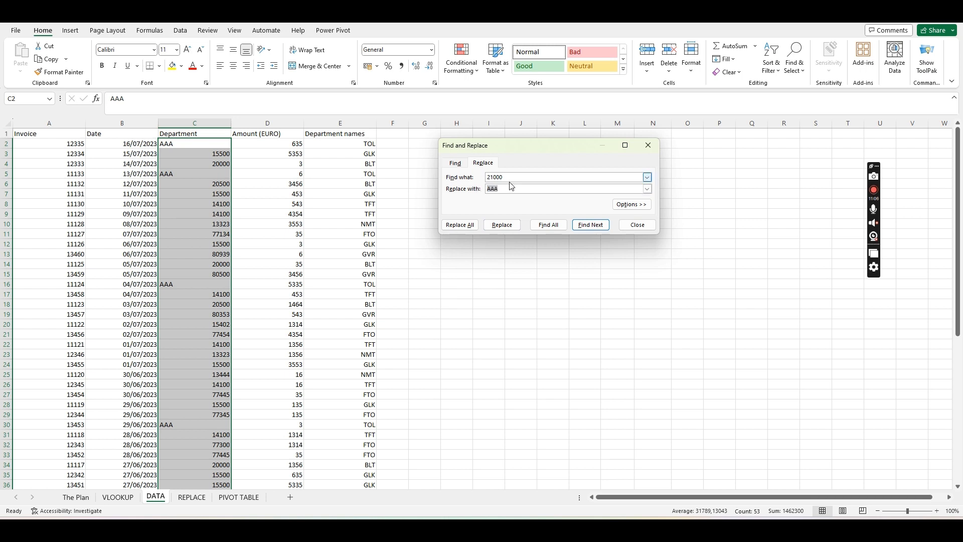
key(ctrl+x)
double_click(502, 177)
key(ctrl+v)
click(459, 224)
click(483, 289)
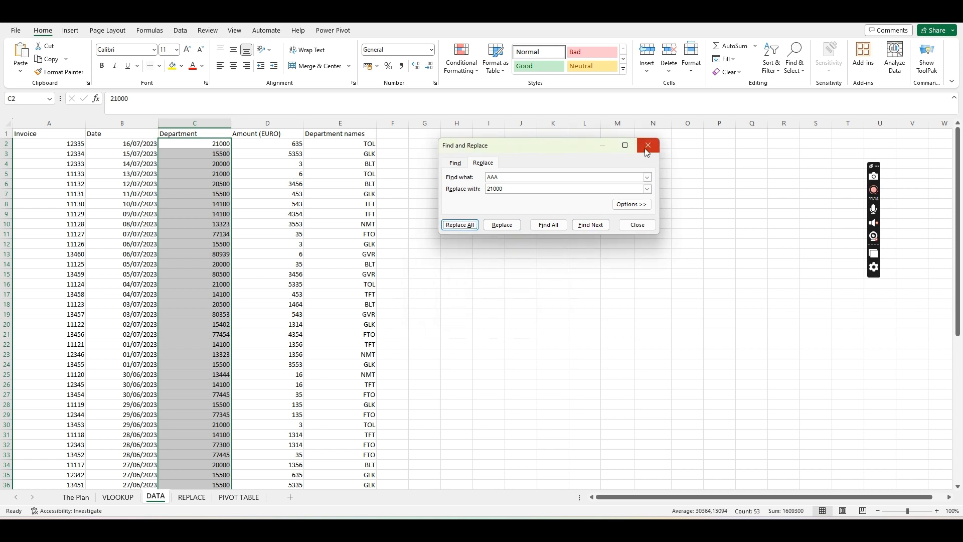
click(647, 145)
click(267, 244)
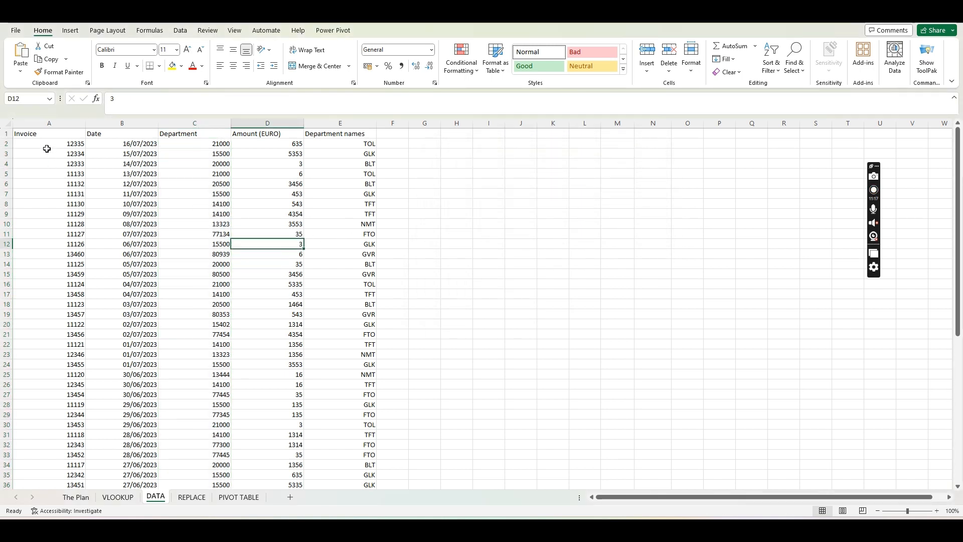
Step: Convert A1:E54 of the DATA sheet into a table with headers and preview other table styles without changing the default
click(43, 133)
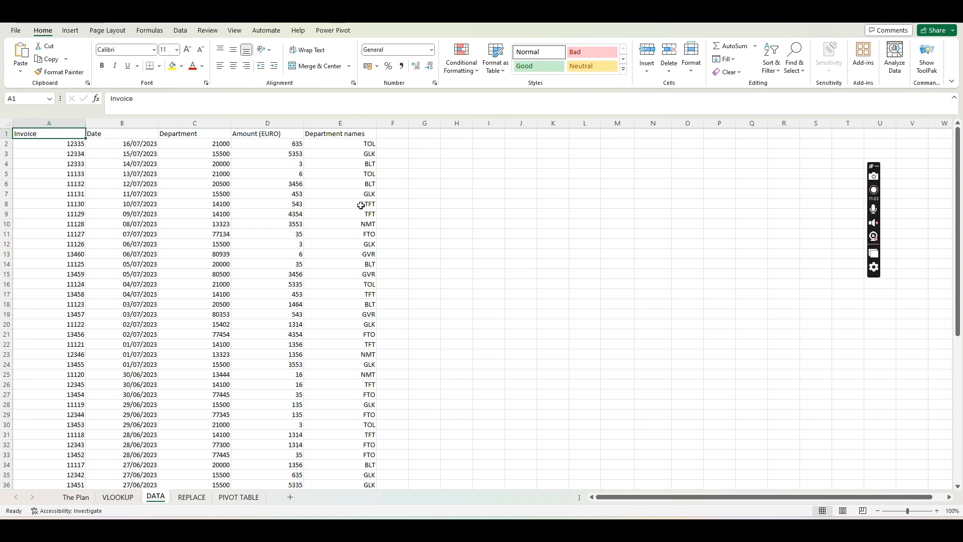
key(ctrl+shift+Right)
key(ctrl+shift+Down)
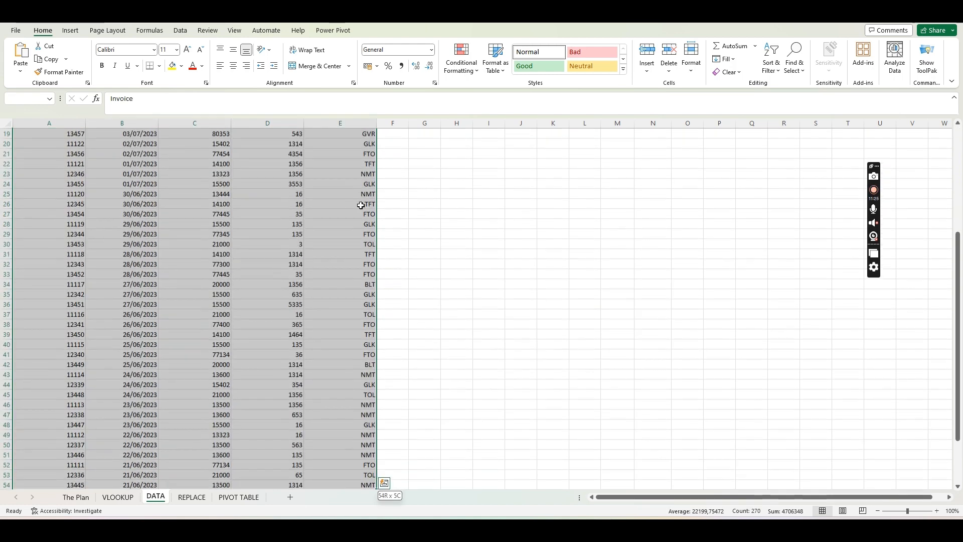
scroll(397, 279, down, 6)
scroll(397, 279, up, 12)
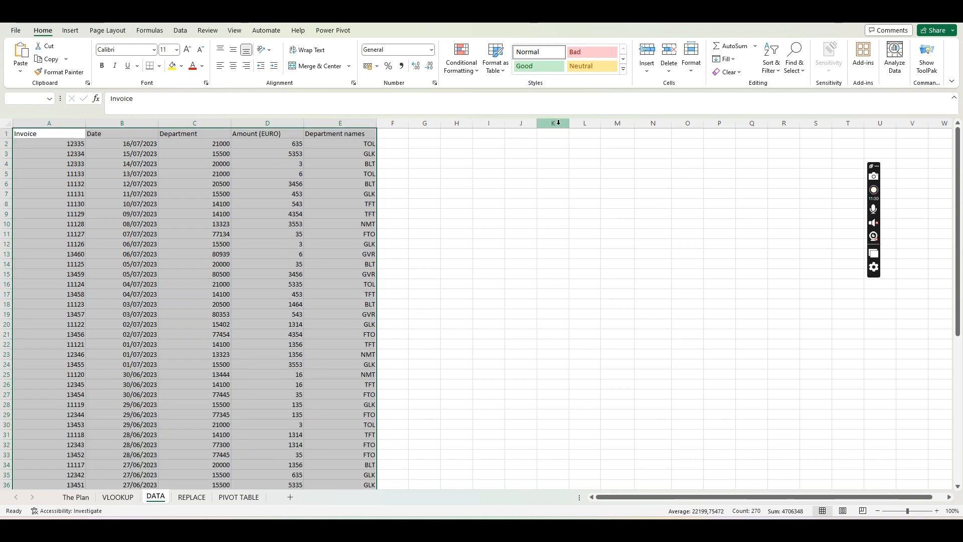
click(70, 31)
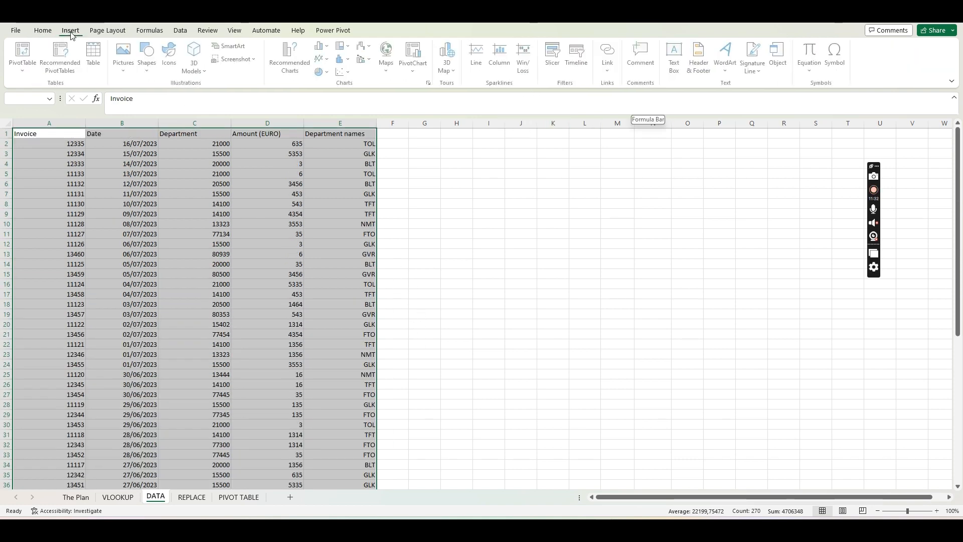
click(96, 69)
click(534, 159)
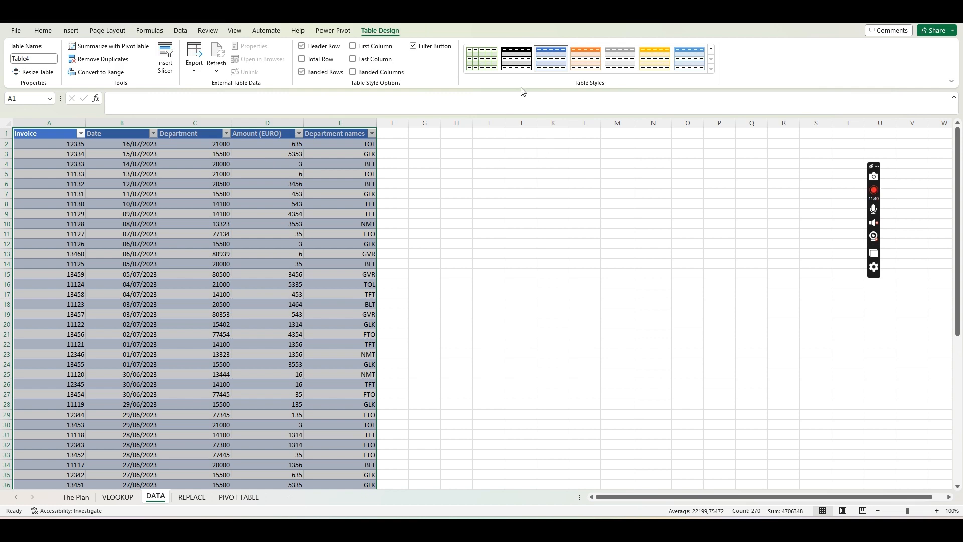
click(711, 68)
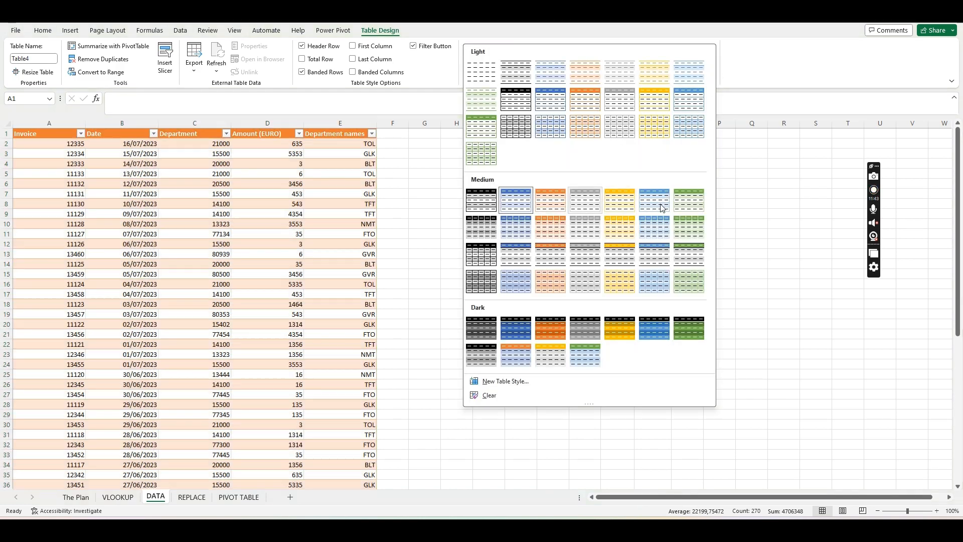
click(780, 295)
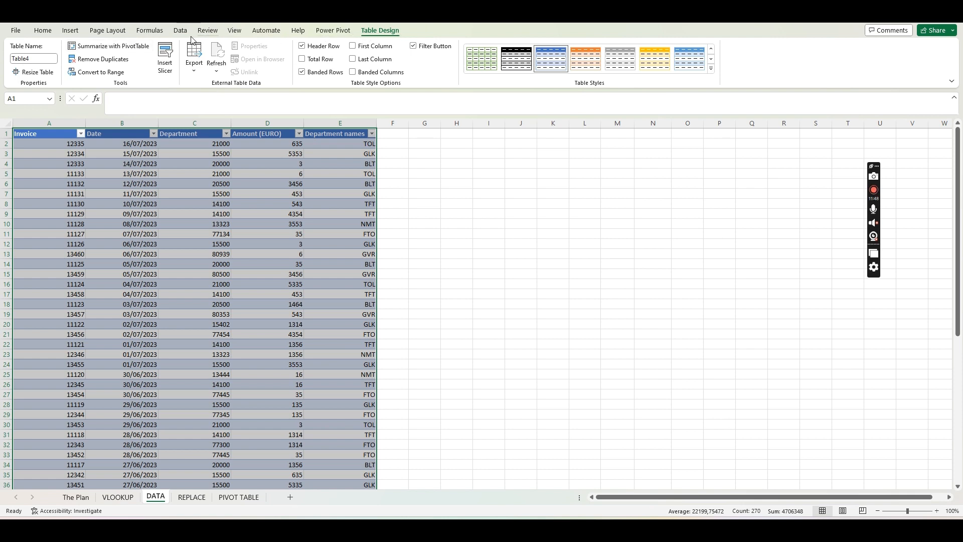
Step: Convert the table back to a normal range and apply the Normal cell style to it
click(113, 75)
click(454, 288)
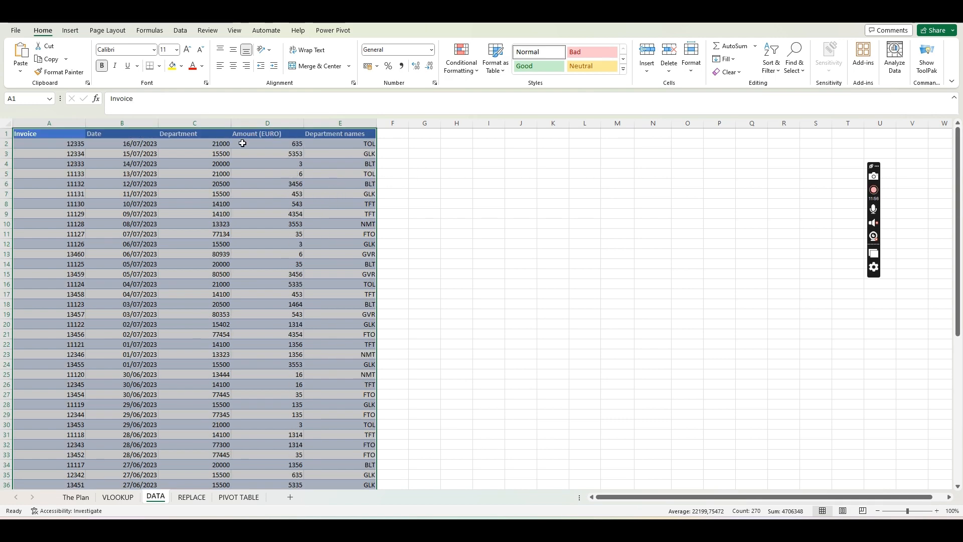
click(529, 56)
Step: Turn the selected invoice data into a table that uses its first row as headers
click(71, 31)
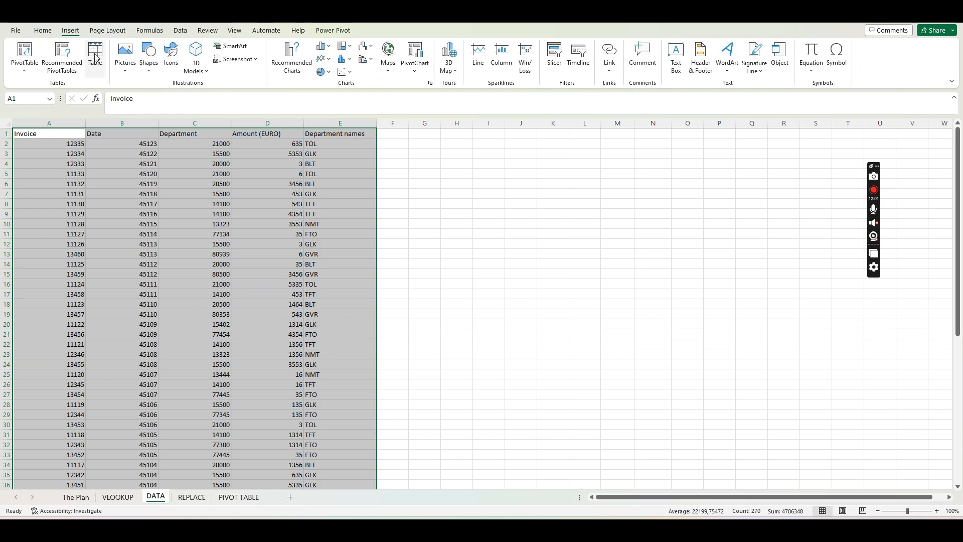
click(95, 57)
click(540, 160)
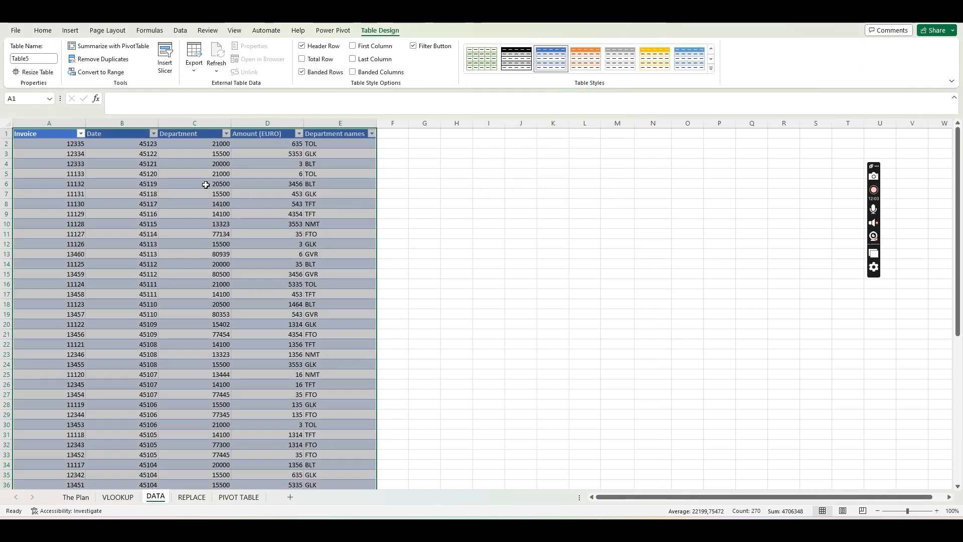
Step: Examine the sort and filter options of the Invoice and Date columns
click(86, 143)
click(81, 134)
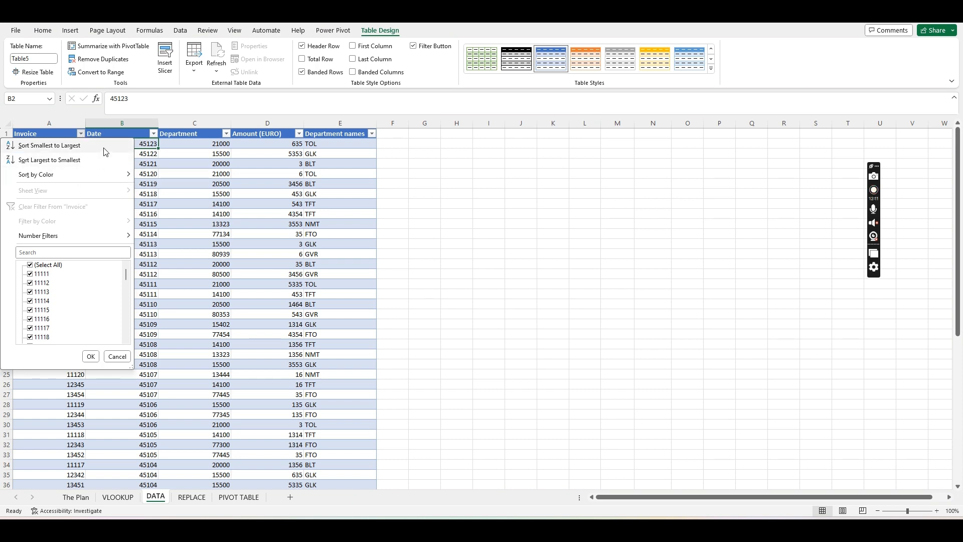
click(155, 134)
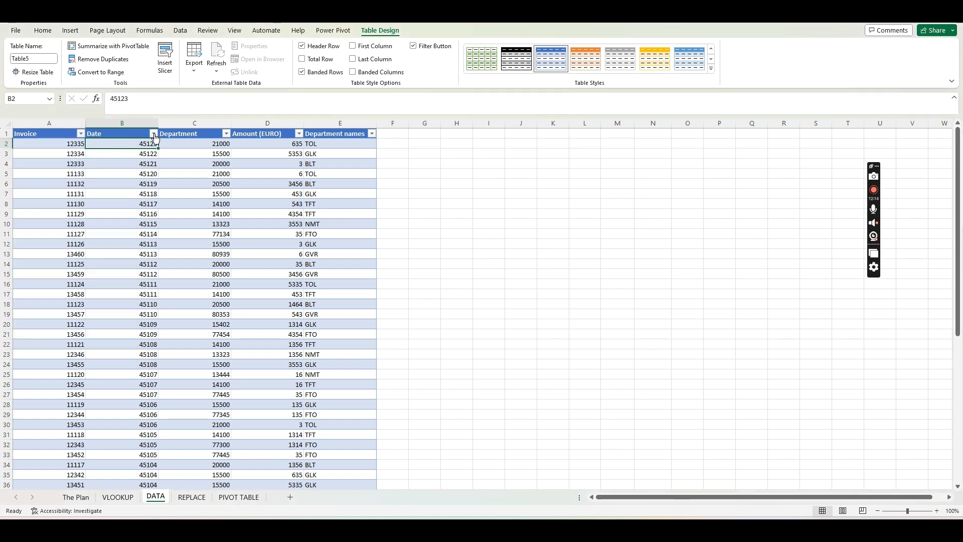
click(155, 134)
click(155, 134)
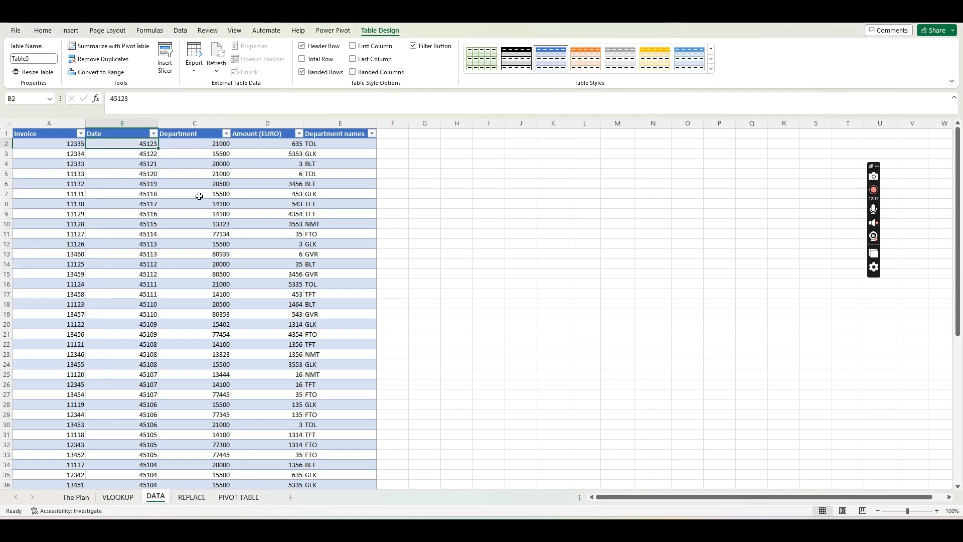
scroll(133, 180, down, 4)
scroll(141, 176, up, 4)
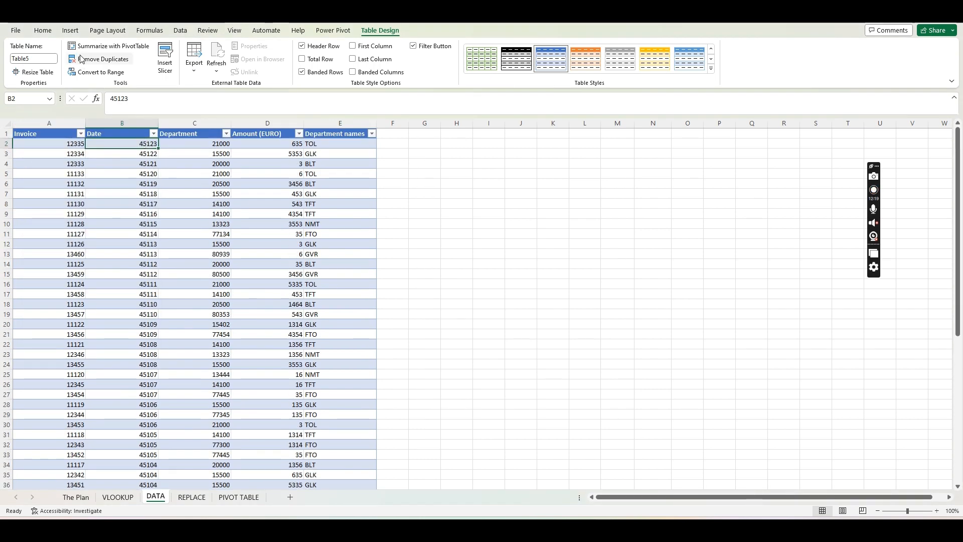
Step: Format all values in the table's Date column as Short Date
click(43, 30)
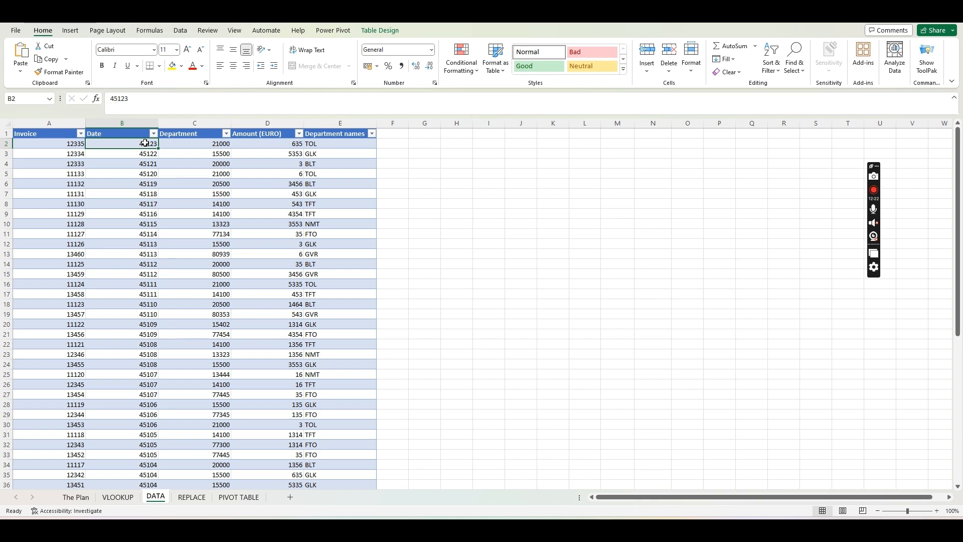
key(ctrl+shift+Down)
scroll(279, 257, up, 3)
scroll(279, 257, up, 3)
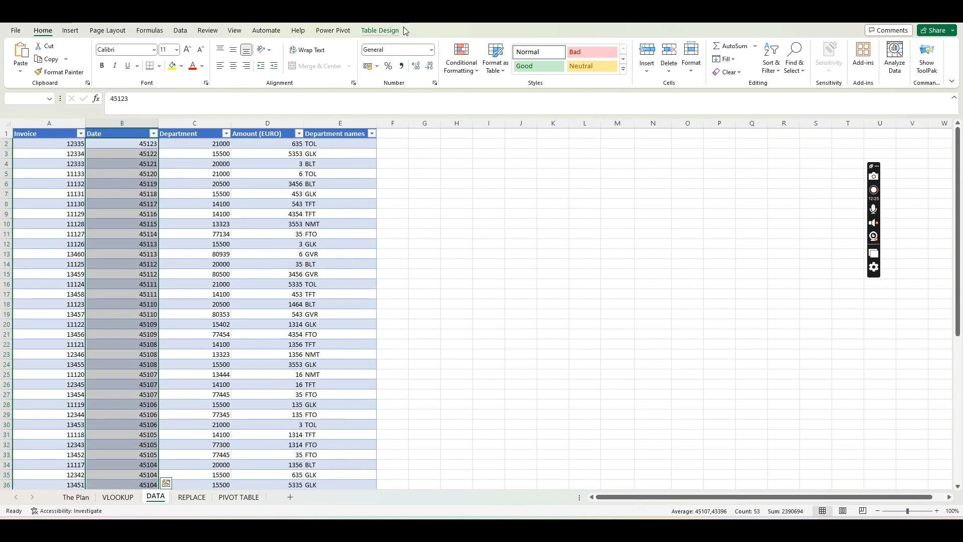
click(431, 49)
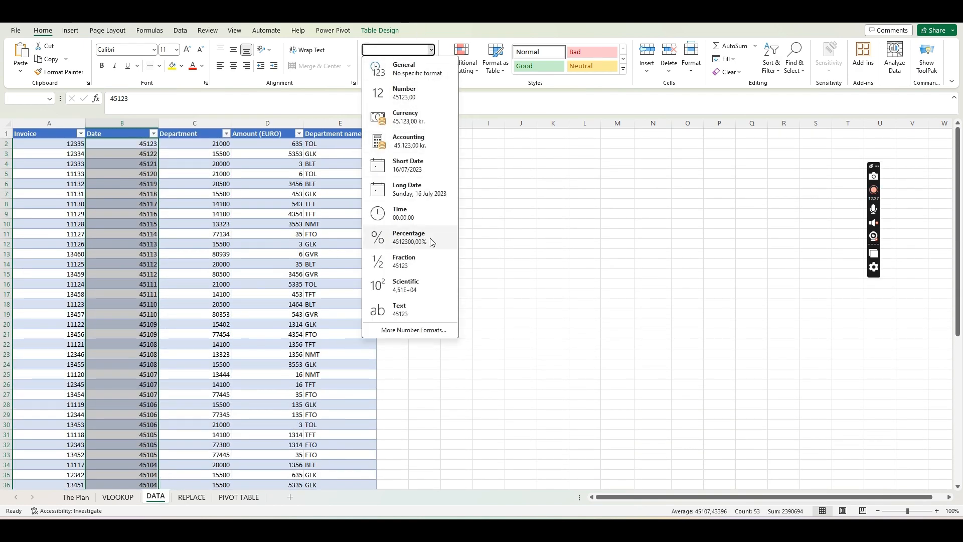
click(418, 165)
click(482, 224)
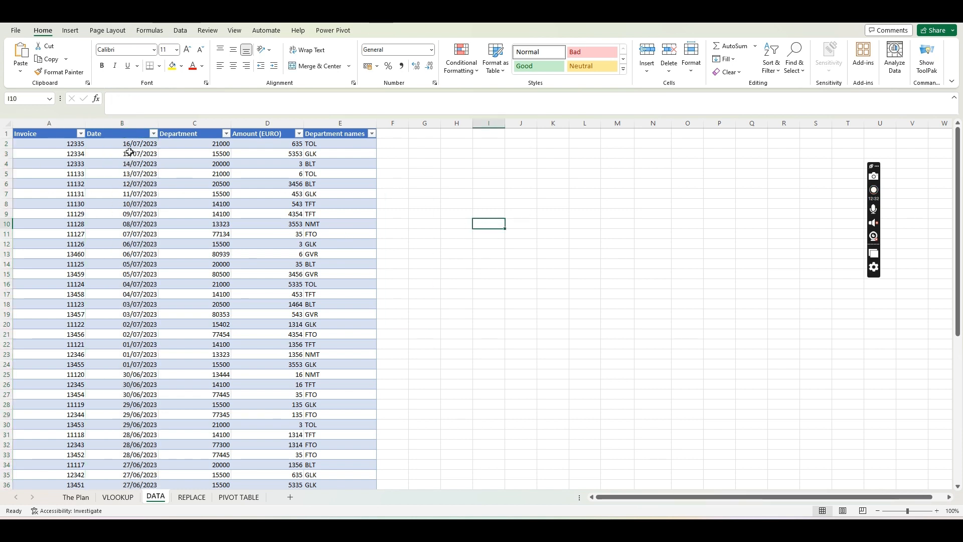
Step: Sort the table by Date from oldest to newest and look through the sorted rows
click(153, 134)
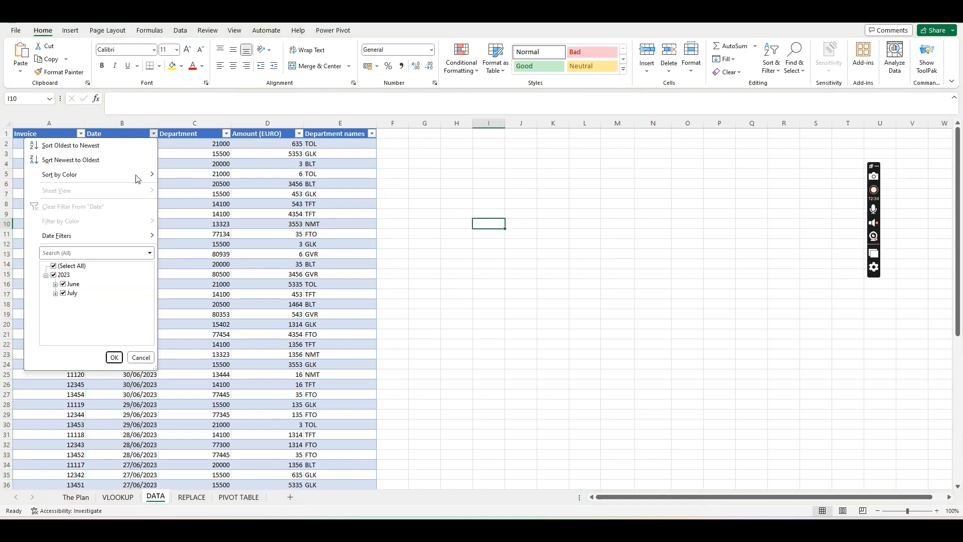
click(97, 147)
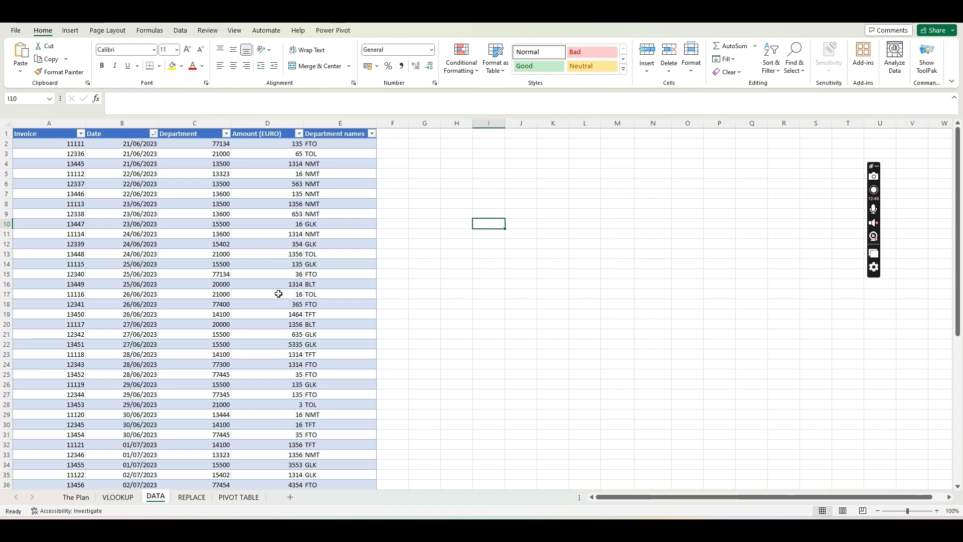
scroll(280, 243, down, 10)
scroll(301, 256, up, 10)
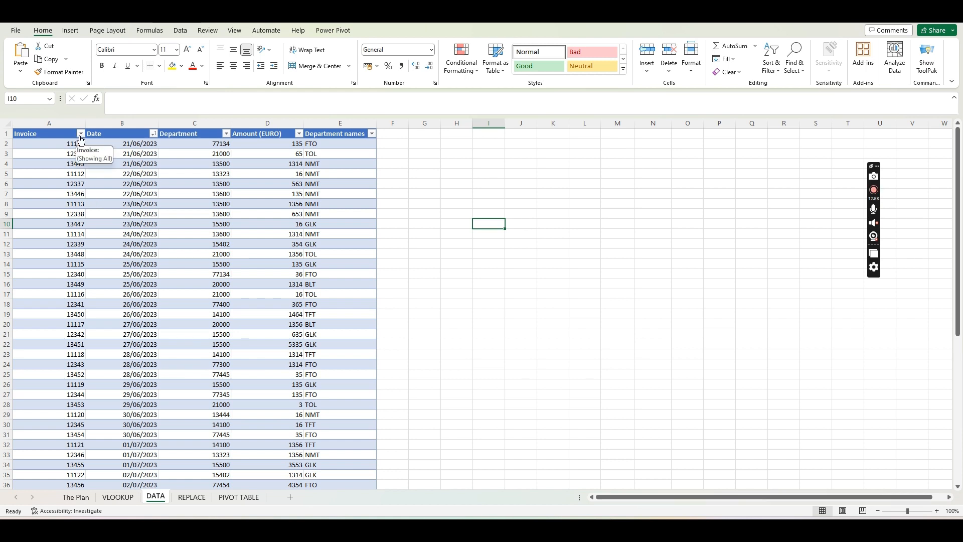
Step: Create a PivotTable on a new worksheet from the whole invoice table on the DATA sheet
click(51, 134)
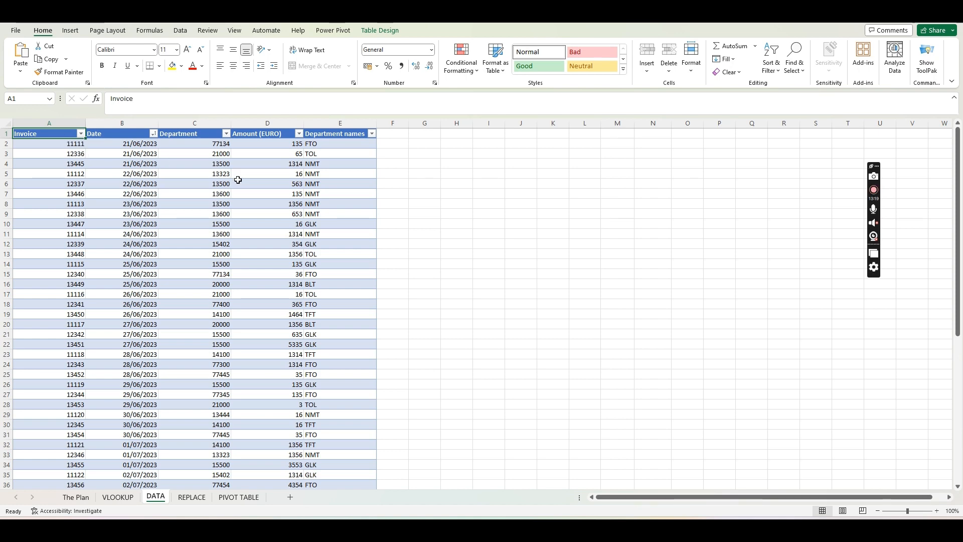
key(ctrl+shift+Right)
key(ctrl+shift+Down)
scroll(266, 241, down, 8)
scroll(226, 241, up, 14)
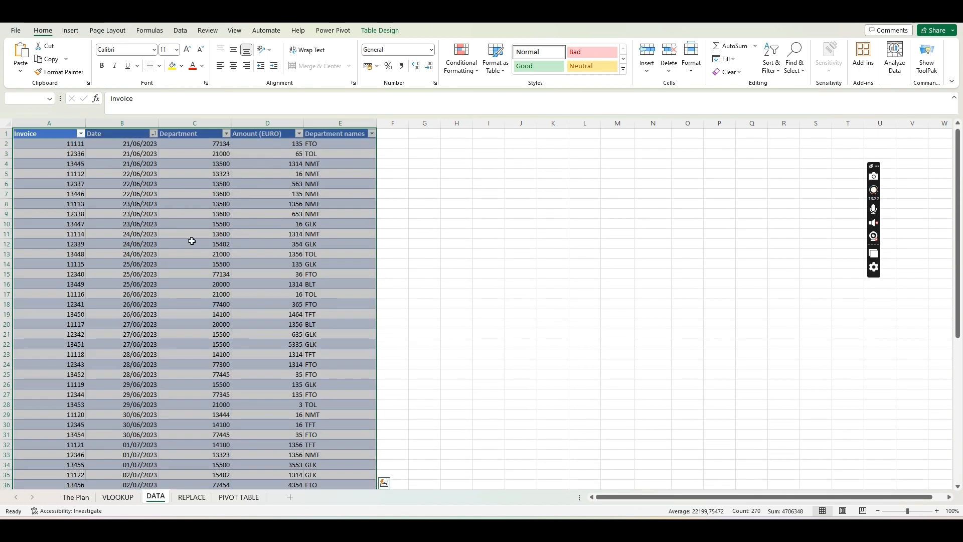
click(69, 31)
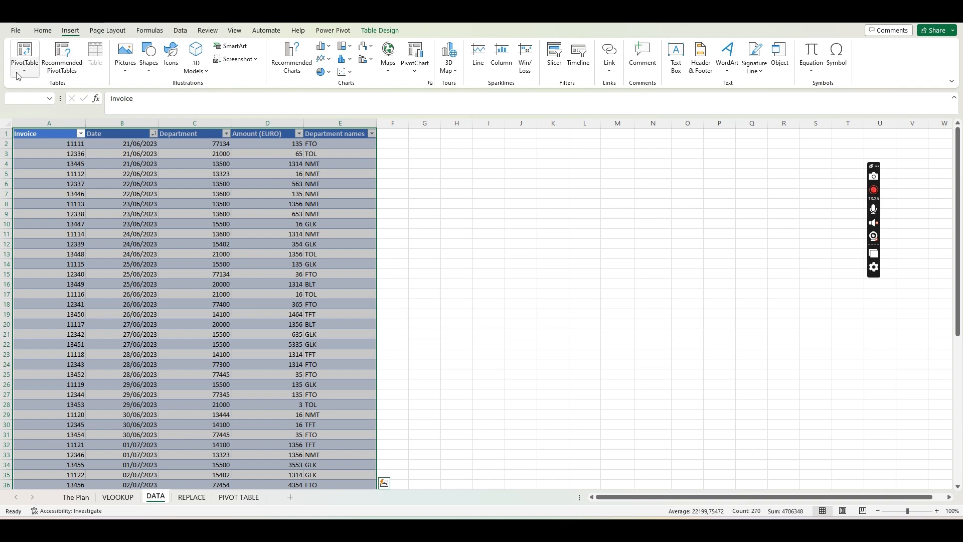
click(24, 58)
click(92, 89)
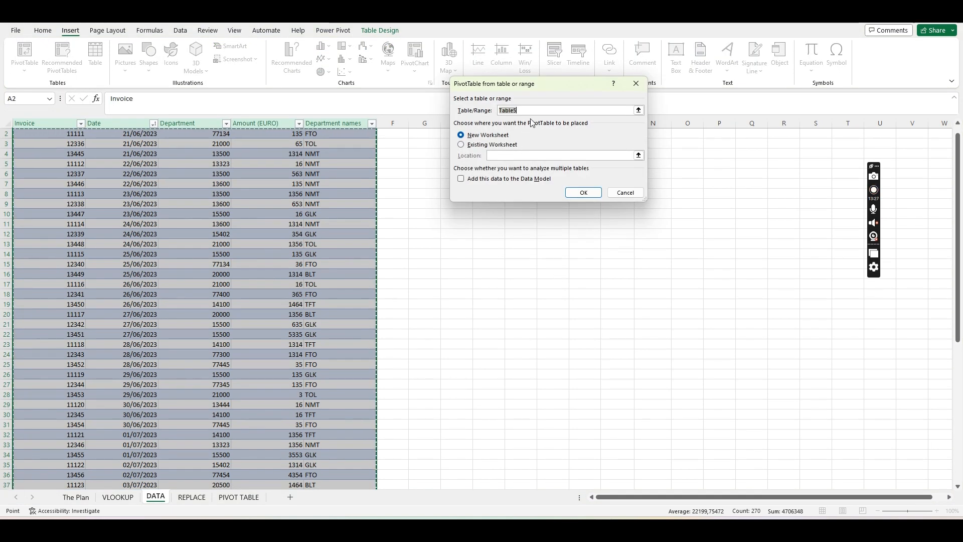
click(474, 145)
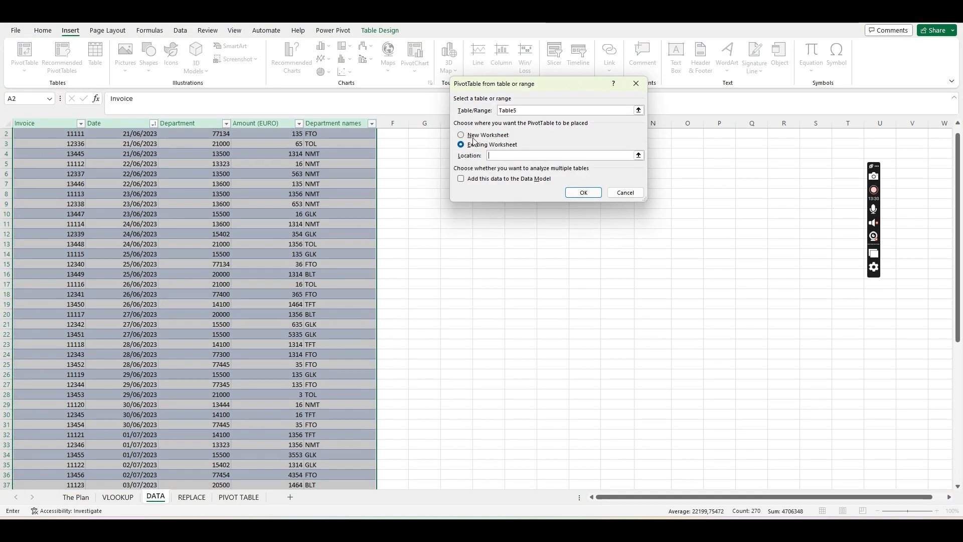
click(494, 136)
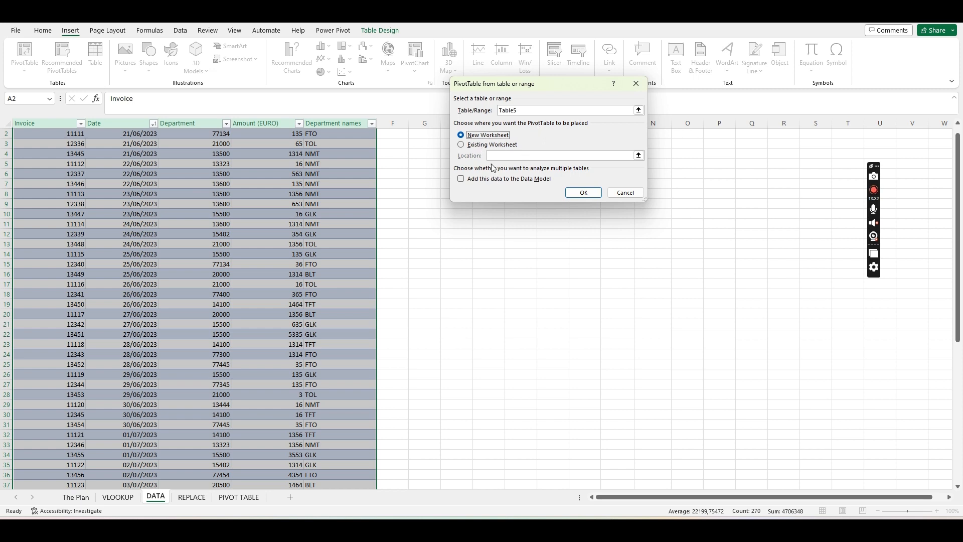
click(482, 146)
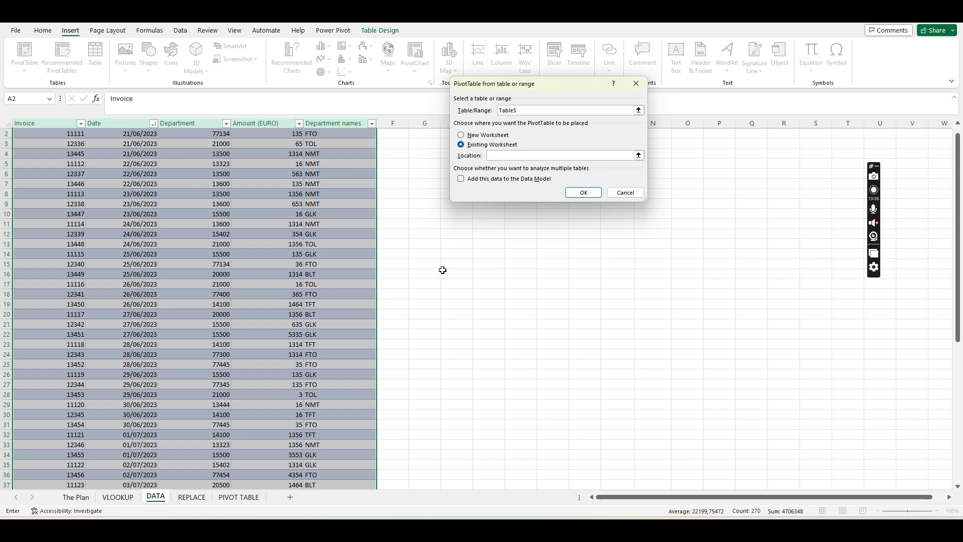
click(478, 134)
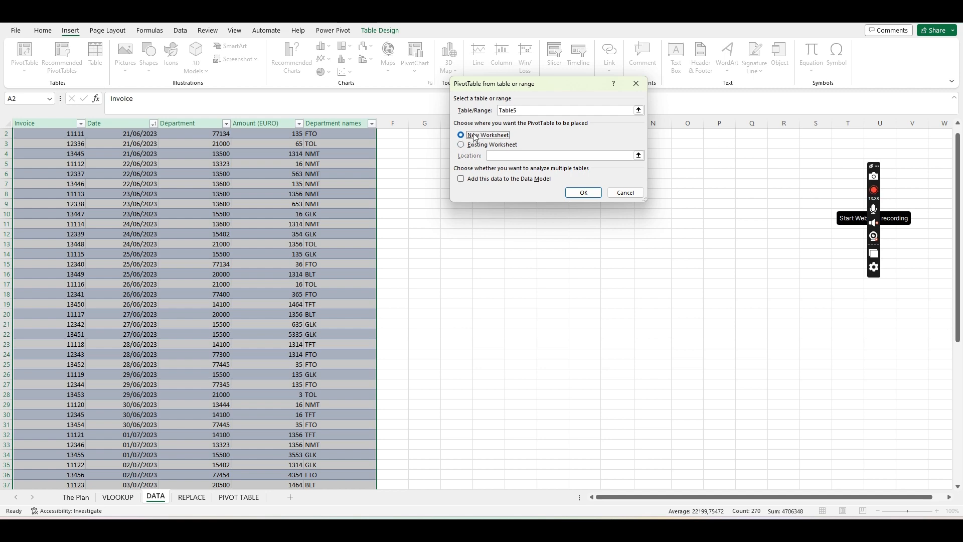
click(585, 194)
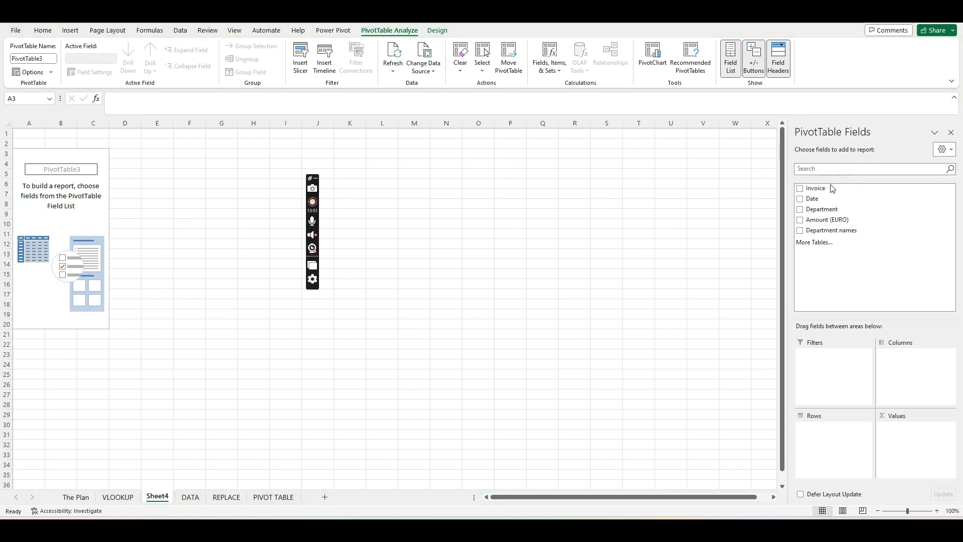
Step: Place Department names above Invoice in the PivotTable's Rows area and Date in its Columns area
click(857, 134)
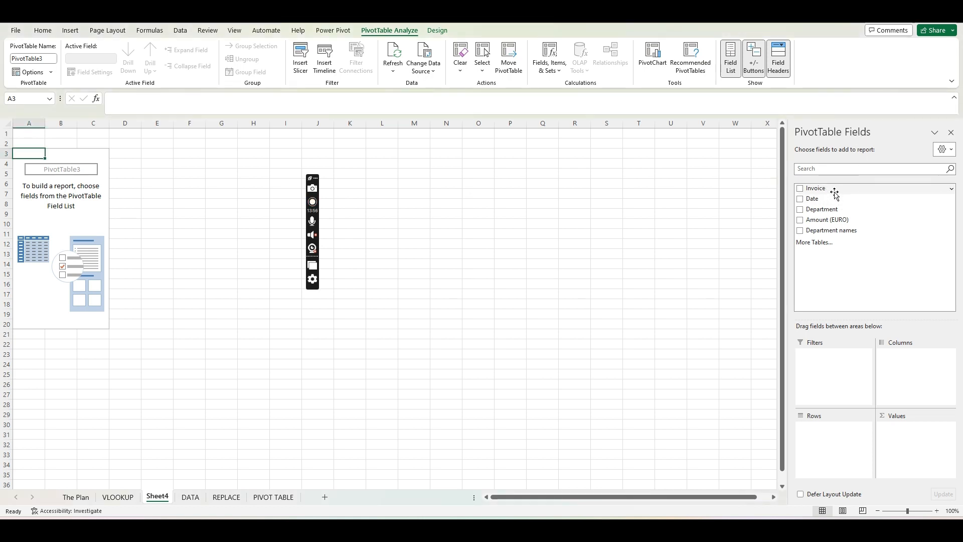
mouse_move(832, 200)
mouse_down()
mouse_move(858, 373)
mouse_move(829, 441)
mouse_move(842, 200)
mouse_up()
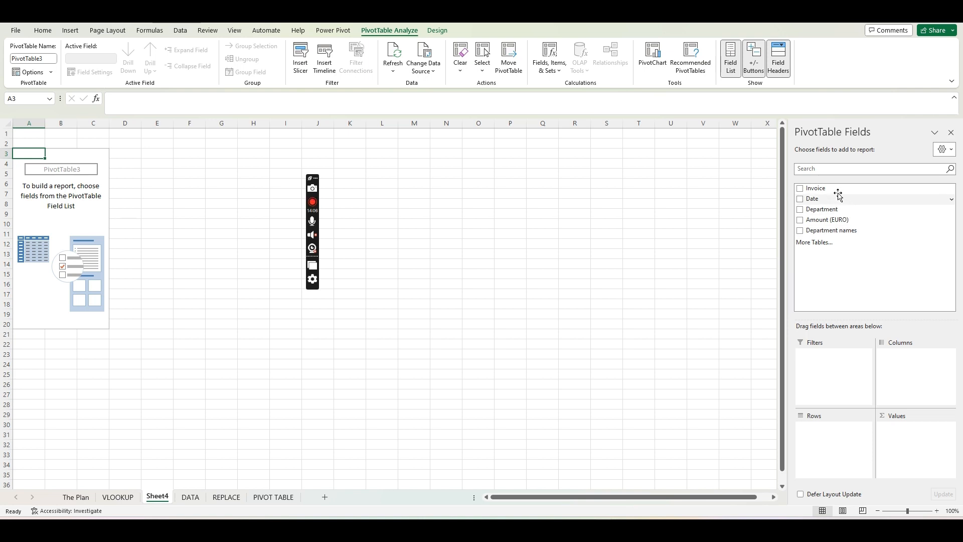
drag(822, 188, 840, 450)
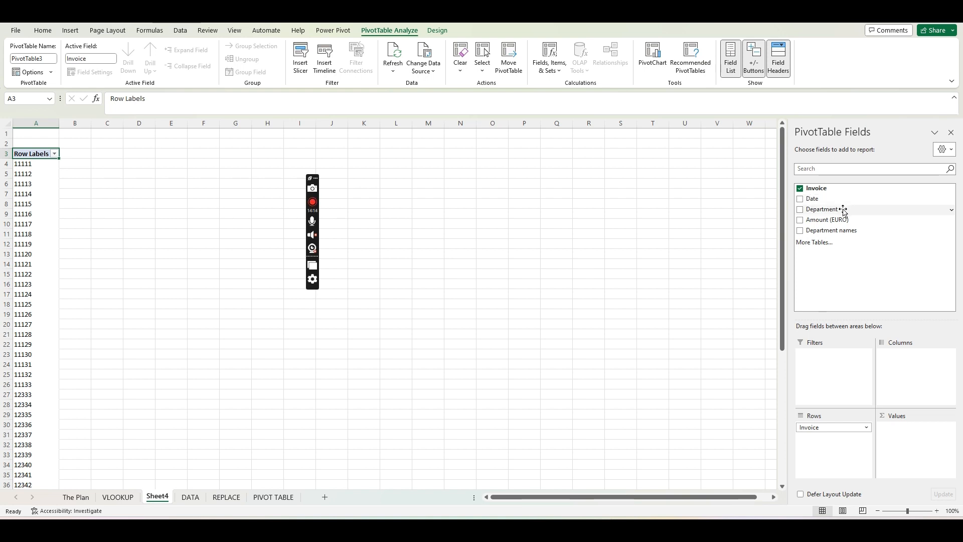
drag(822, 199, 903, 373)
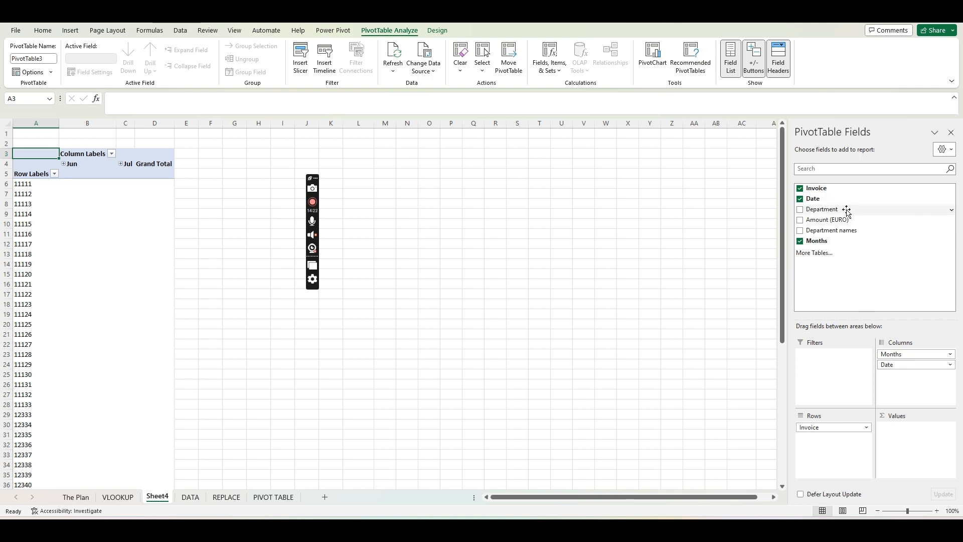
drag(829, 230, 818, 425)
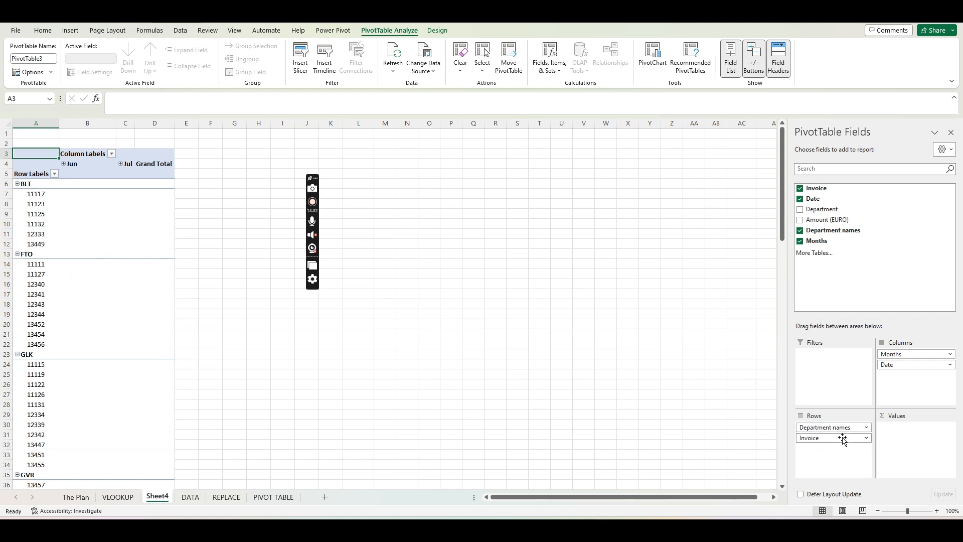
Step: Move the Invoice field from Rows to Values and summarize it by Count
drag(834, 440, 915, 435)
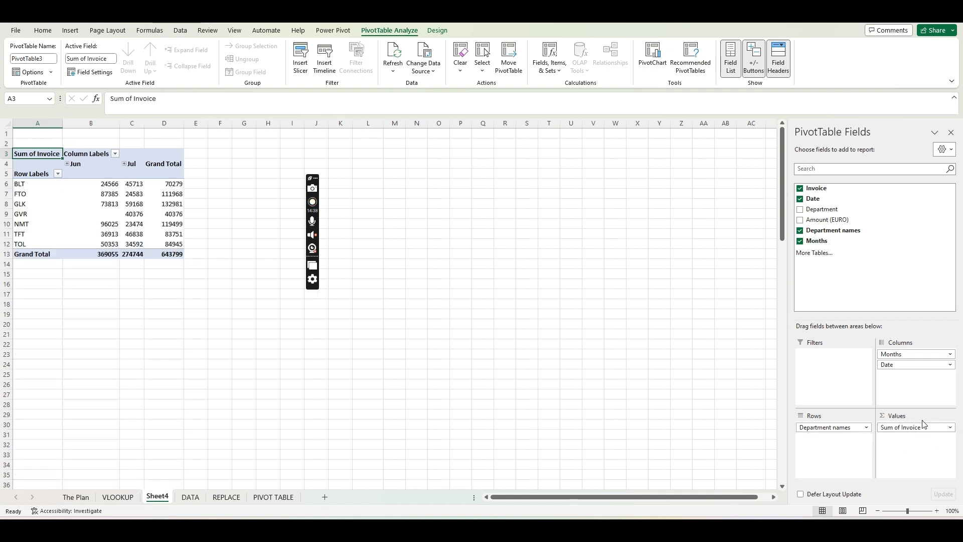
click(950, 427)
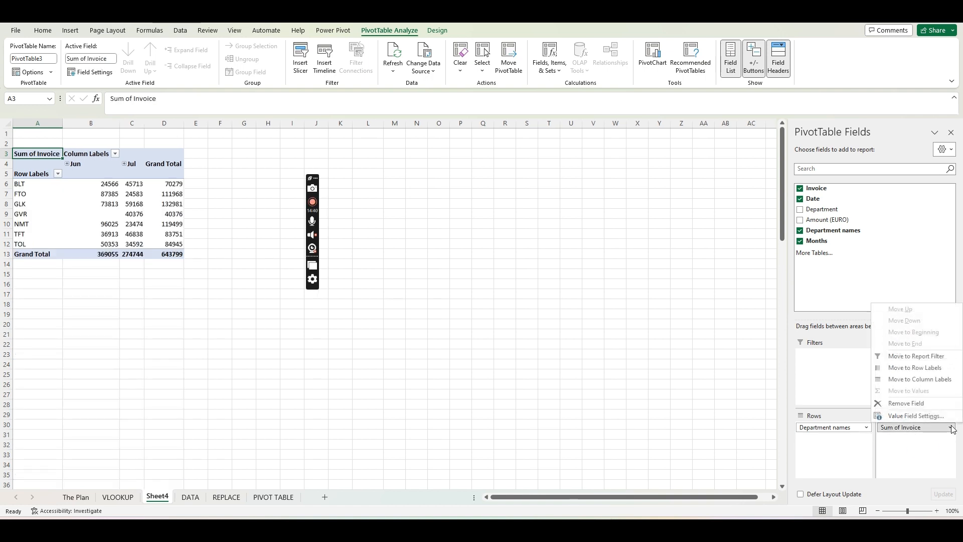
click(915, 416)
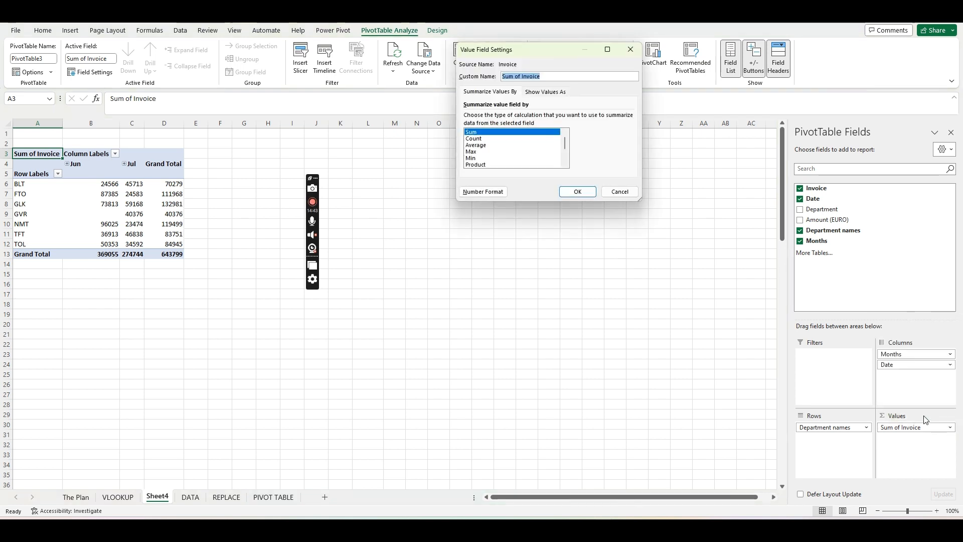
click(494, 139)
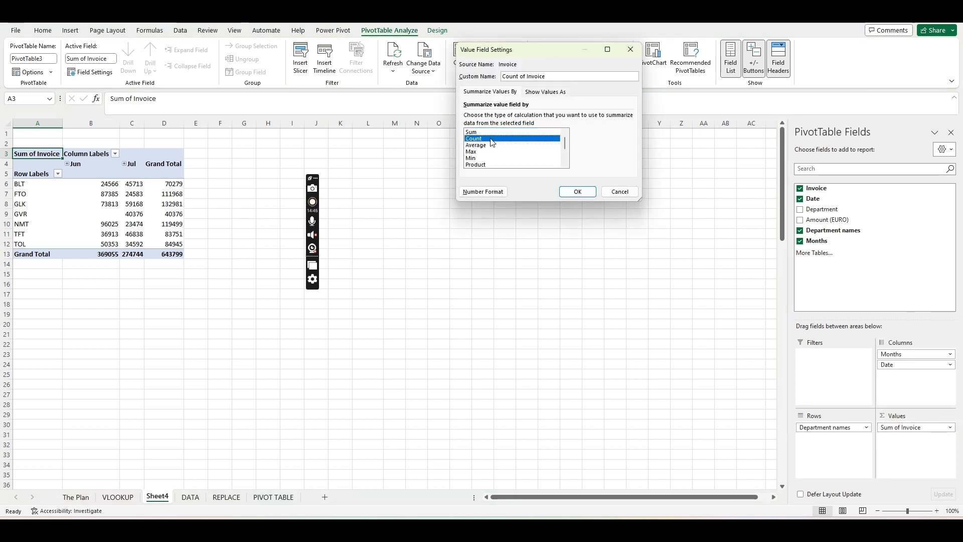
click(577, 191)
Step: Check the BLT invoice counts per month and add the Amount (EURO) field to the PivotTable's values
click(94, 185)
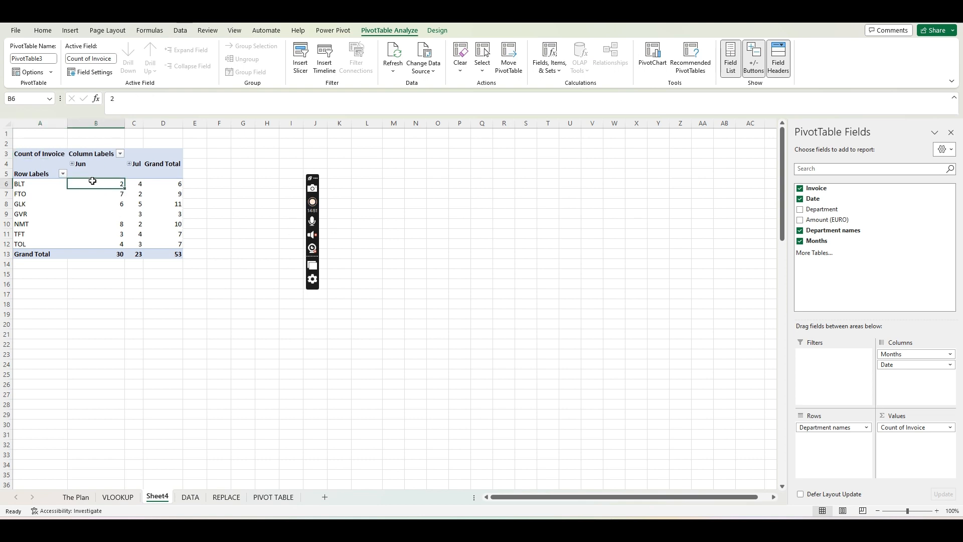
click(134, 185)
click(75, 185)
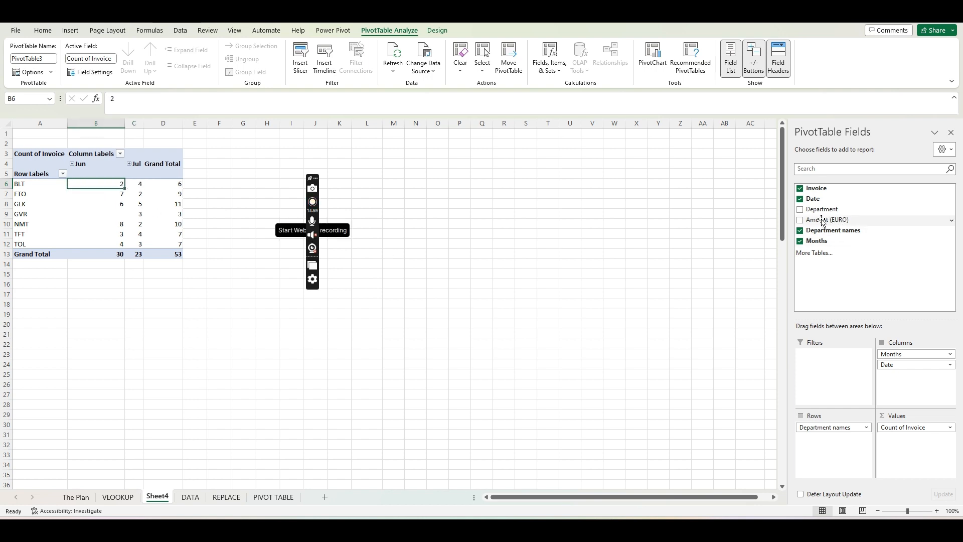
click(801, 221)
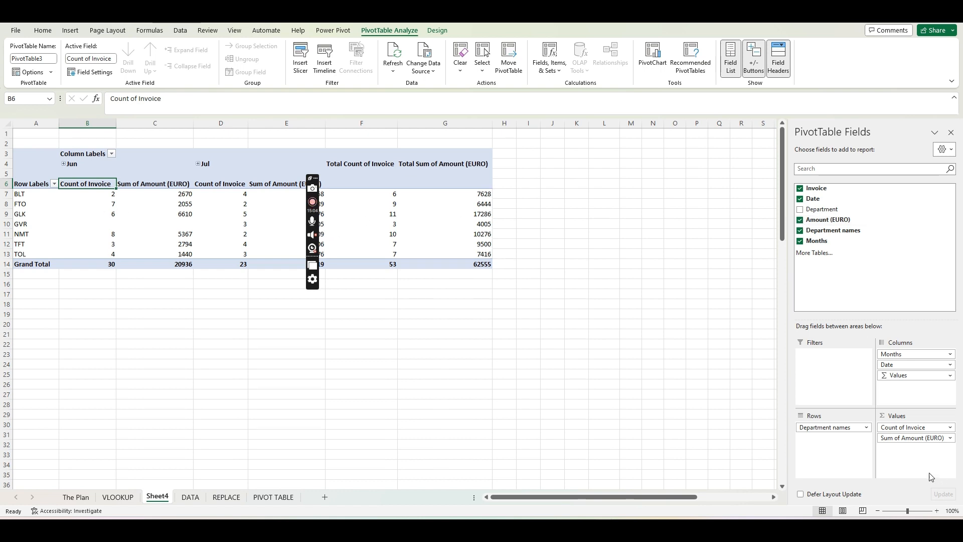
Step: Examine the June invoice counts and amount sums for the departments
click(152, 195)
key(Down)
key(Down)
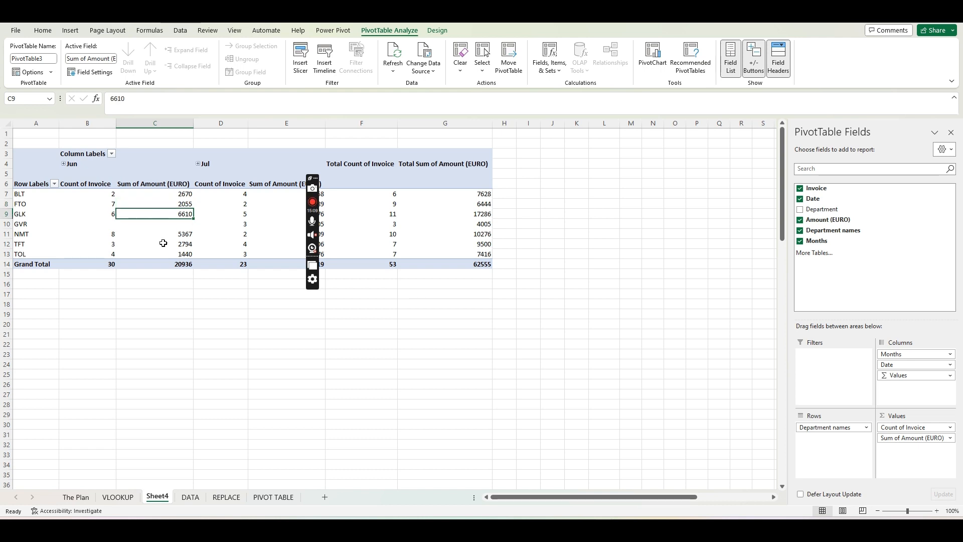
click(163, 243)
click(154, 264)
click(160, 194)
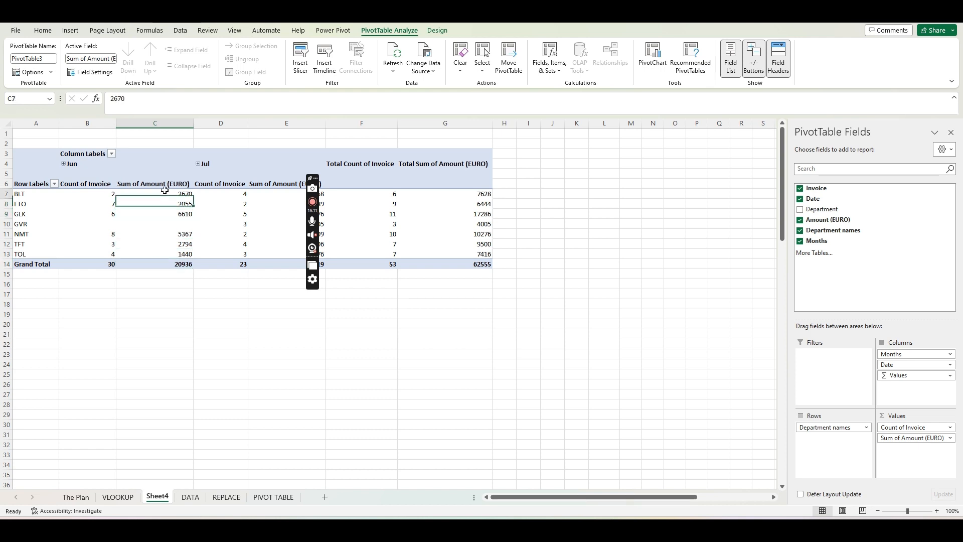
click(87, 194)
click(161, 205)
click(83, 214)
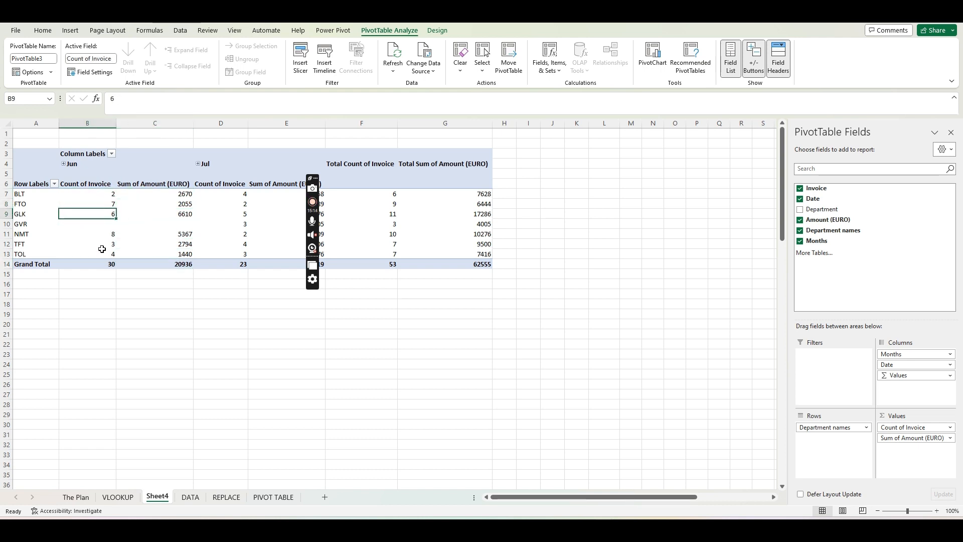
Step: Expand the Jul and Jun columns to view their daily breakdown and collapse them again
click(198, 163)
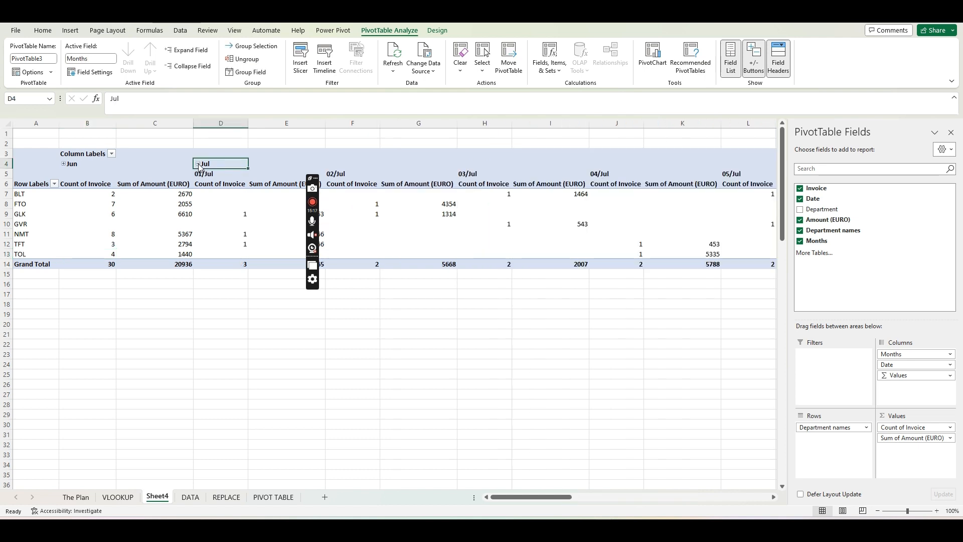
click(198, 164)
click(64, 164)
click(63, 164)
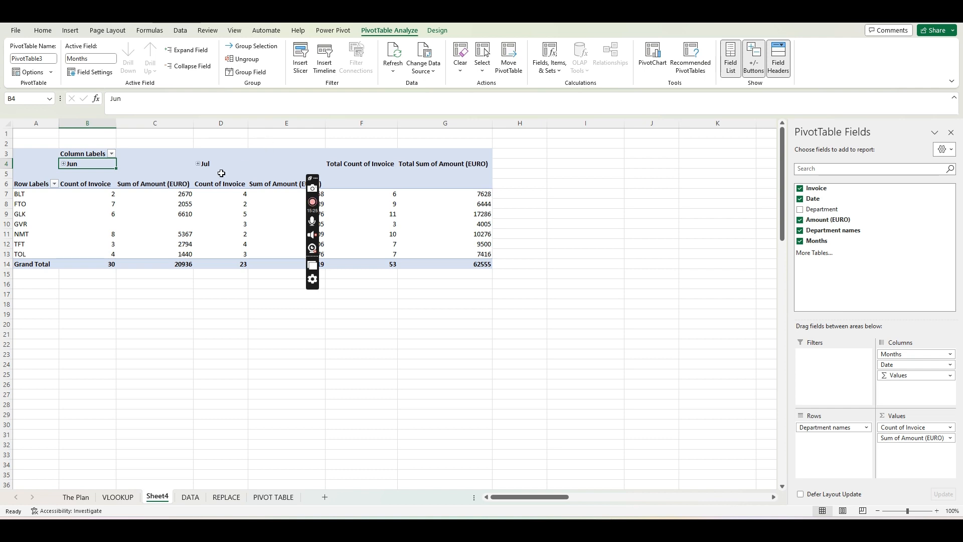
Step: Apply the style Dark Green, Pivot Style Dark 7 to the PivotTable
click(165, 173)
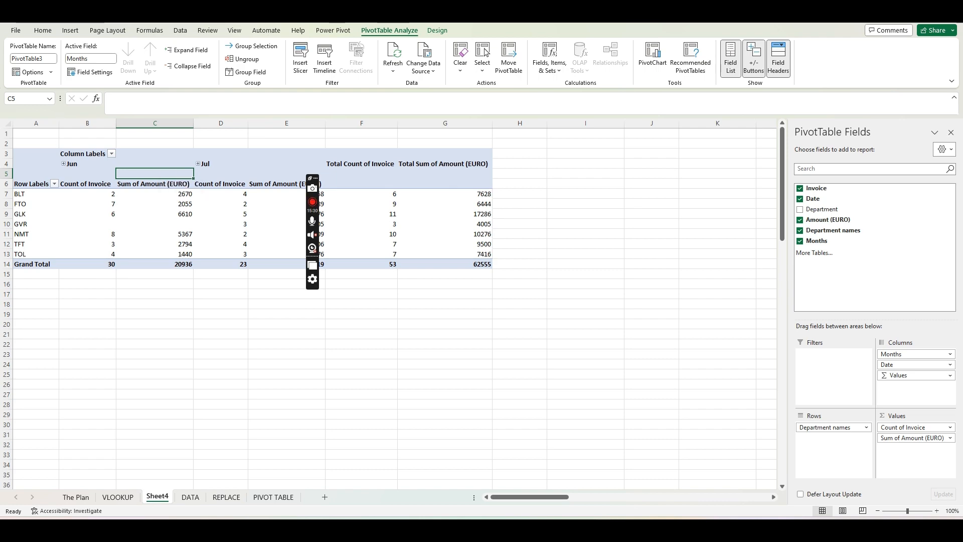
click(432, 31)
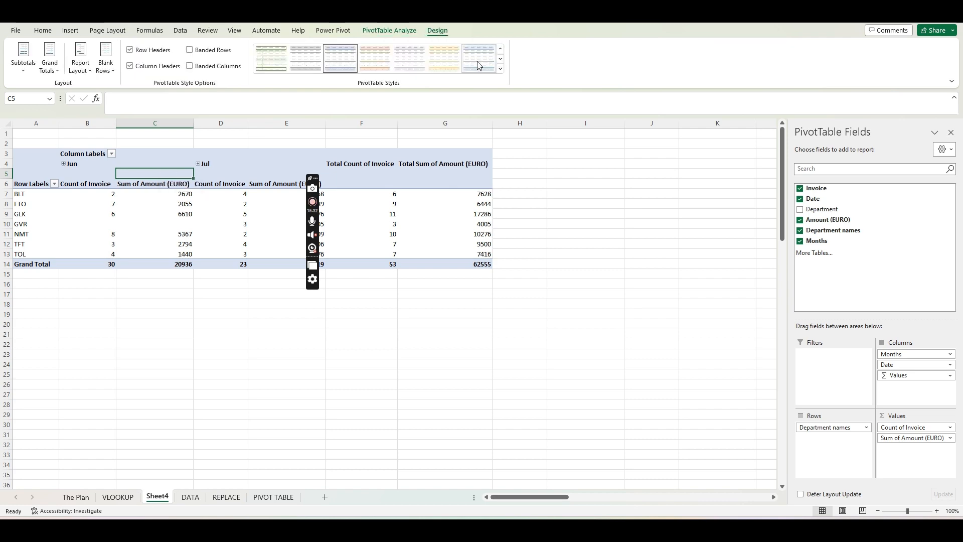
click(507, 80)
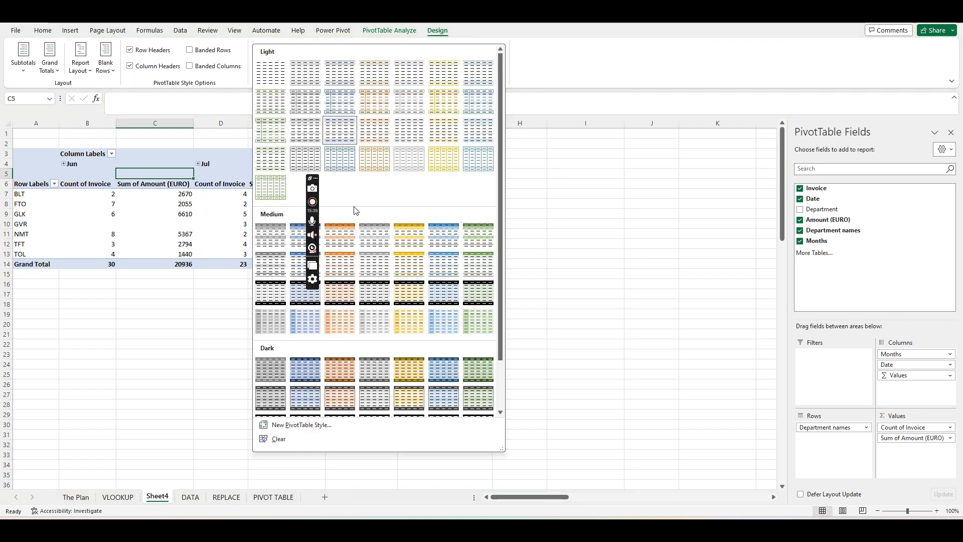
drag(312, 176, 530, 179)
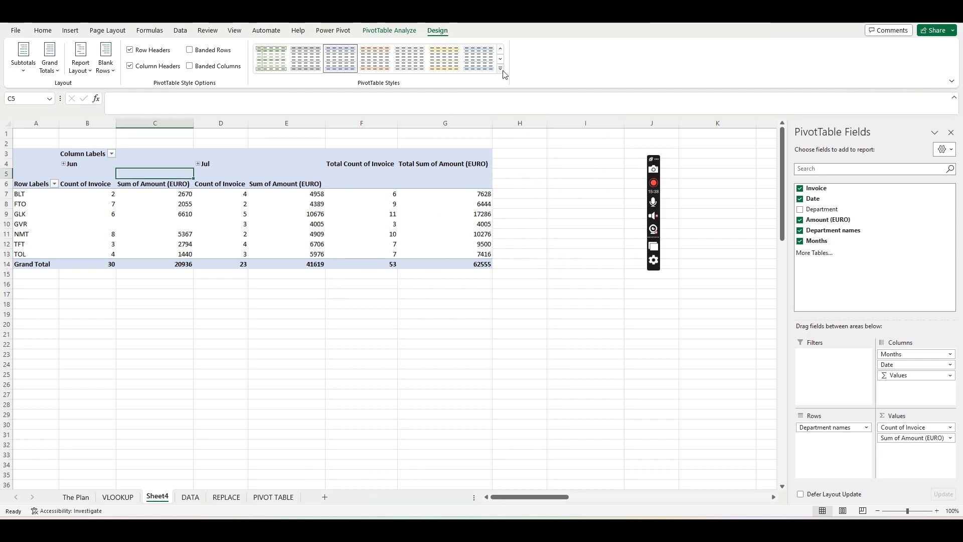
click(500, 69)
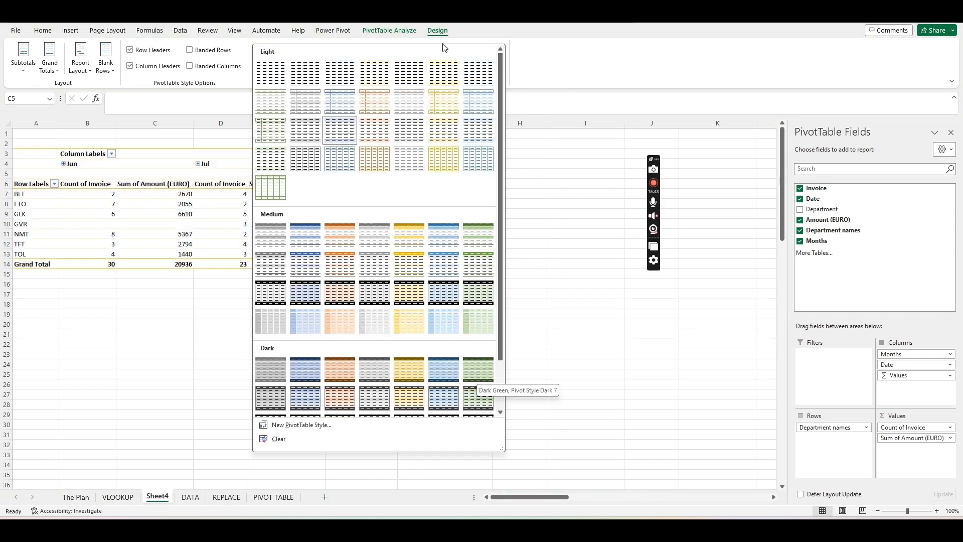
key(Escape)
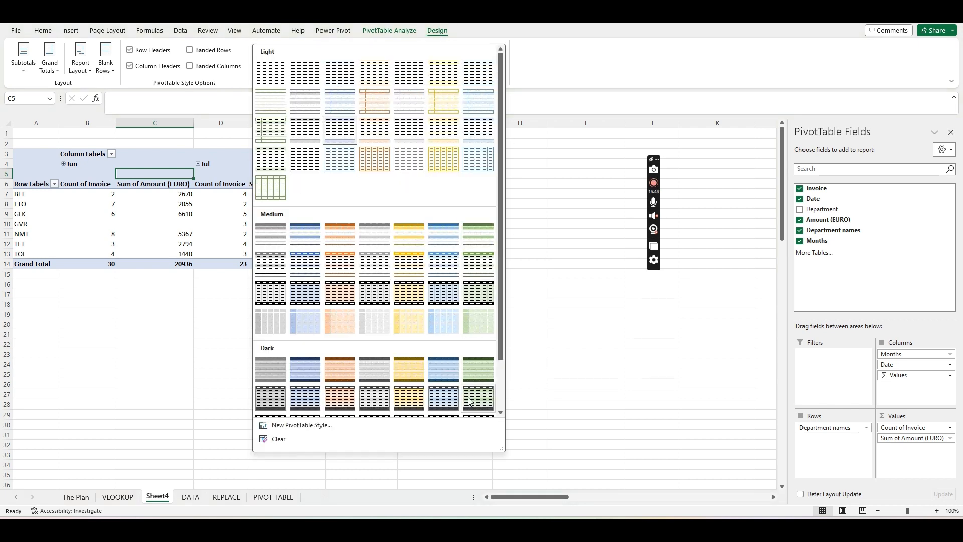
click(479, 370)
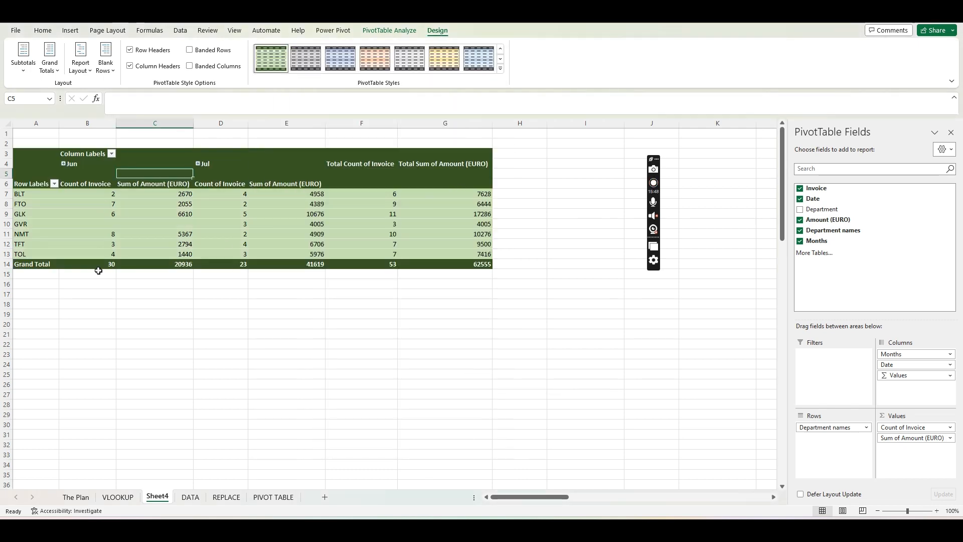
Step: Remove the grand total columns for invoice count and amount from the PivotTable
click(360, 165)
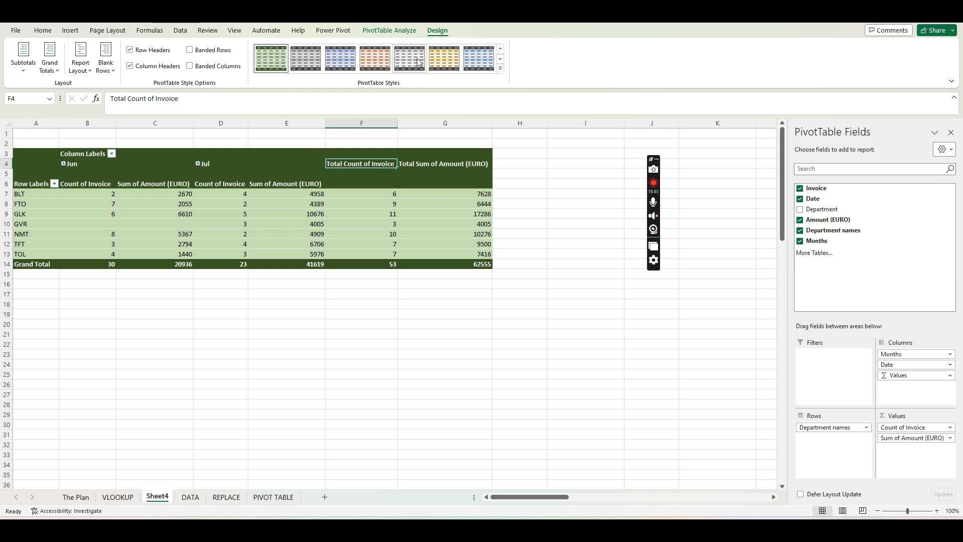
click(398, 32)
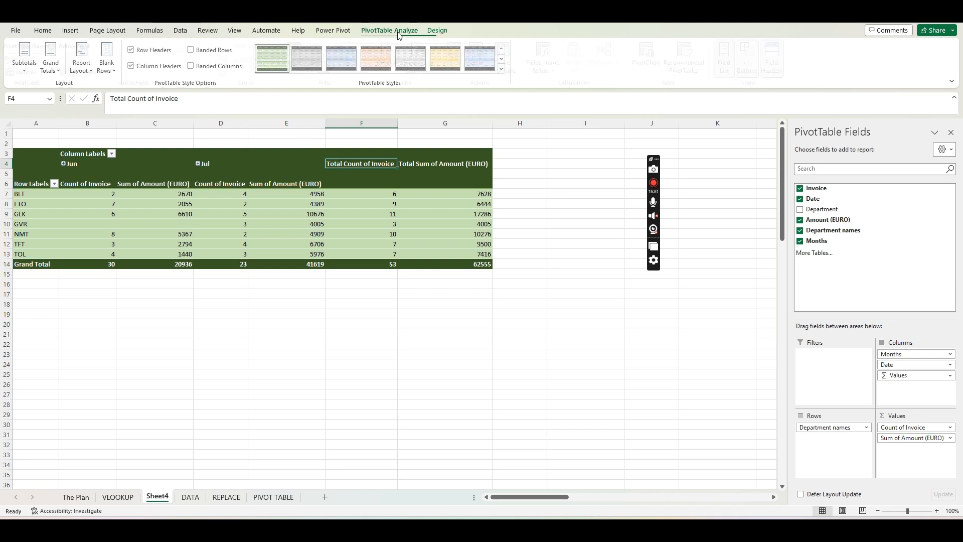
right_click(377, 163)
mouse_move(436, 263)
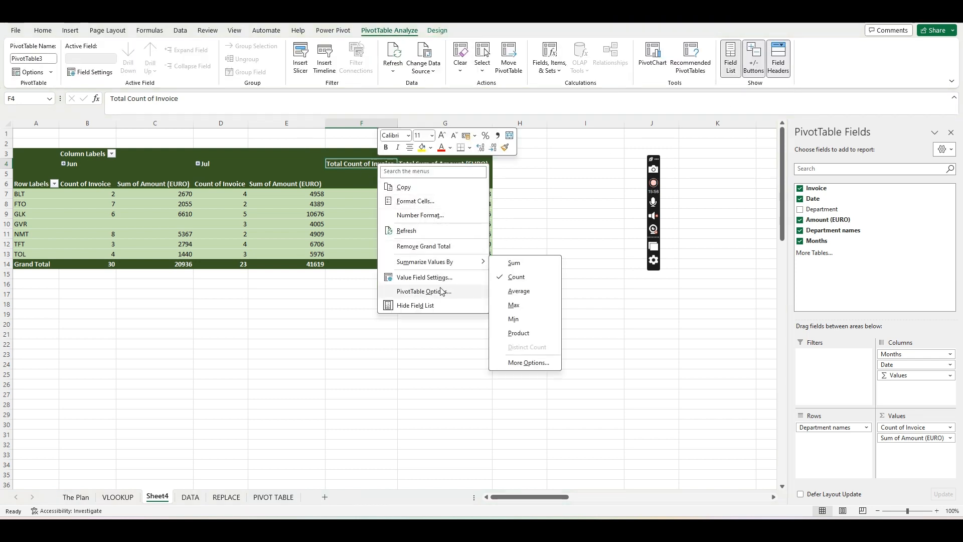
click(441, 246)
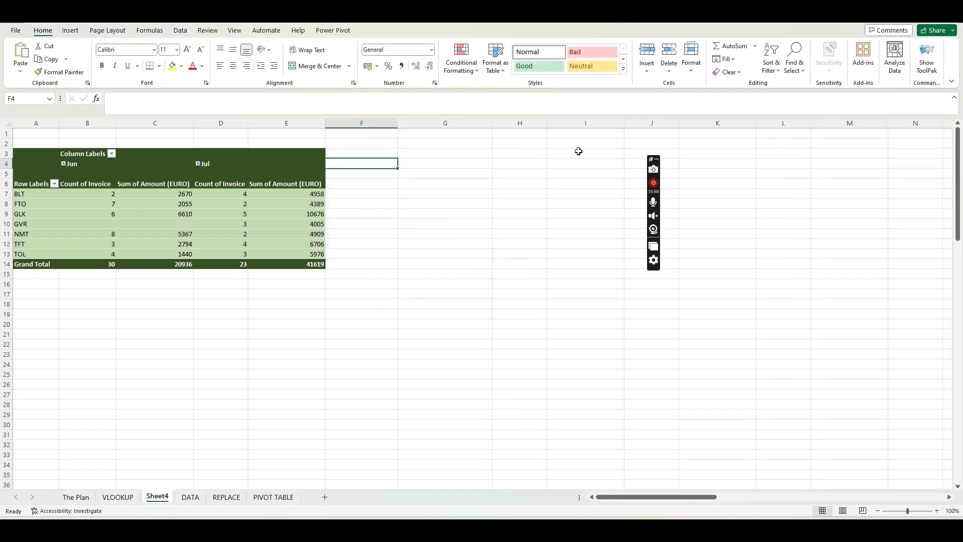
click(265, 158)
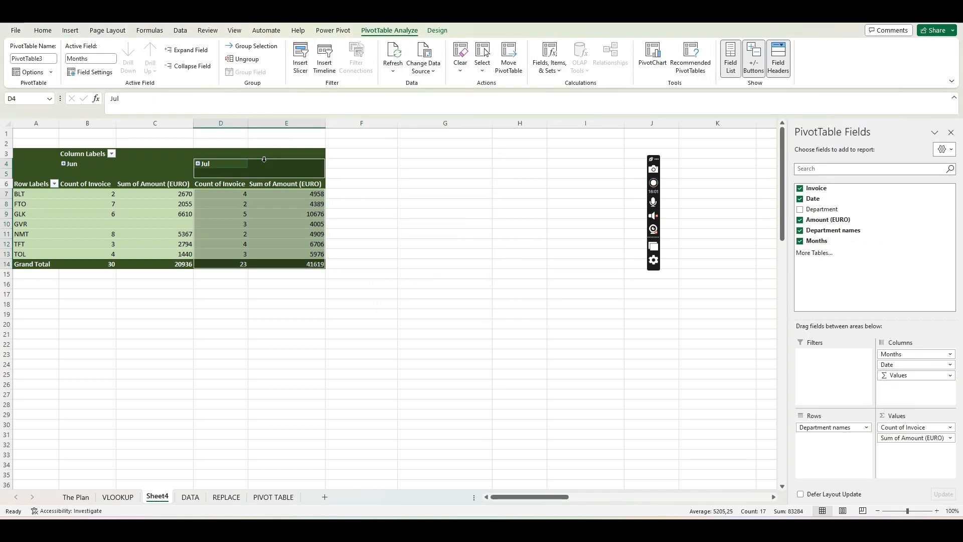
click(293, 154)
click(440, 193)
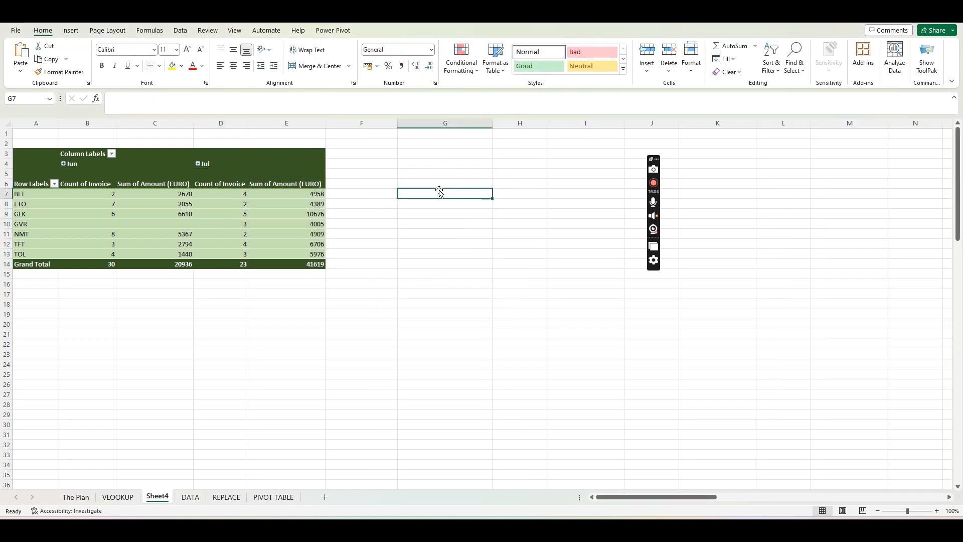